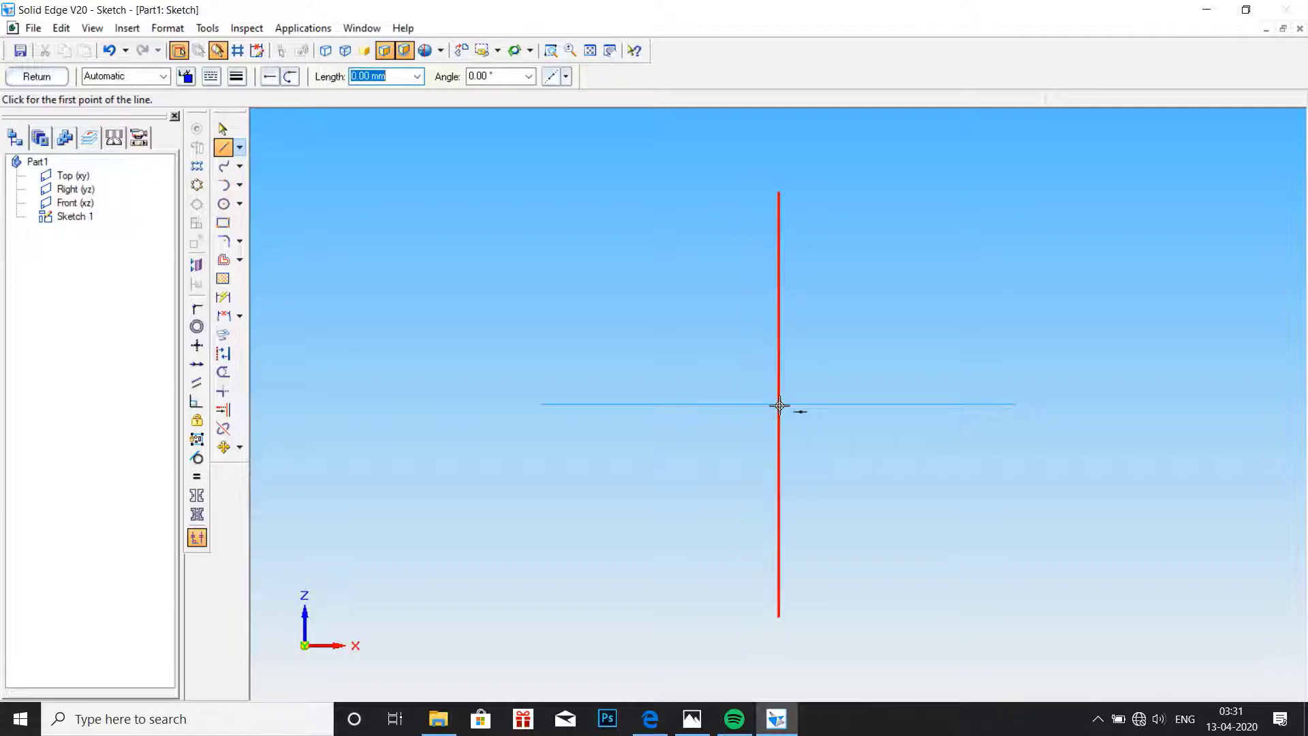
# Draw a closed stepped line profile of the jaw's upper part from the origin, with a base about 41 mm wide.
pyautogui.click(778, 403)
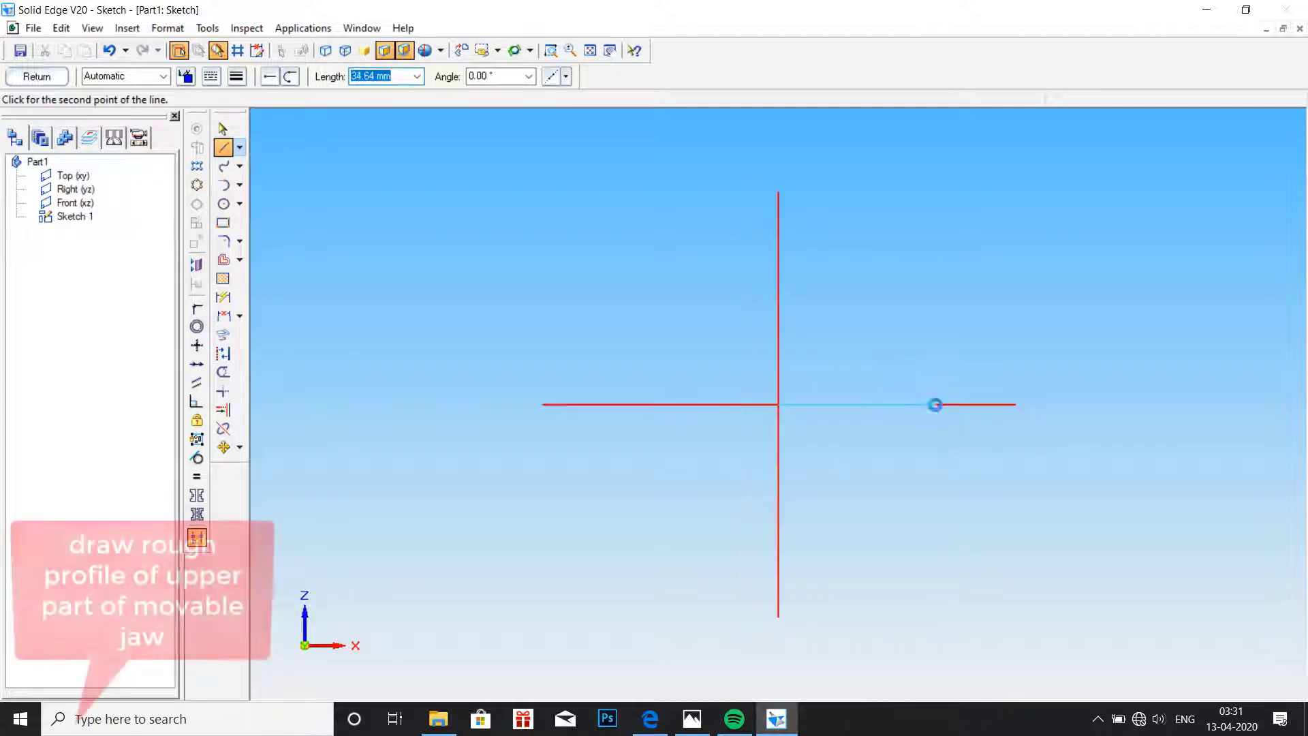
pyautogui.click(940, 404)
pyautogui.click(914, 380)
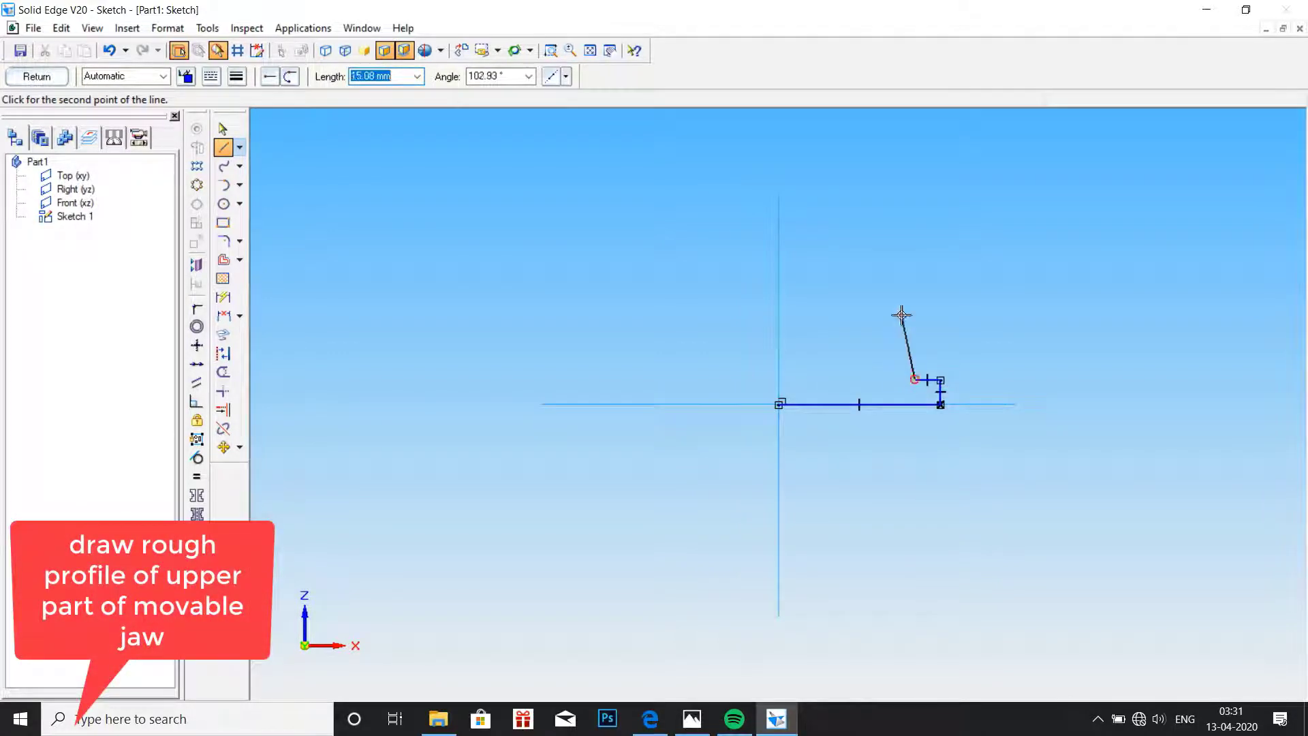
pyautogui.click(914, 295)
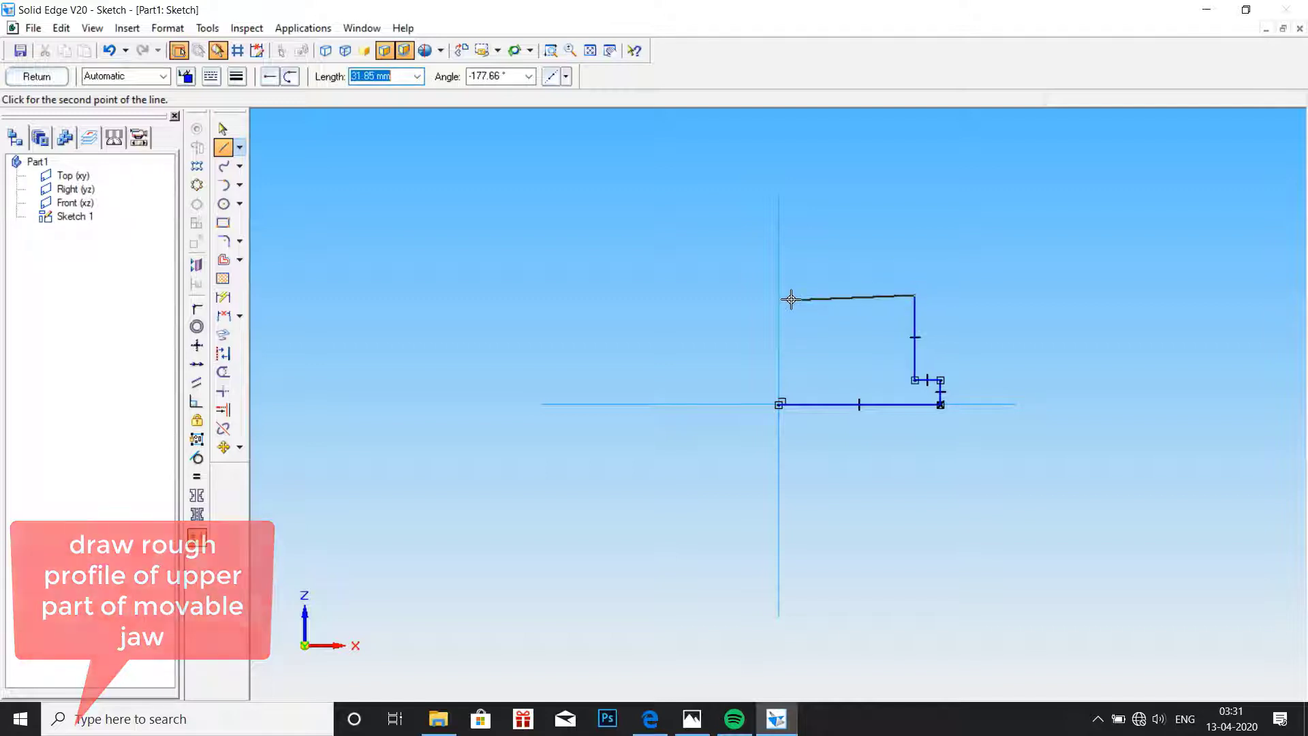
pyautogui.click(808, 294)
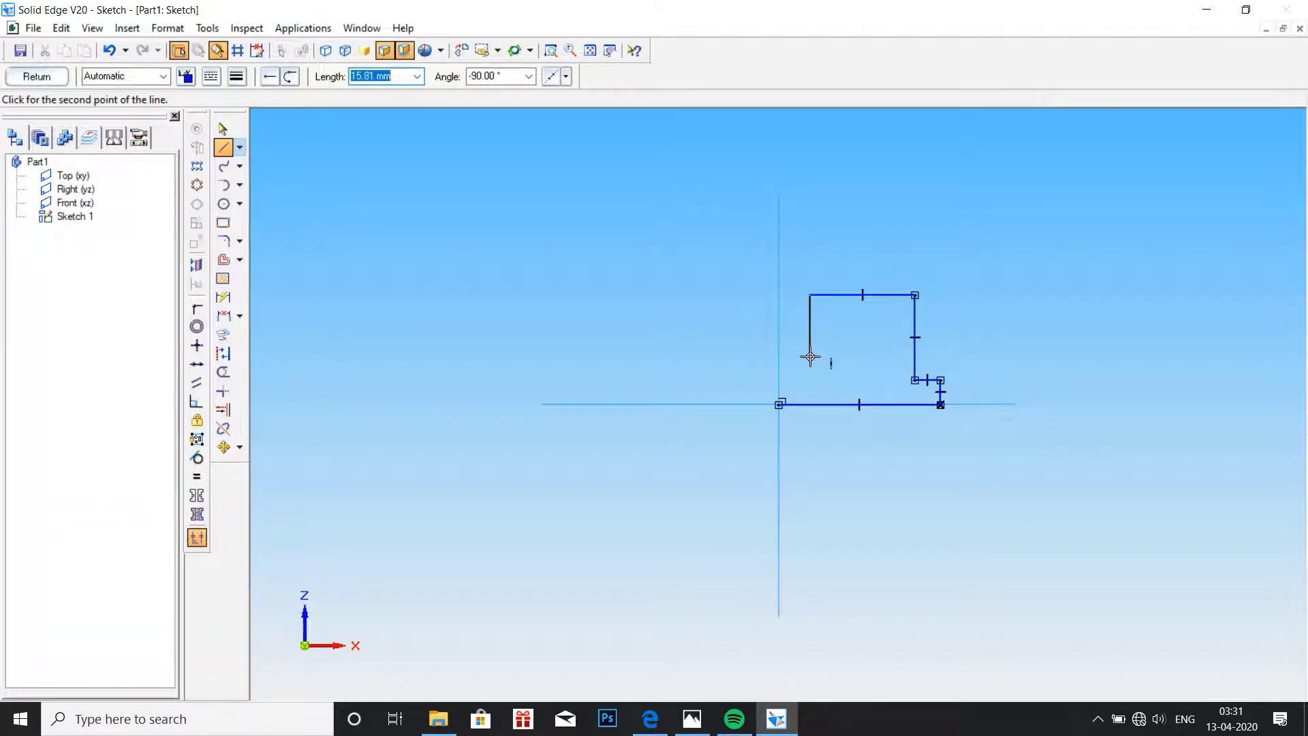
pyautogui.click(810, 357)
pyautogui.click(778, 357)
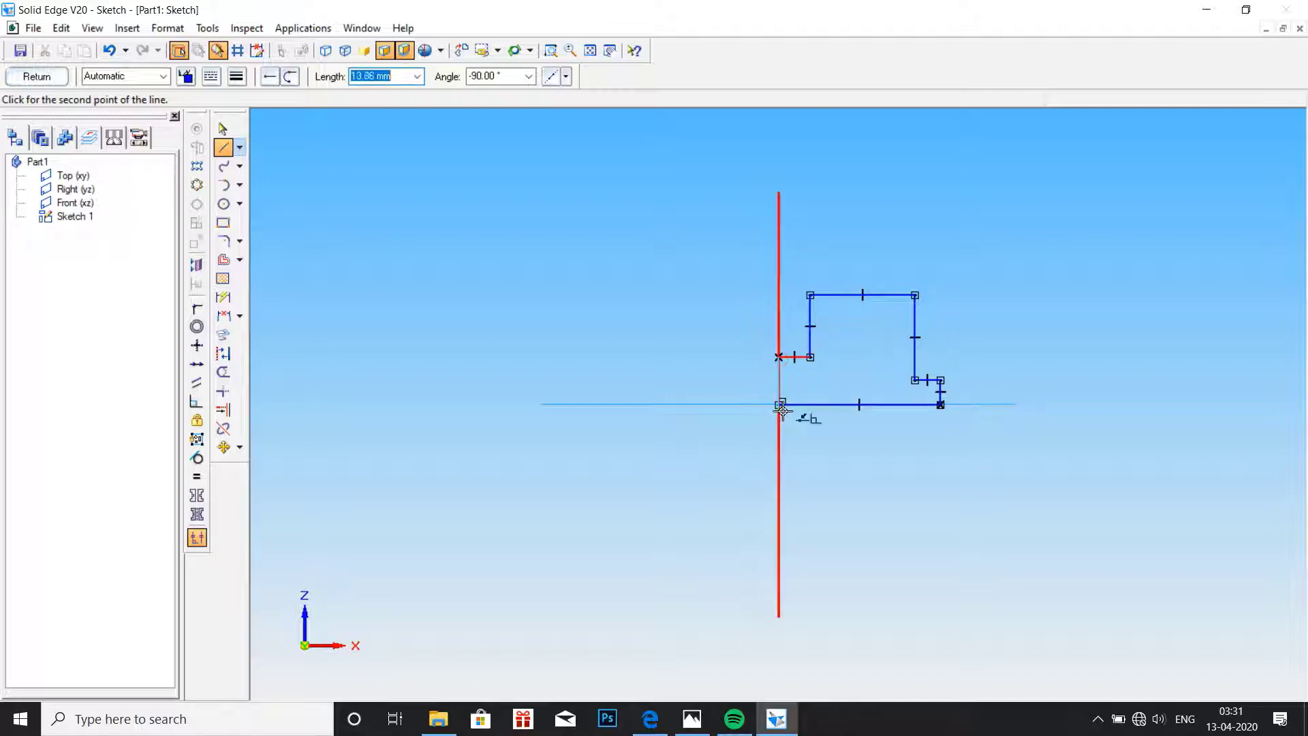
pyautogui.click(781, 405)
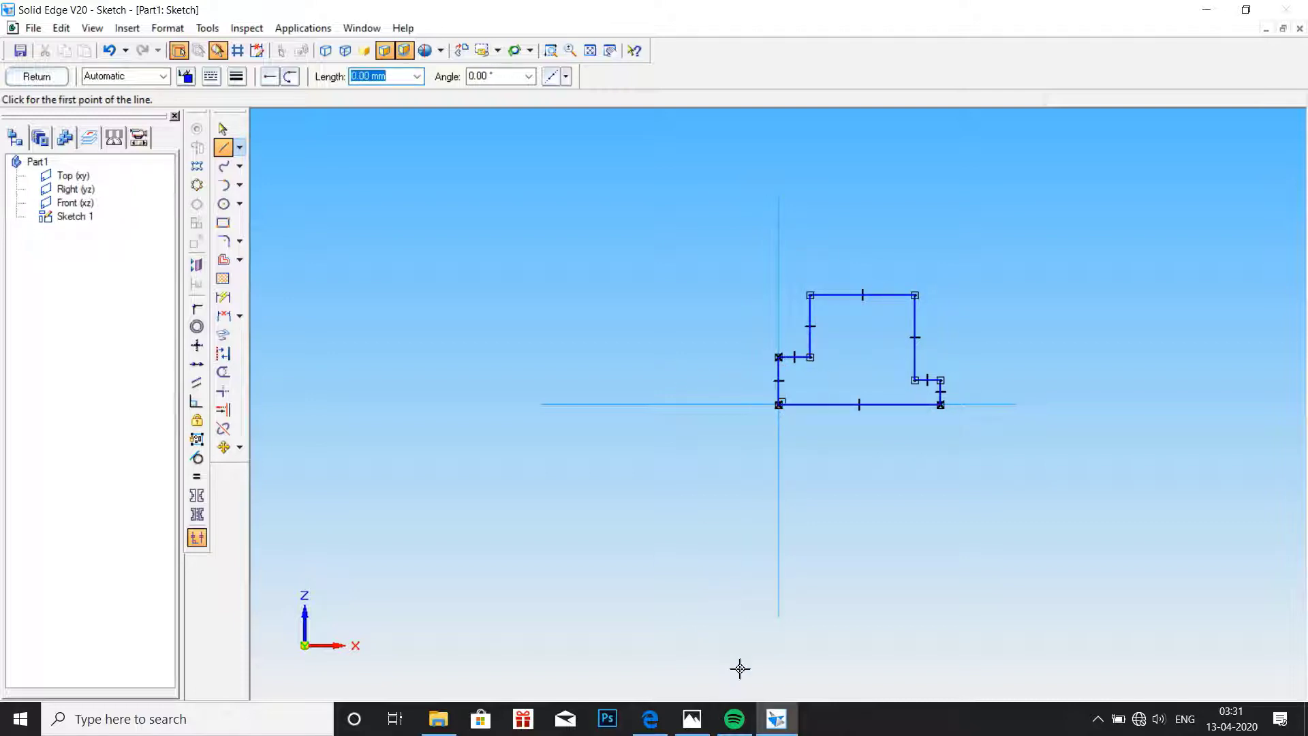
# Check the machine vice drawing and dimension the profile's base line to 50 mm.
pyautogui.click(224, 298)
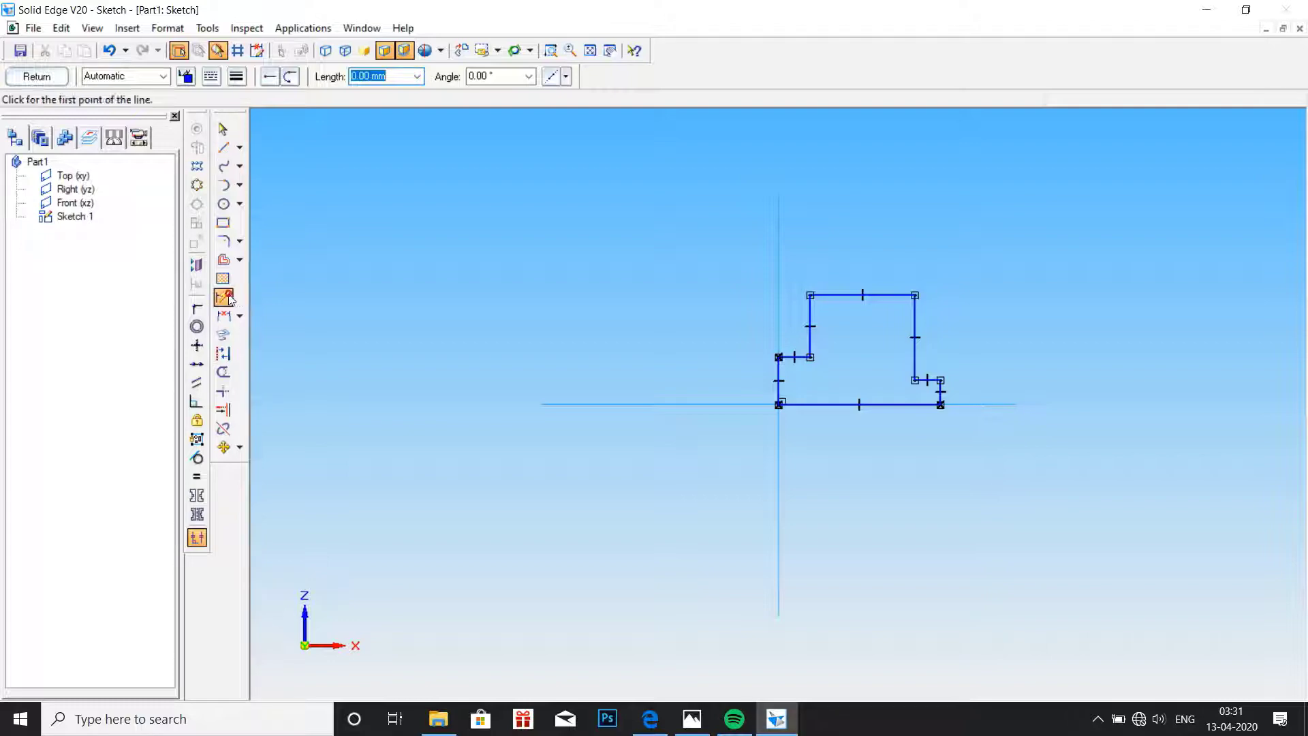
pyautogui.click(692, 719)
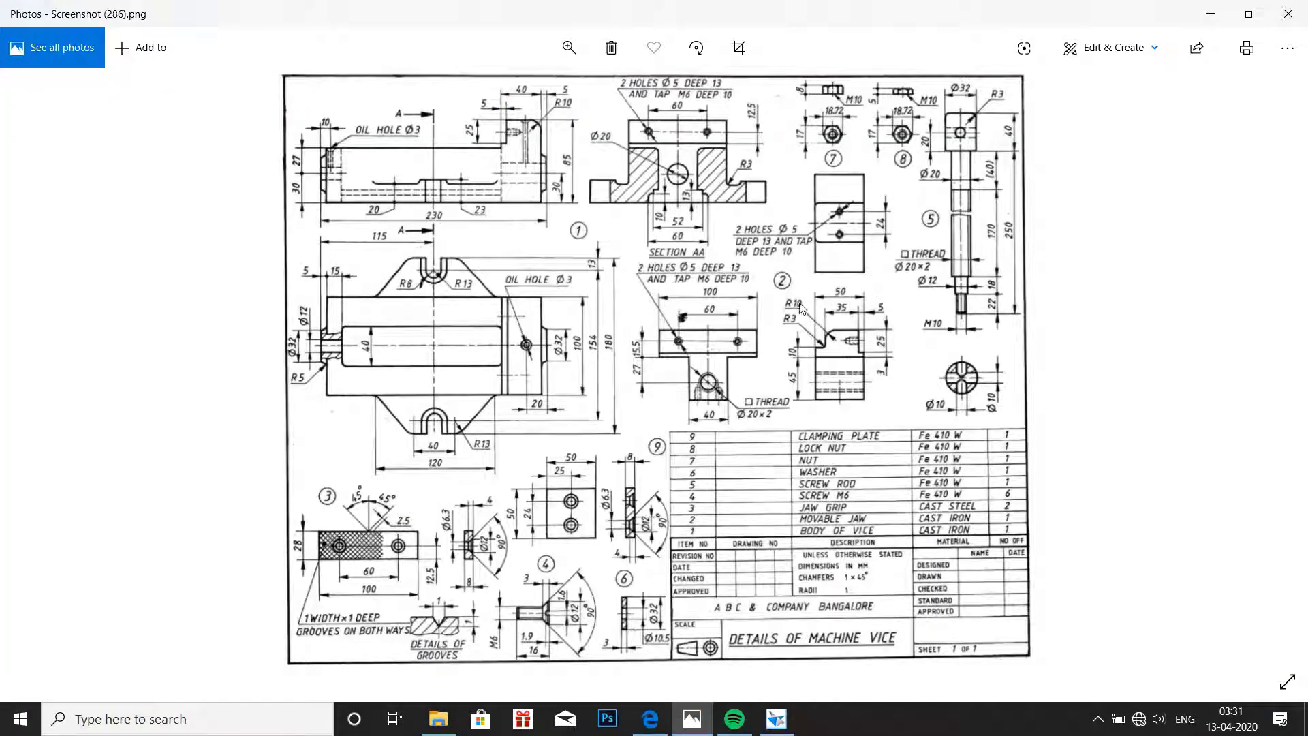
pyautogui.click(774, 721)
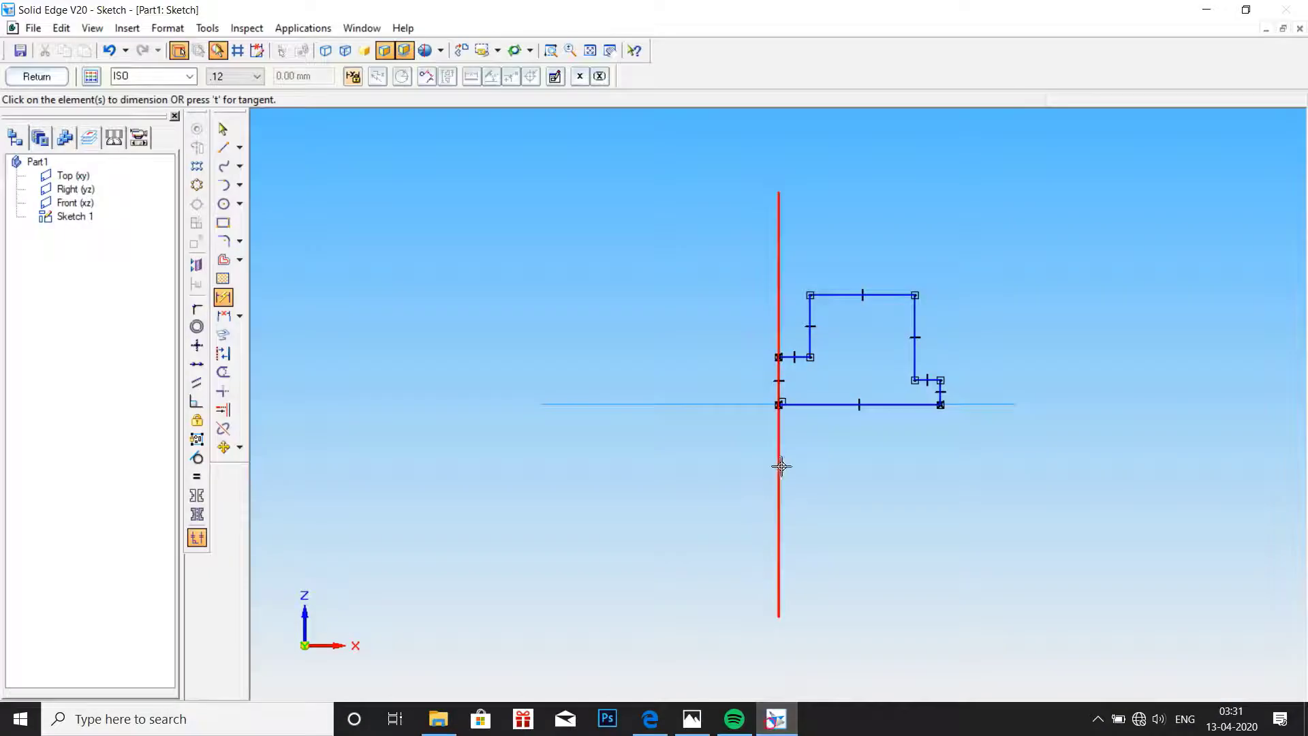
pyautogui.click(916, 406)
pyautogui.click(919, 452)
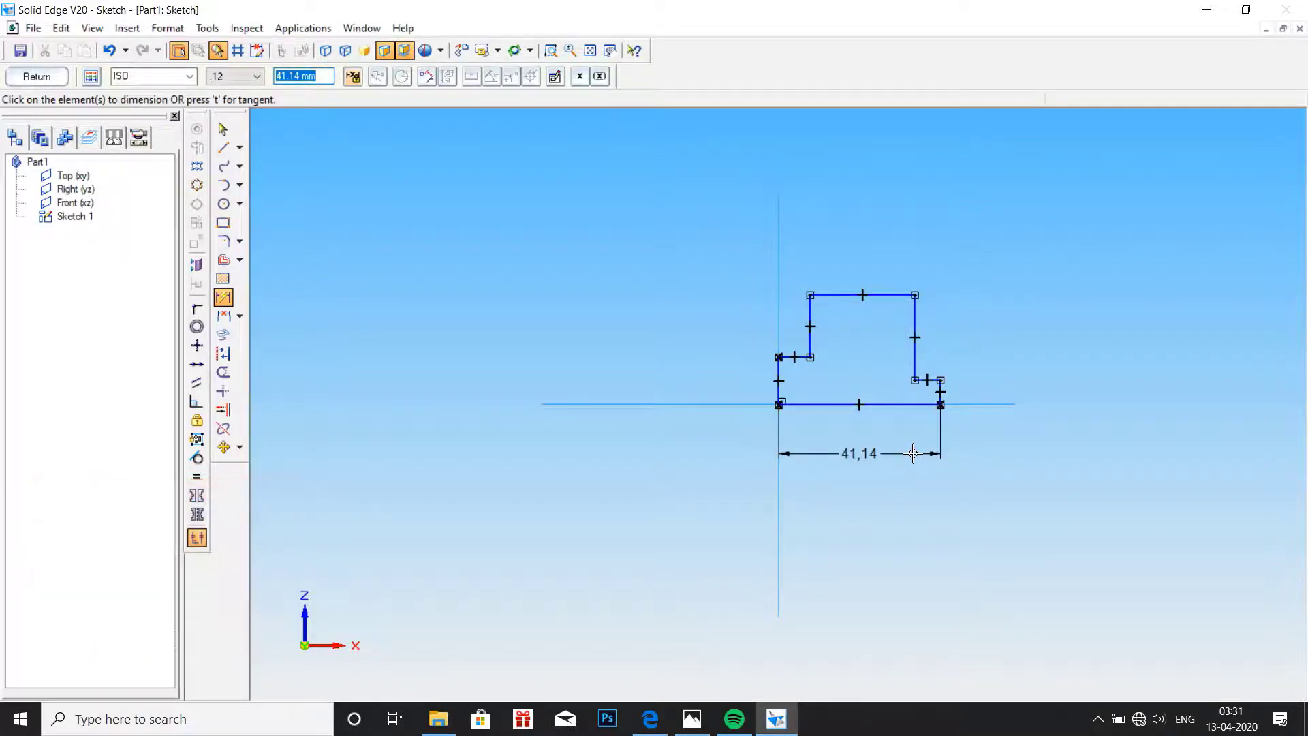
pyautogui.write('50')
pyautogui.press('Return')
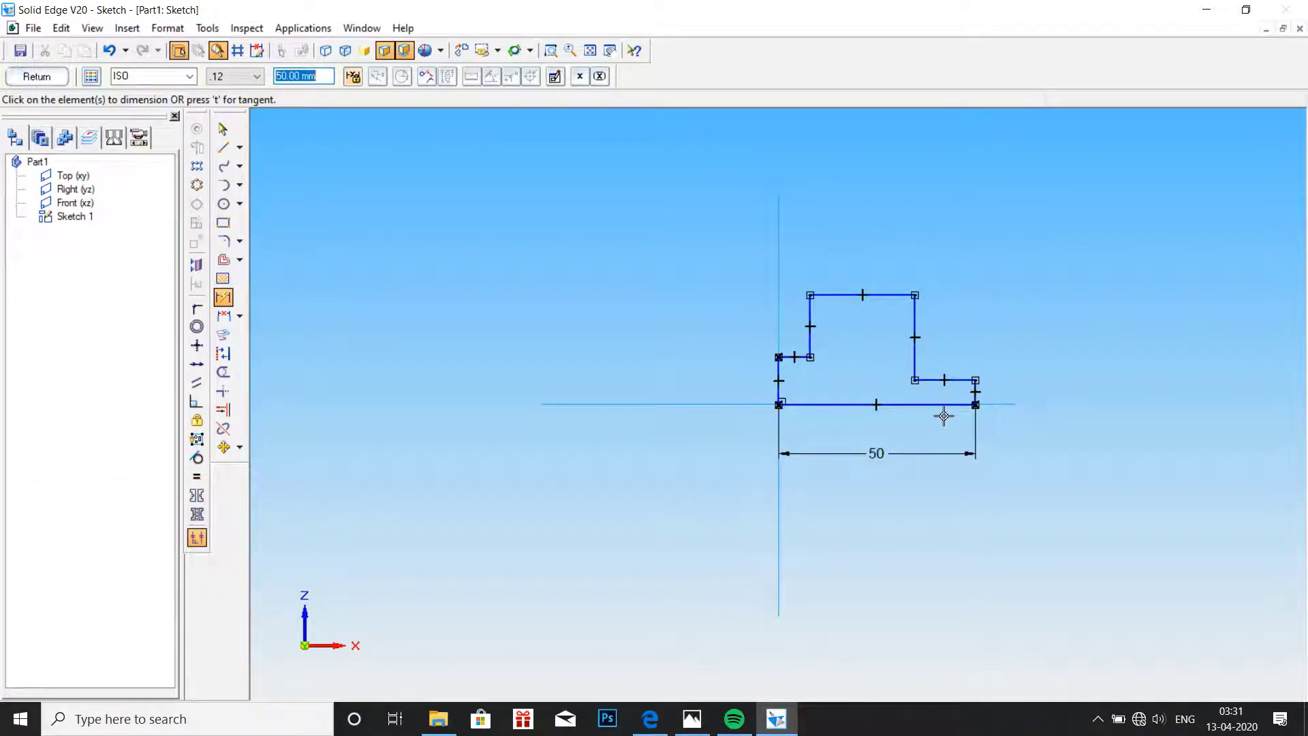
# Dimension the short vertical edge at the base's right end to 3 mm and the ledge above it to 5 mm.
pyautogui.click(978, 385)
pyautogui.click(1031, 386)
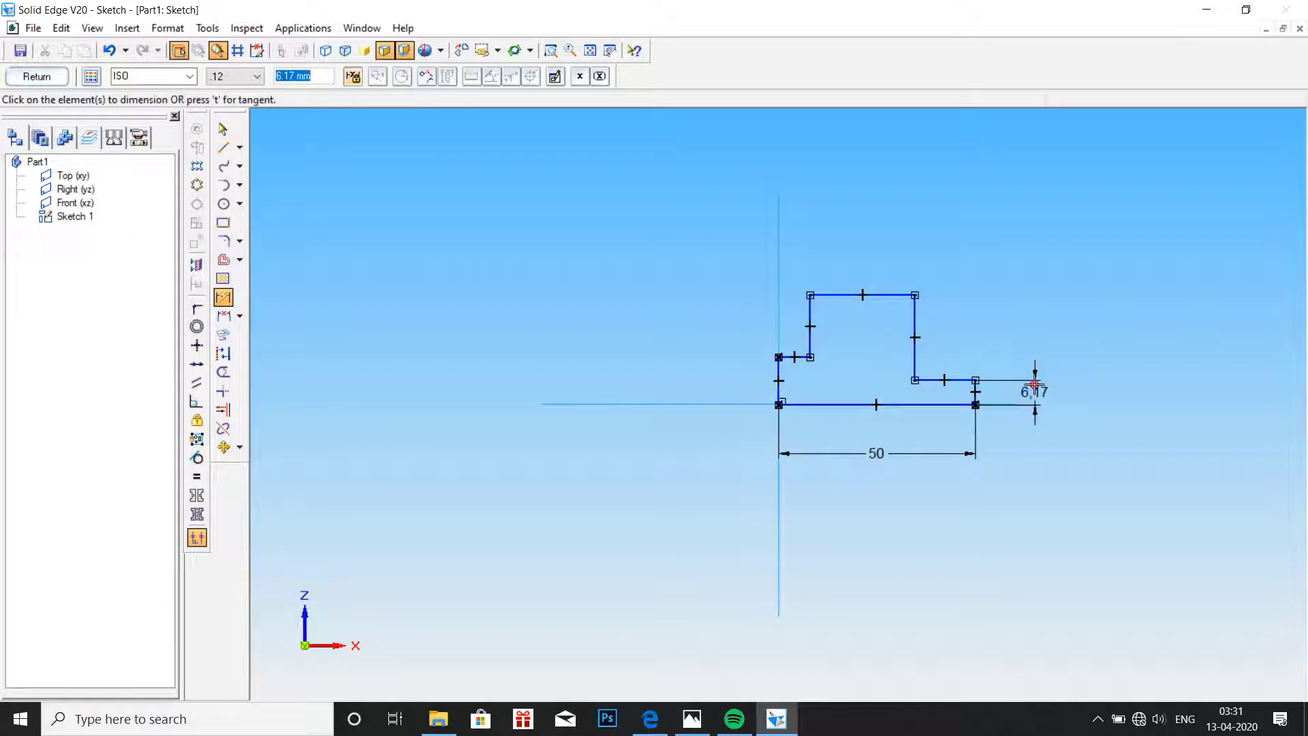
pyautogui.write('3')
pyautogui.press('Return')
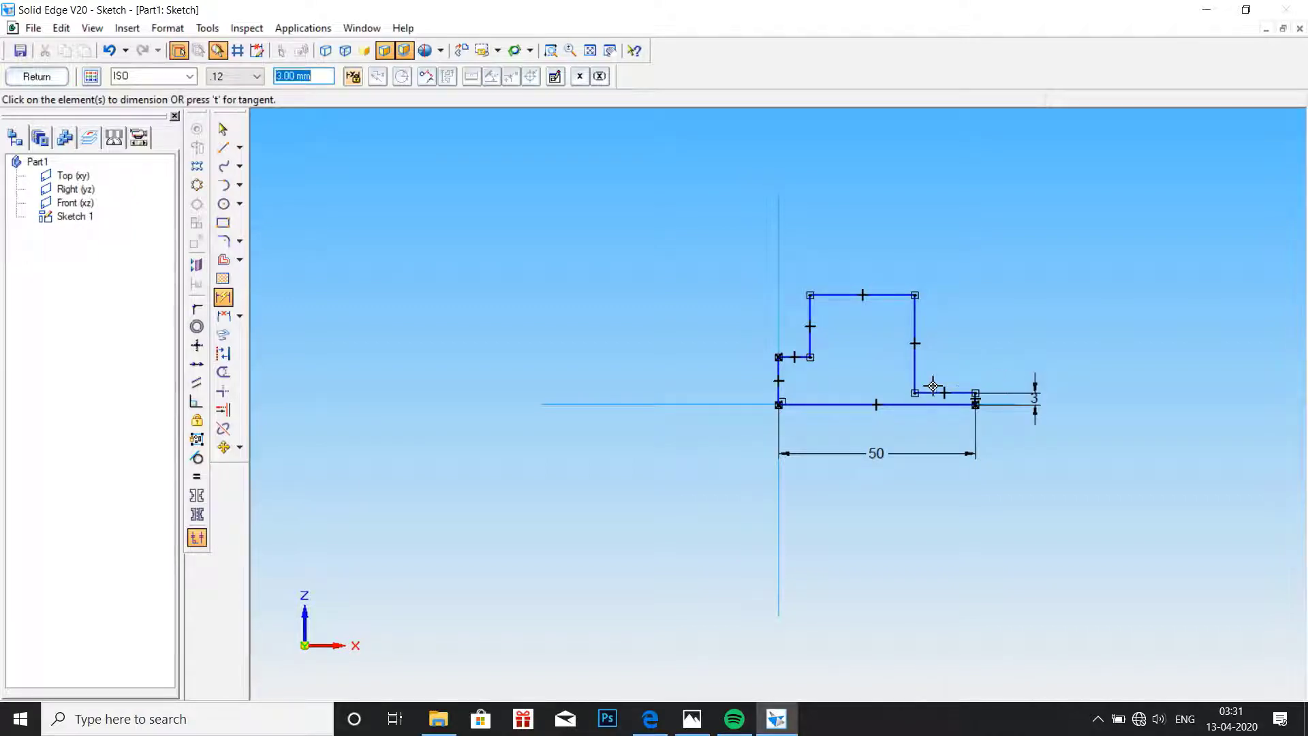
pyautogui.click(932, 393)
pyautogui.click(944, 245)
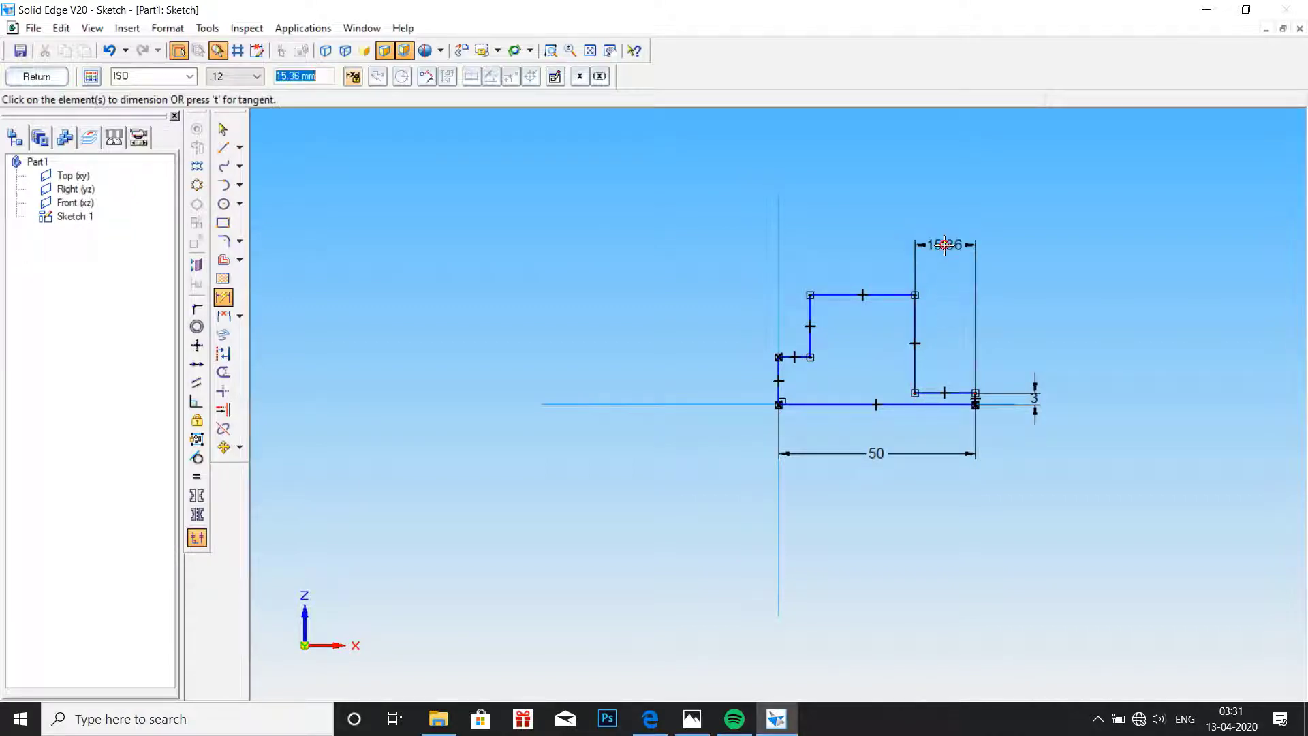
pyautogui.write('5')
pyautogui.press('Return')
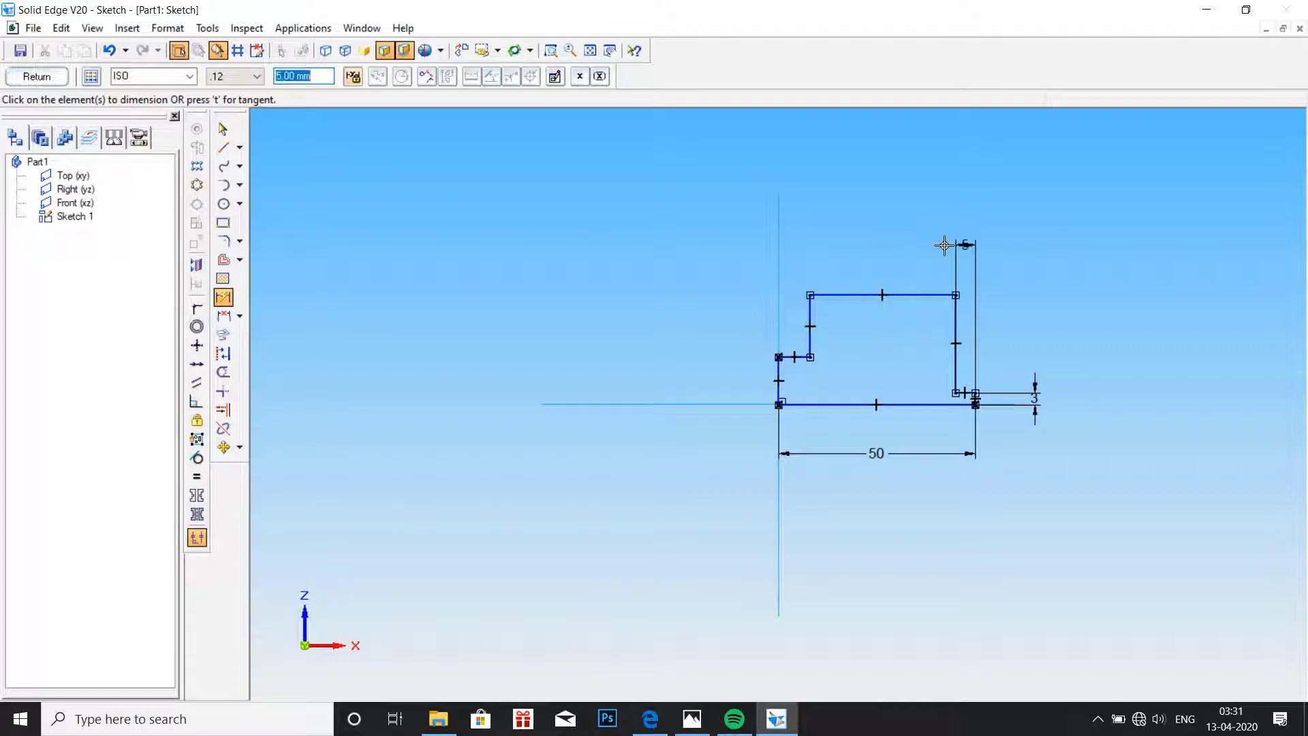
# Dimension the profile's top edge to 35 mm and its tall right edge to 25 mm.
pyautogui.click(903, 295)
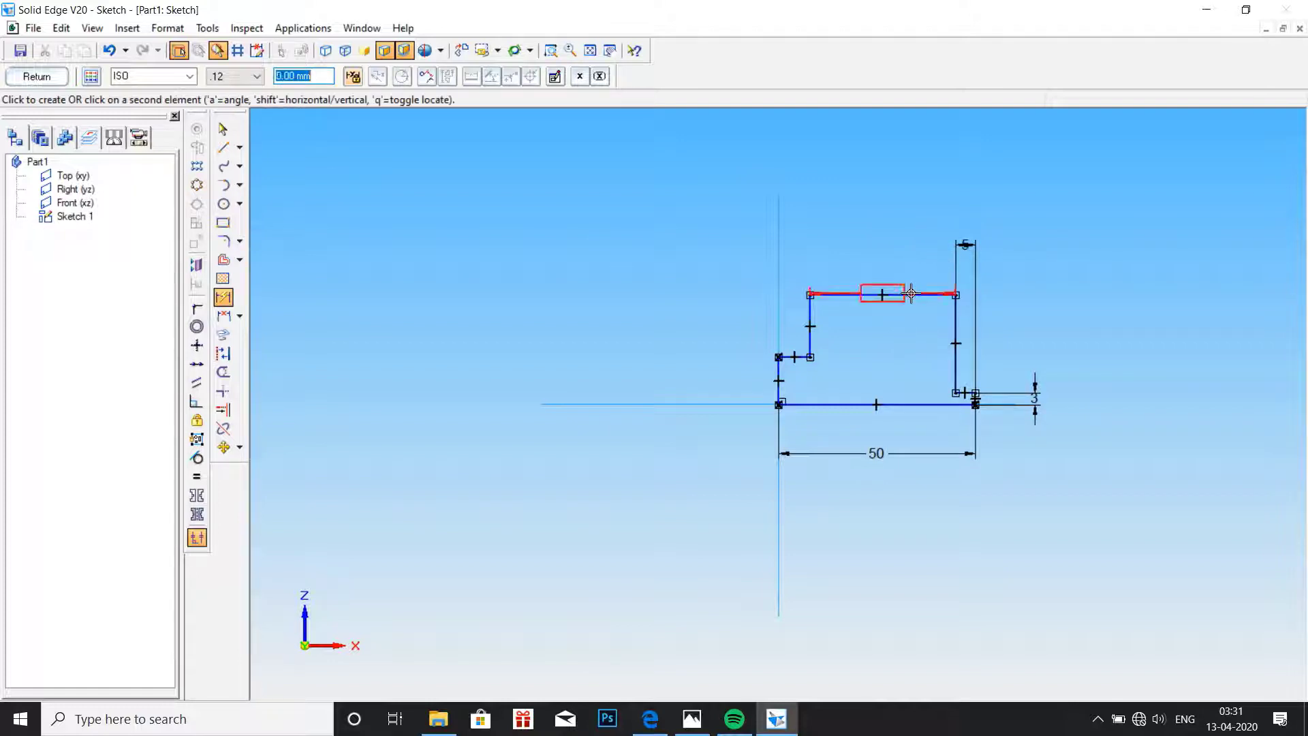
pyautogui.click(893, 223)
pyautogui.write('35')
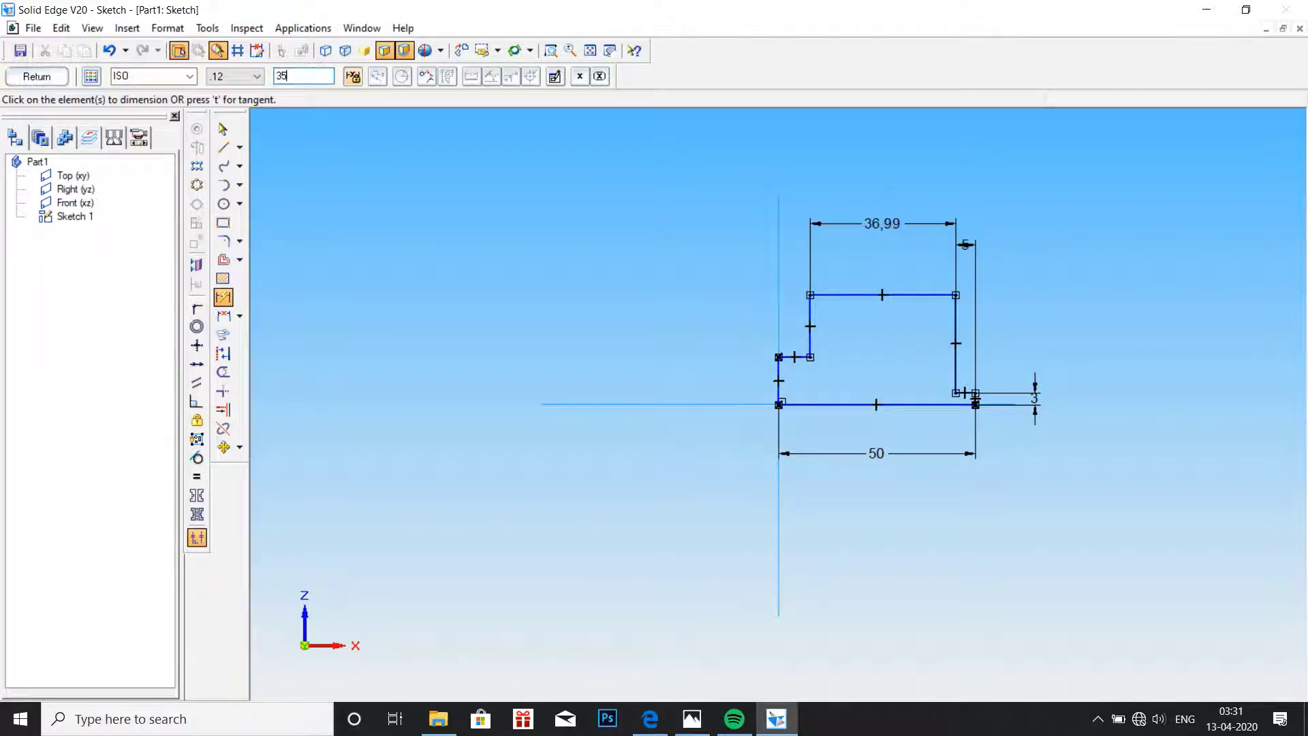
pyautogui.press('Return')
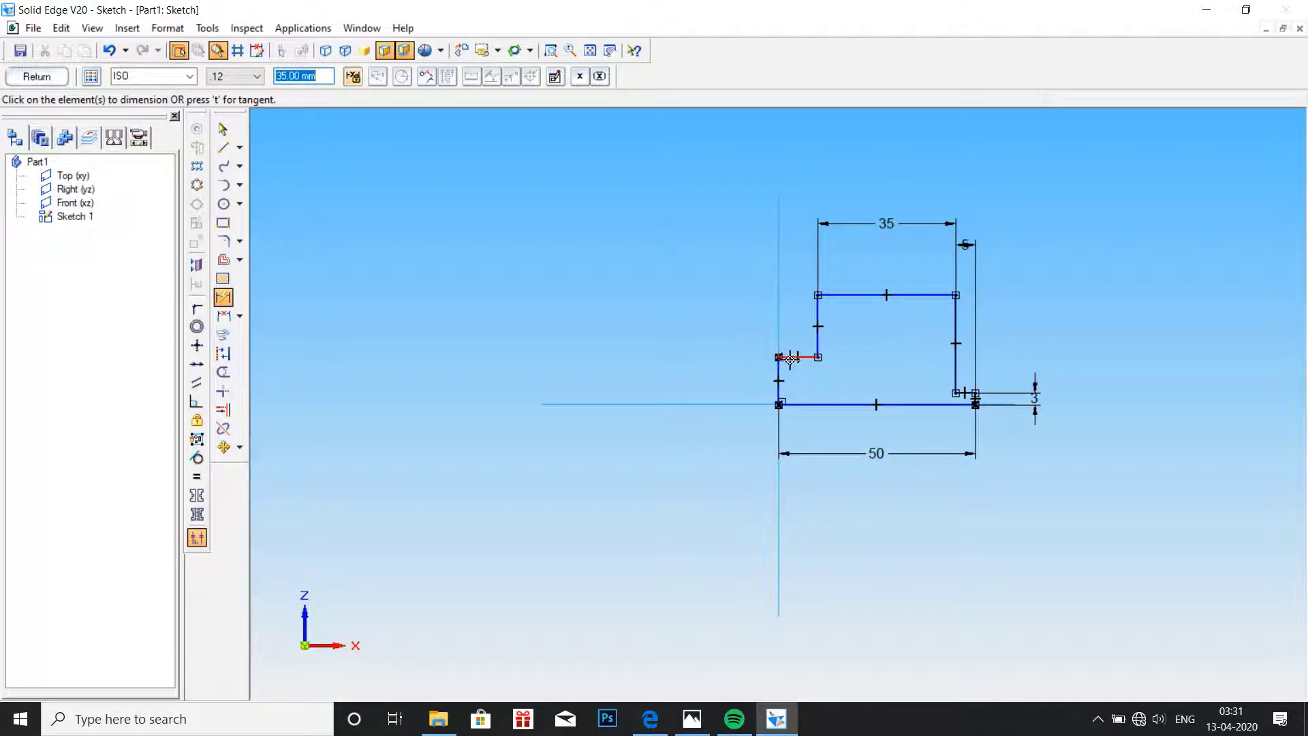
pyautogui.click(959, 329)
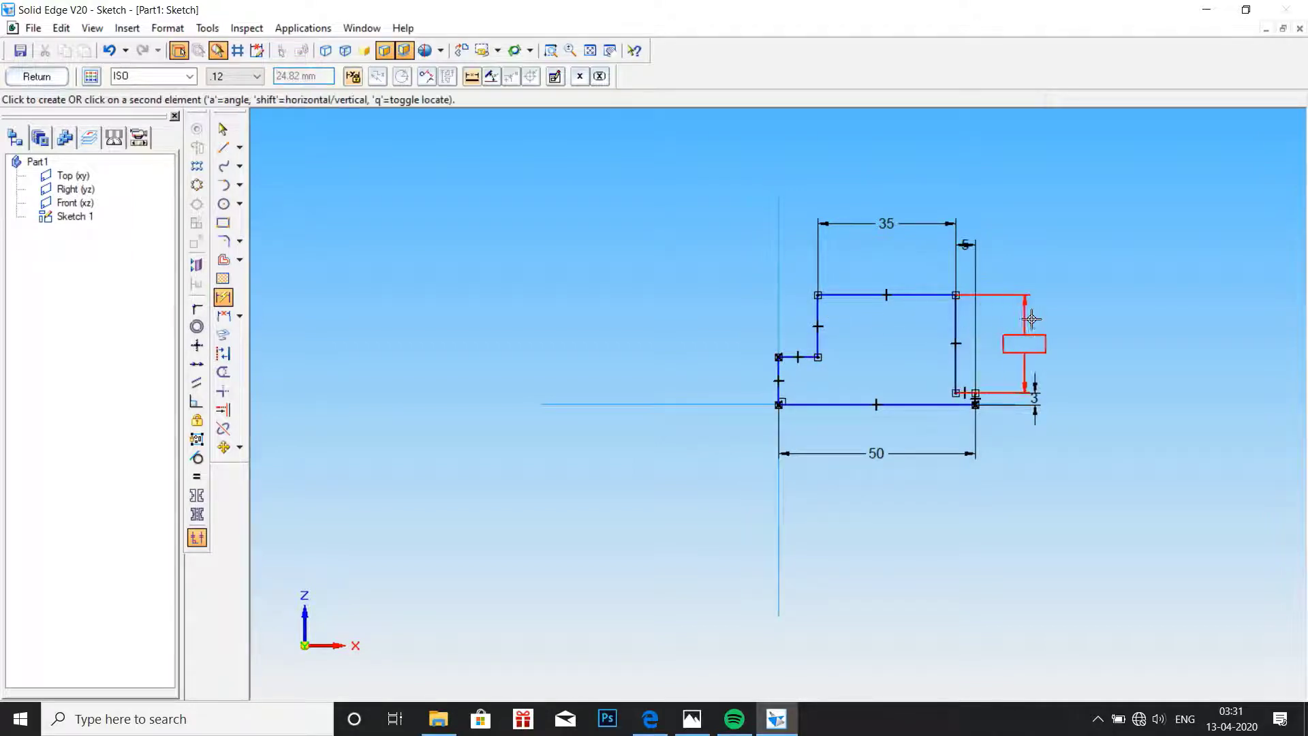
pyautogui.click(1068, 318)
pyautogui.write('25')
pyautogui.press('Return')
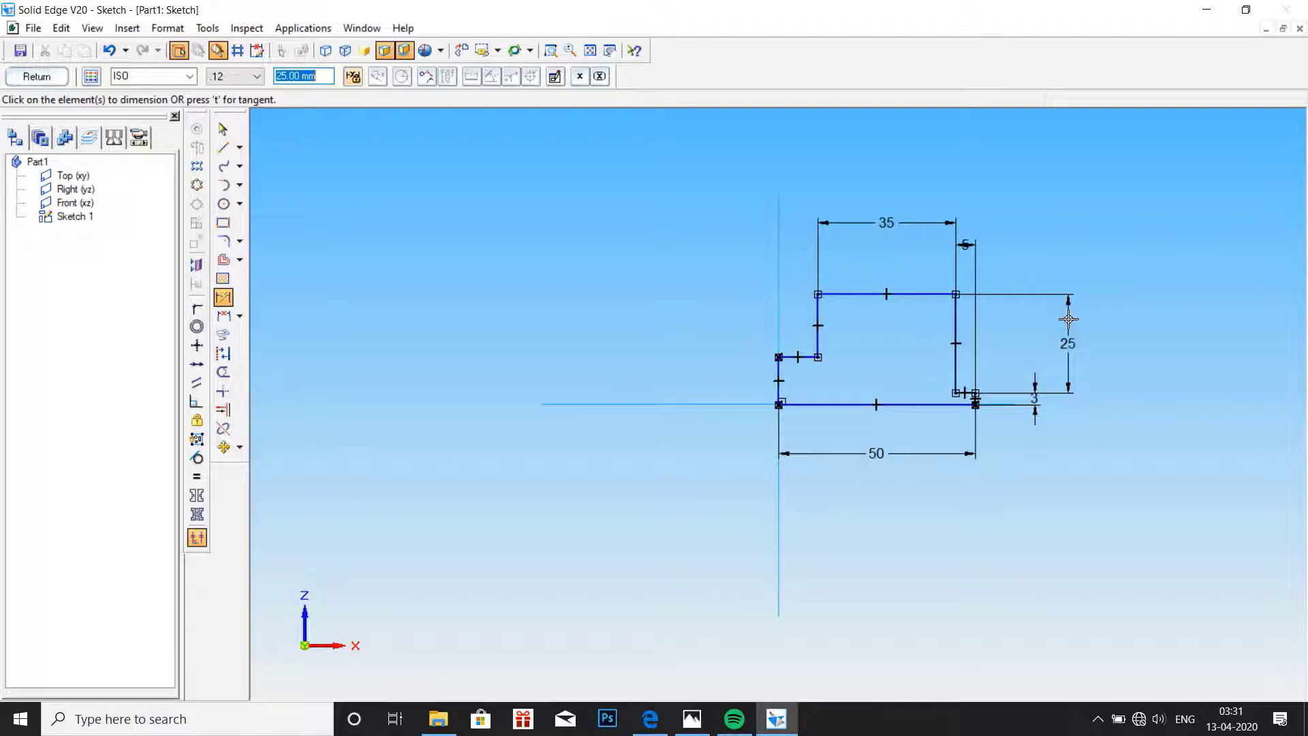
# Dimension the profile's short left vertical edge to 10 mm.
pyautogui.click(779, 371)
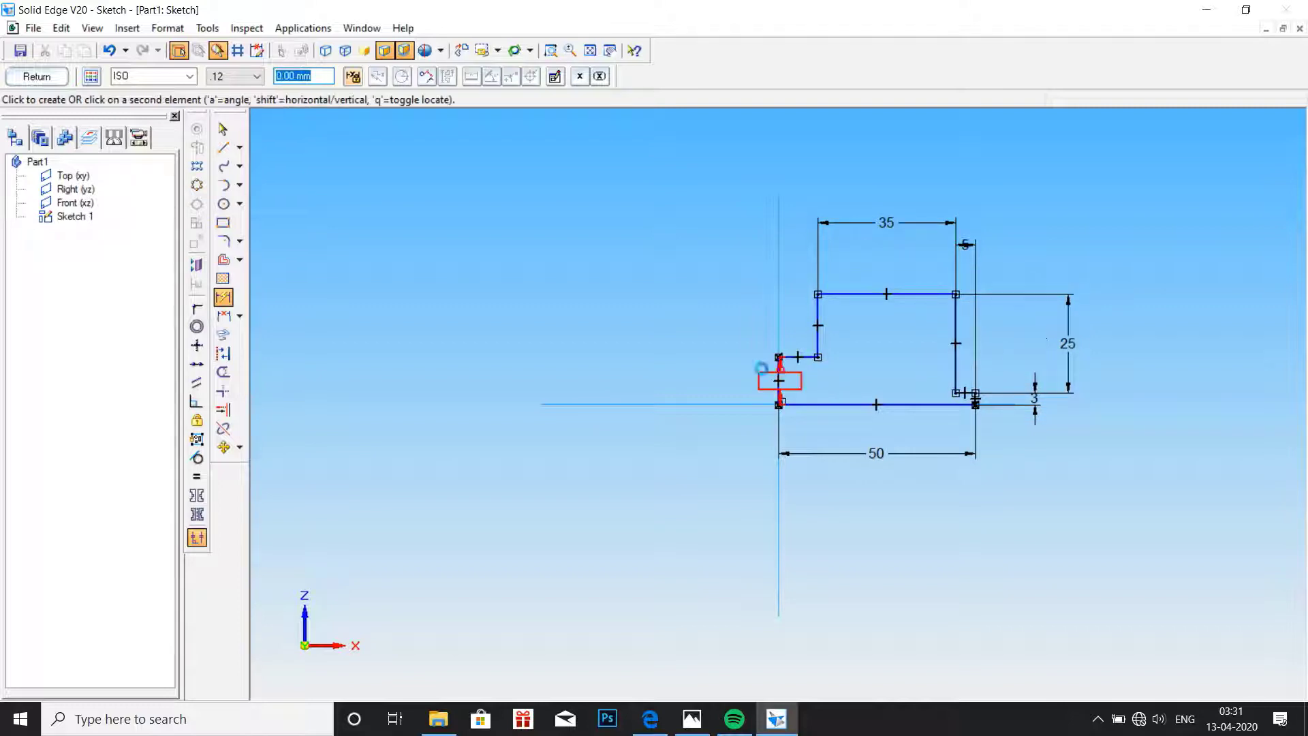
pyautogui.click(736, 376)
pyautogui.write('10')
pyautogui.press('Return')
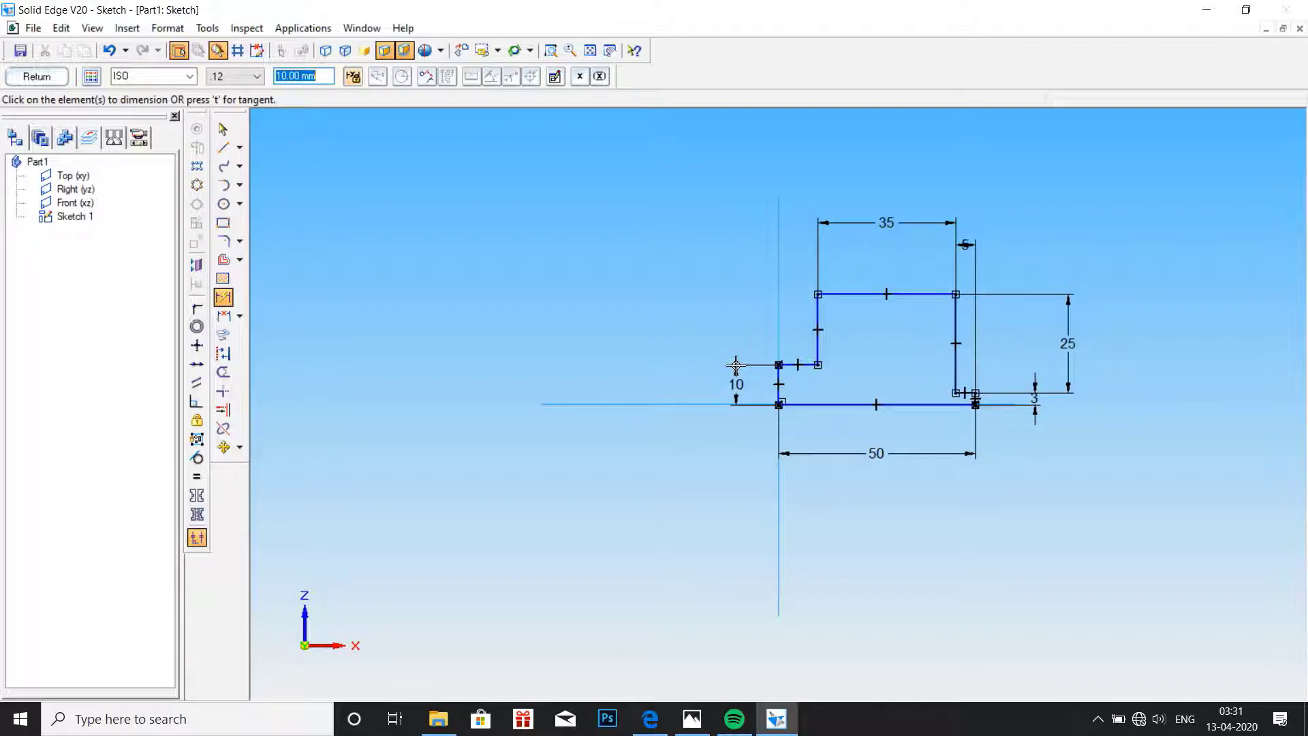
# Check the corner radii on the drawing and fillet the profile's upper-left corner with a 10 mm radius.
pyautogui.click(223, 240)
pyautogui.click(691, 719)
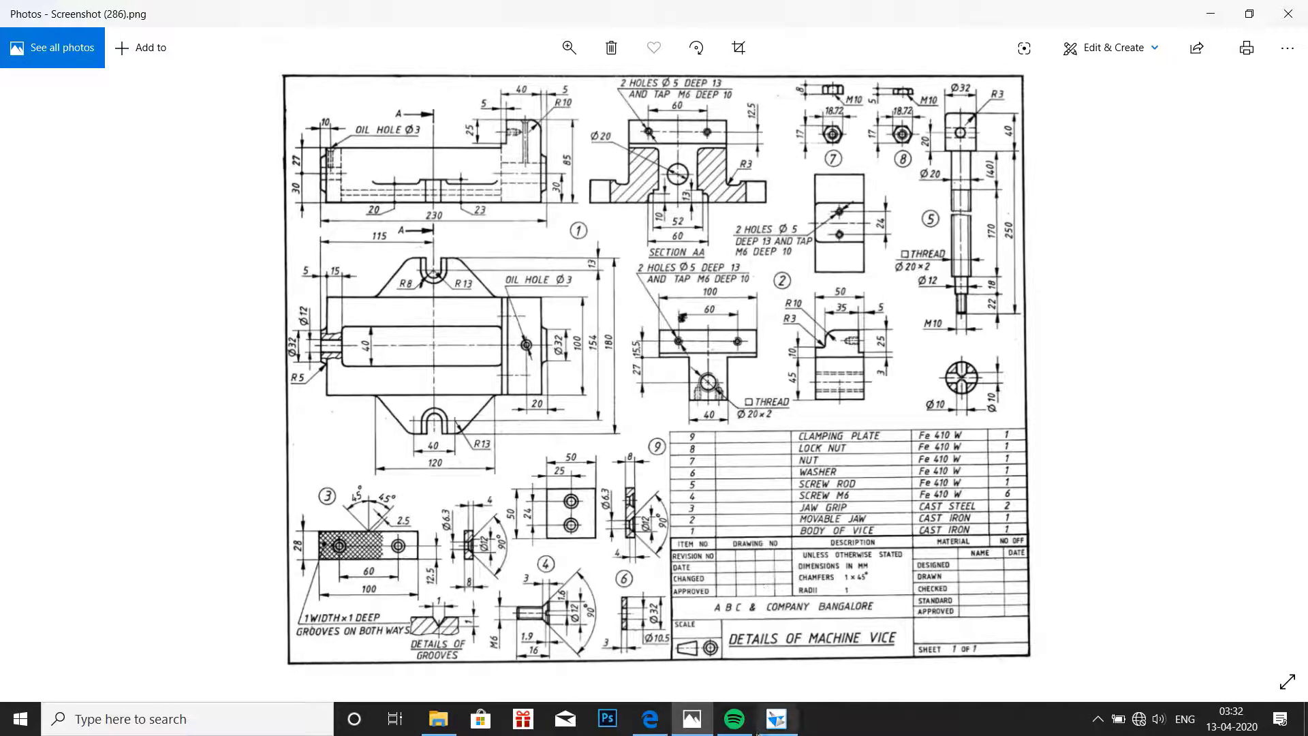
pyautogui.click(776, 719)
pyautogui.click(819, 303)
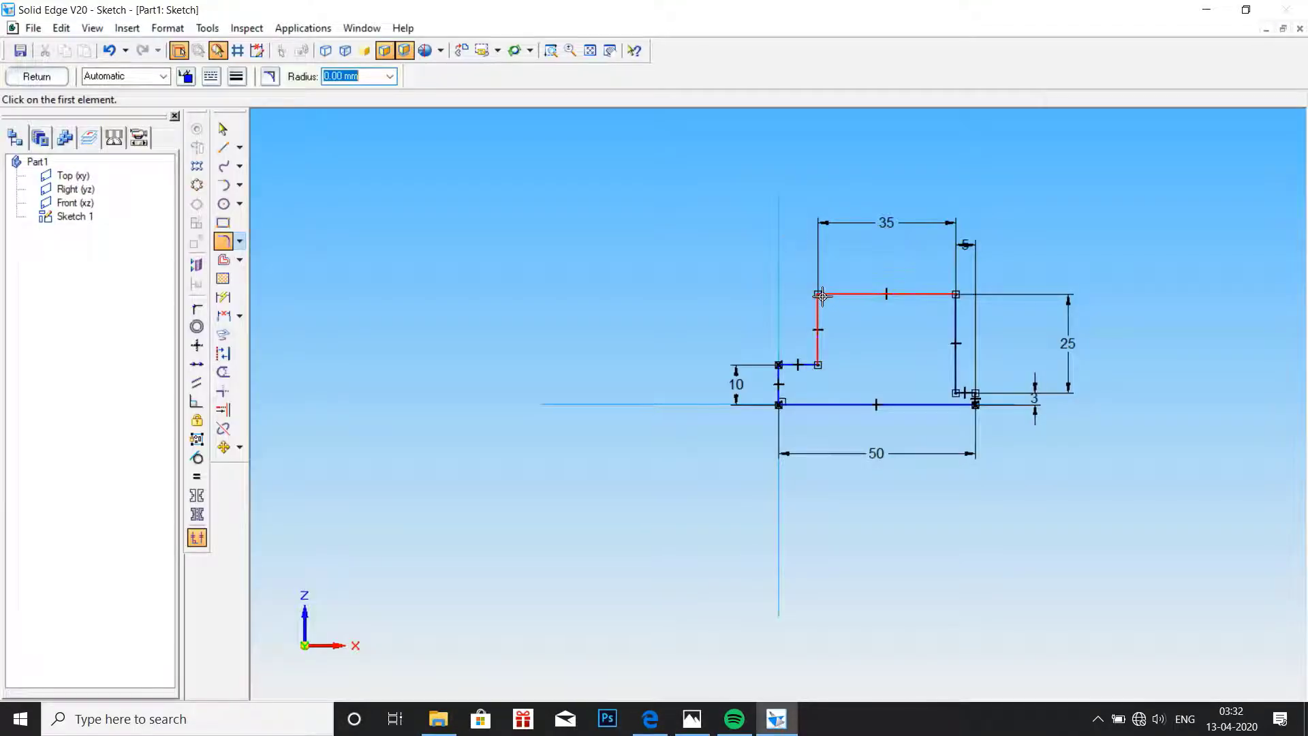
pyautogui.click(826, 295)
pyautogui.write('10')
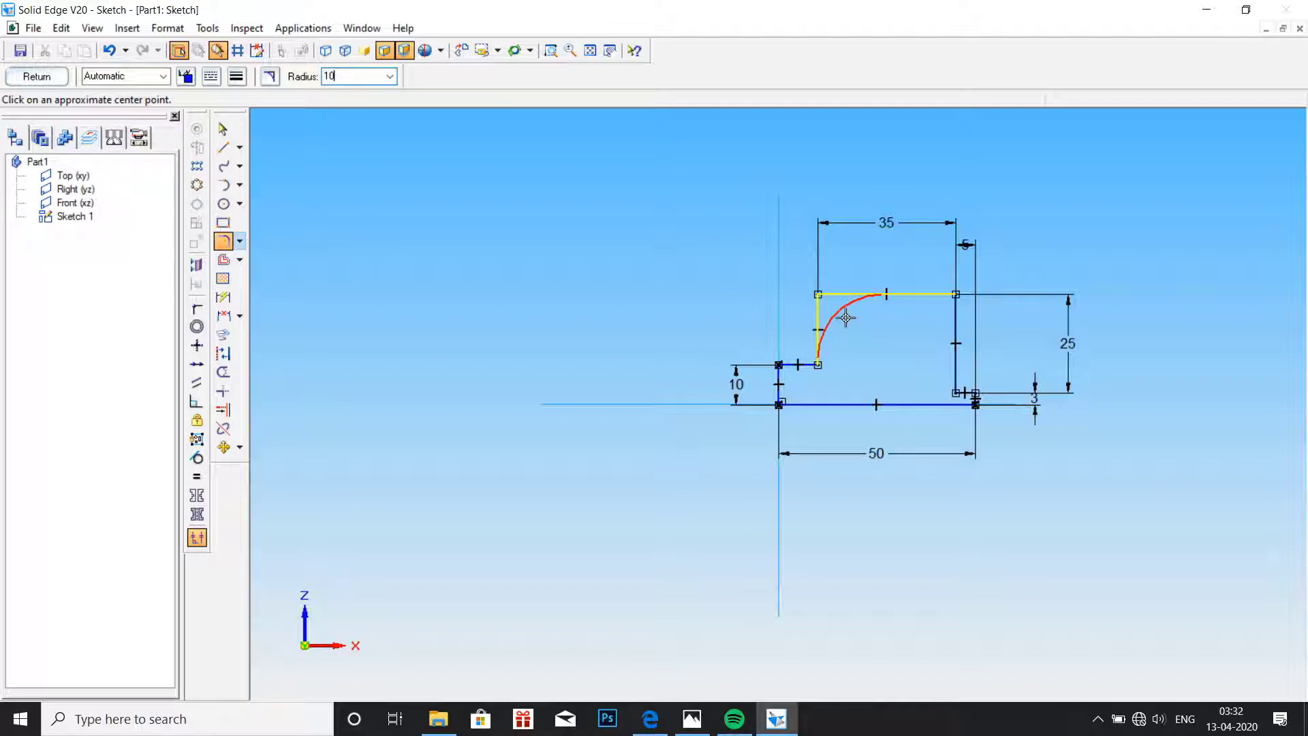
pyautogui.click(845, 318)
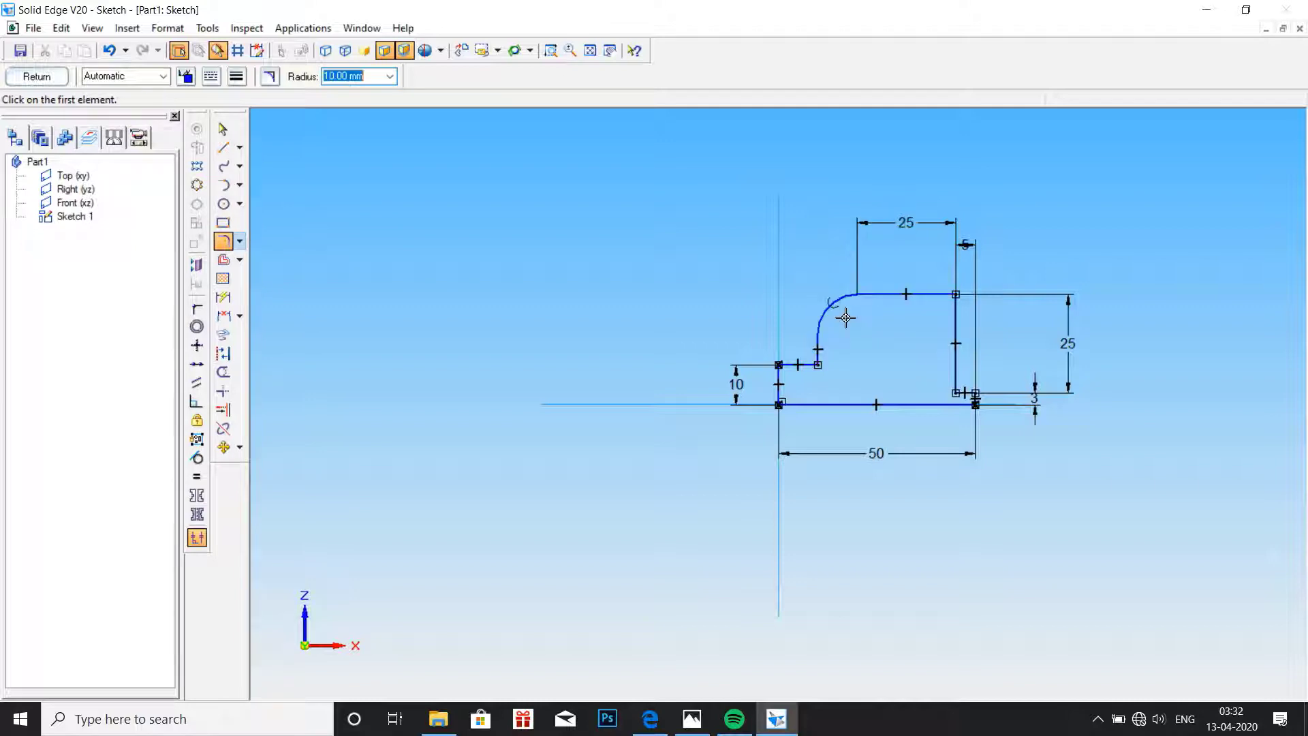
# Fillet the inner corner of the profile's left step with a 3 mm radius and exit the sketch.
pyautogui.click(821, 366)
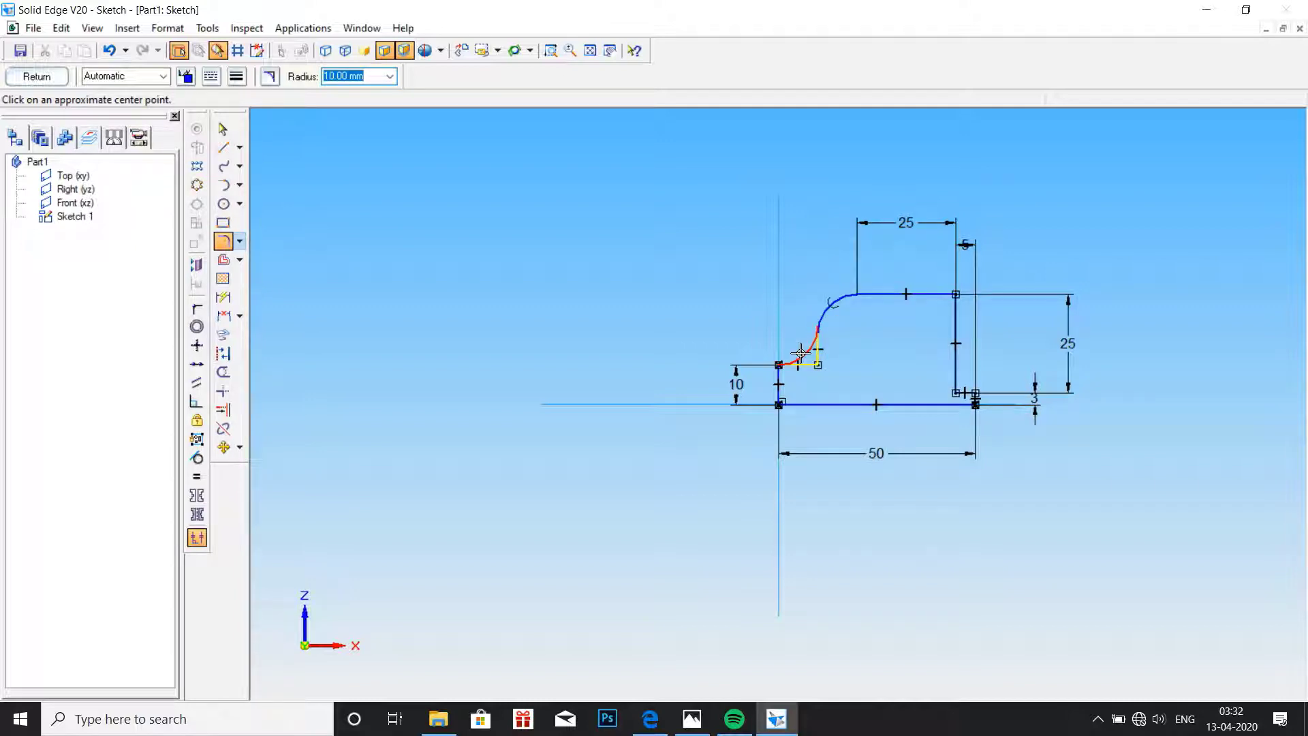
pyautogui.write('3')
pyautogui.press('Return')
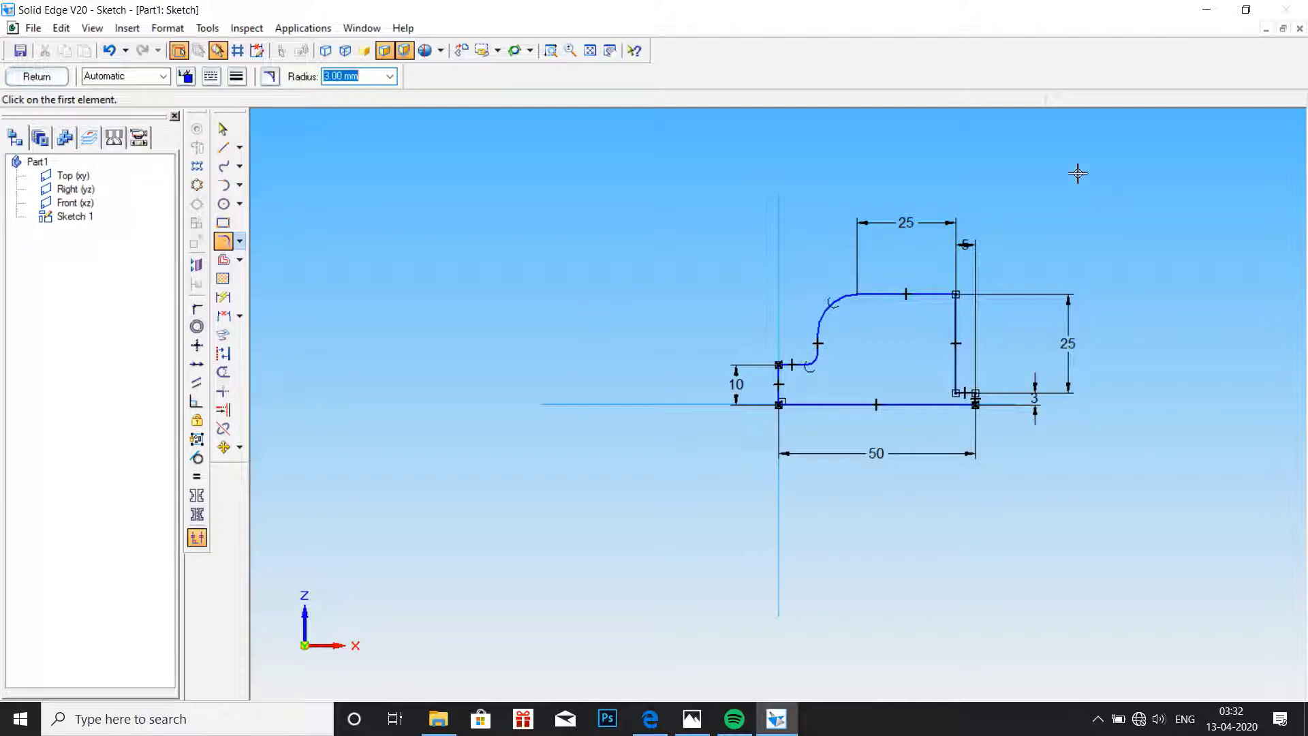
pyautogui.click(16, 79)
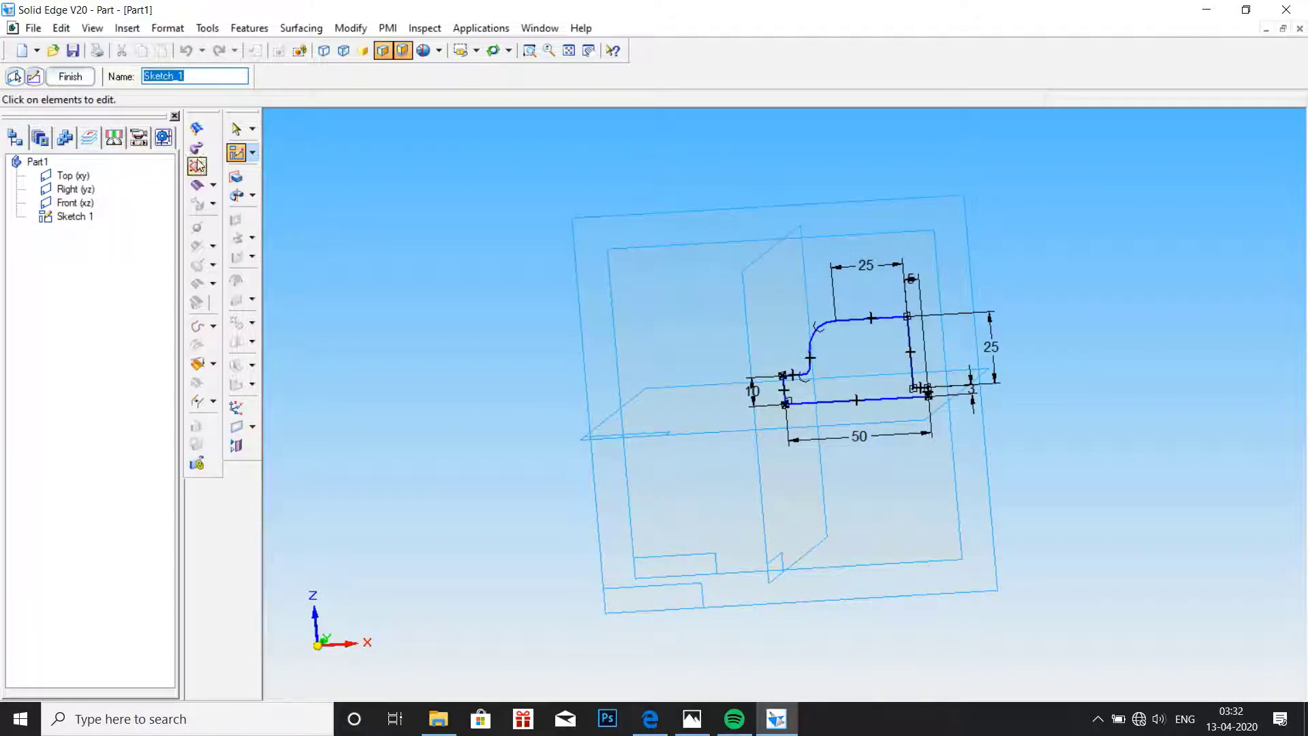
# Check the jaw's width on the drawing, try to extrude the profile symmetrically with 100 mm, and undo the protrusion.
pyautogui.click(235, 177)
pyautogui.click(691, 719)
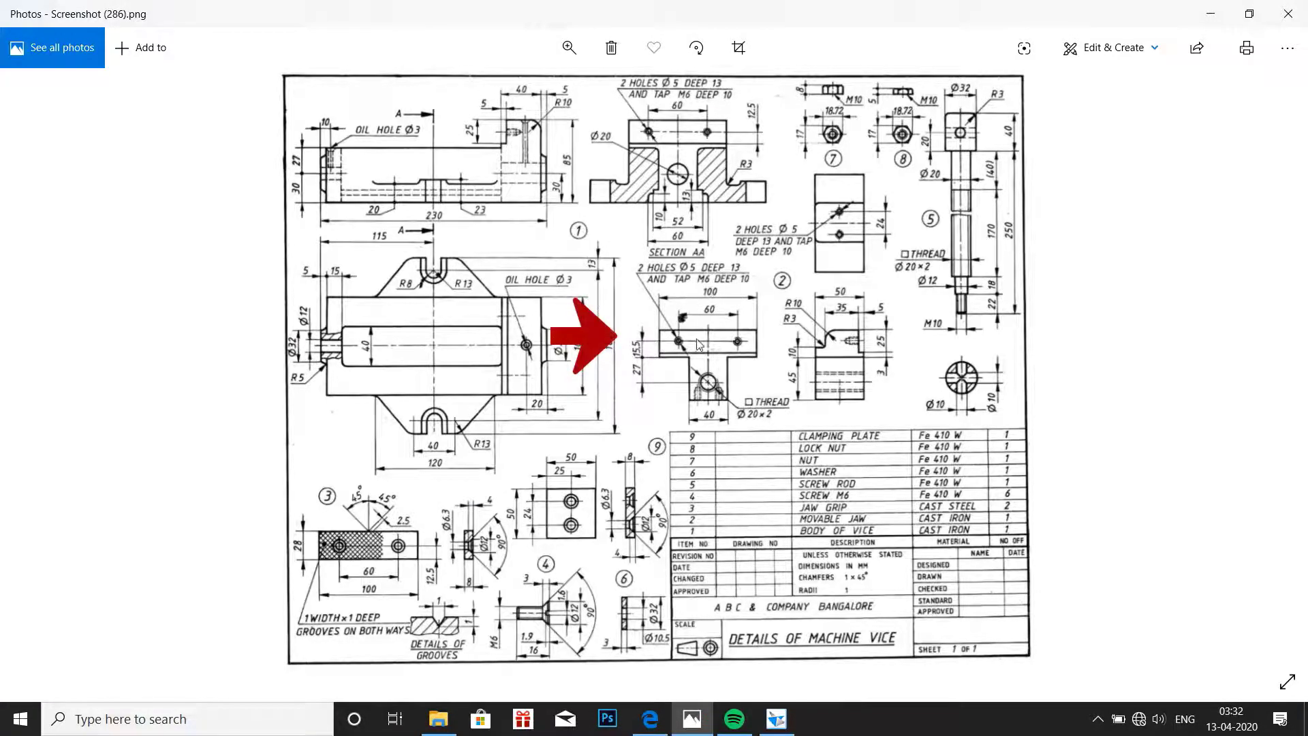
pyautogui.click(777, 718)
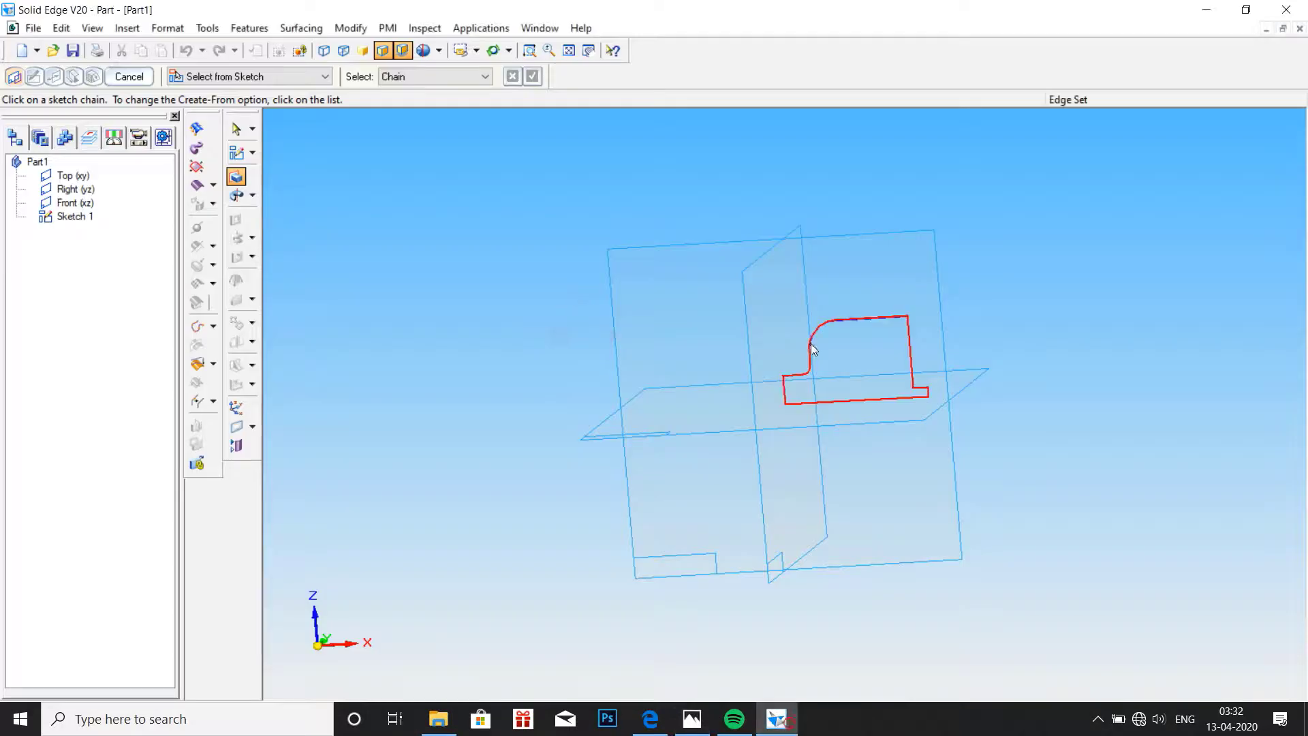
pyautogui.click(812, 342)
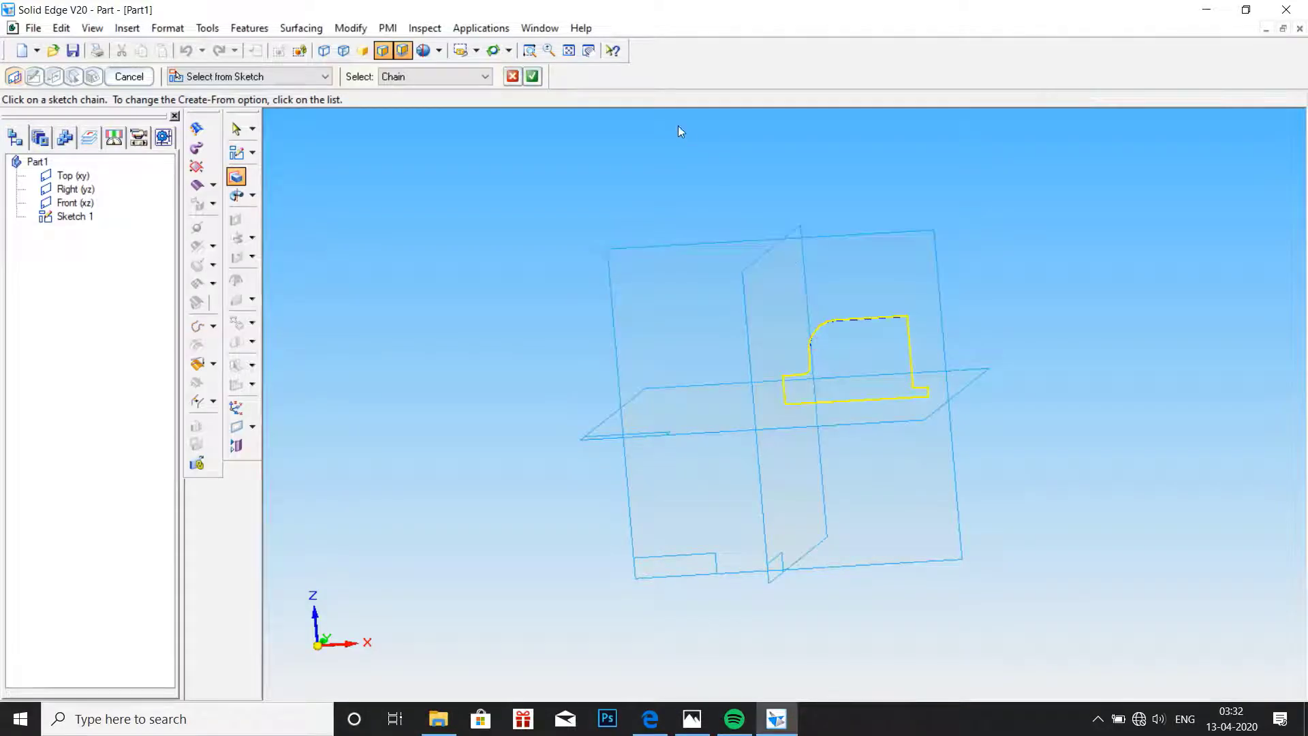
pyautogui.click(532, 76)
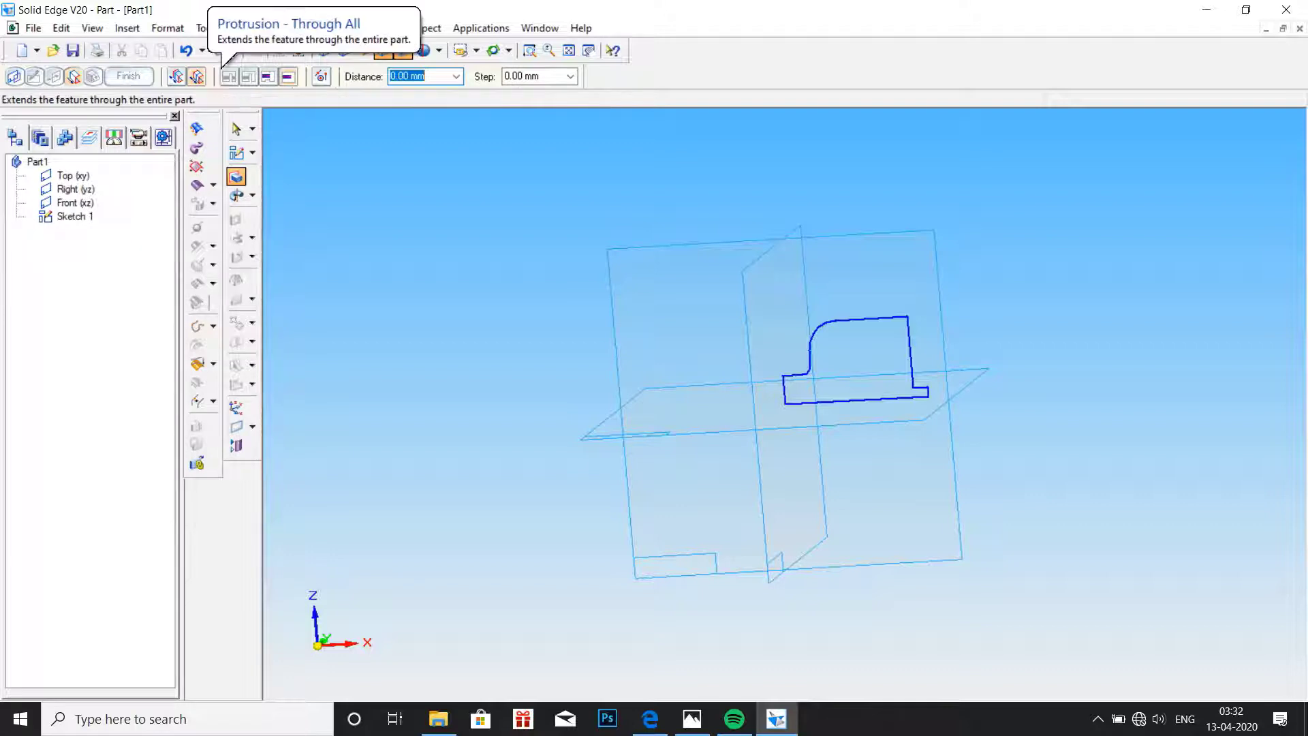
pyautogui.write('100')
pyautogui.press('Return')
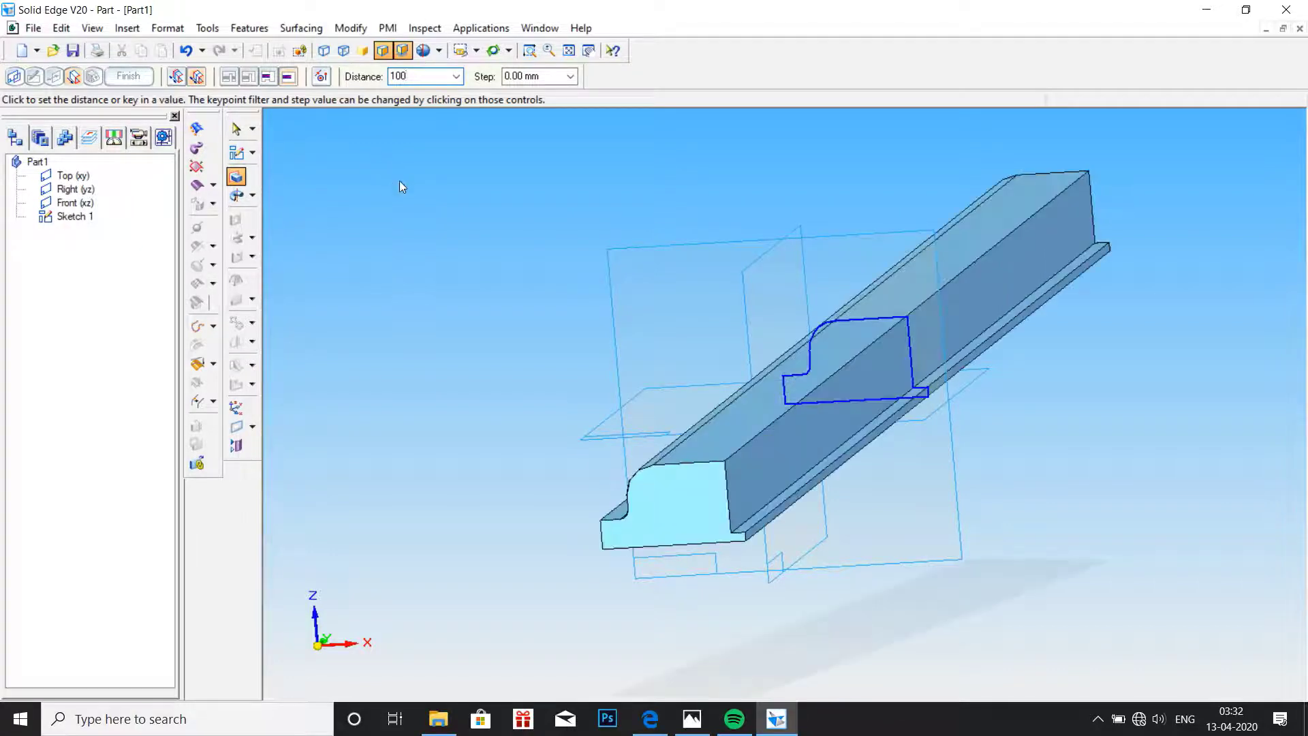
pyautogui.click(399, 181)
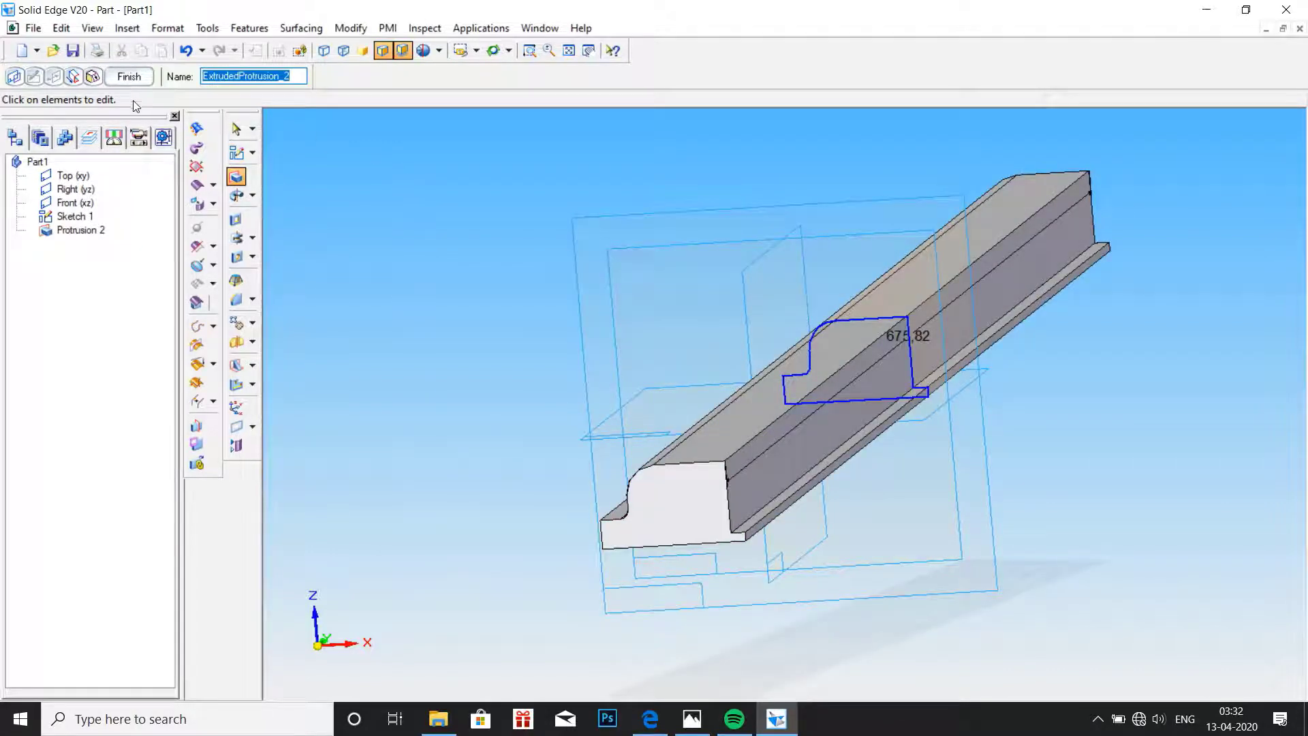
pyautogui.hotkey('ctrl', 'z')
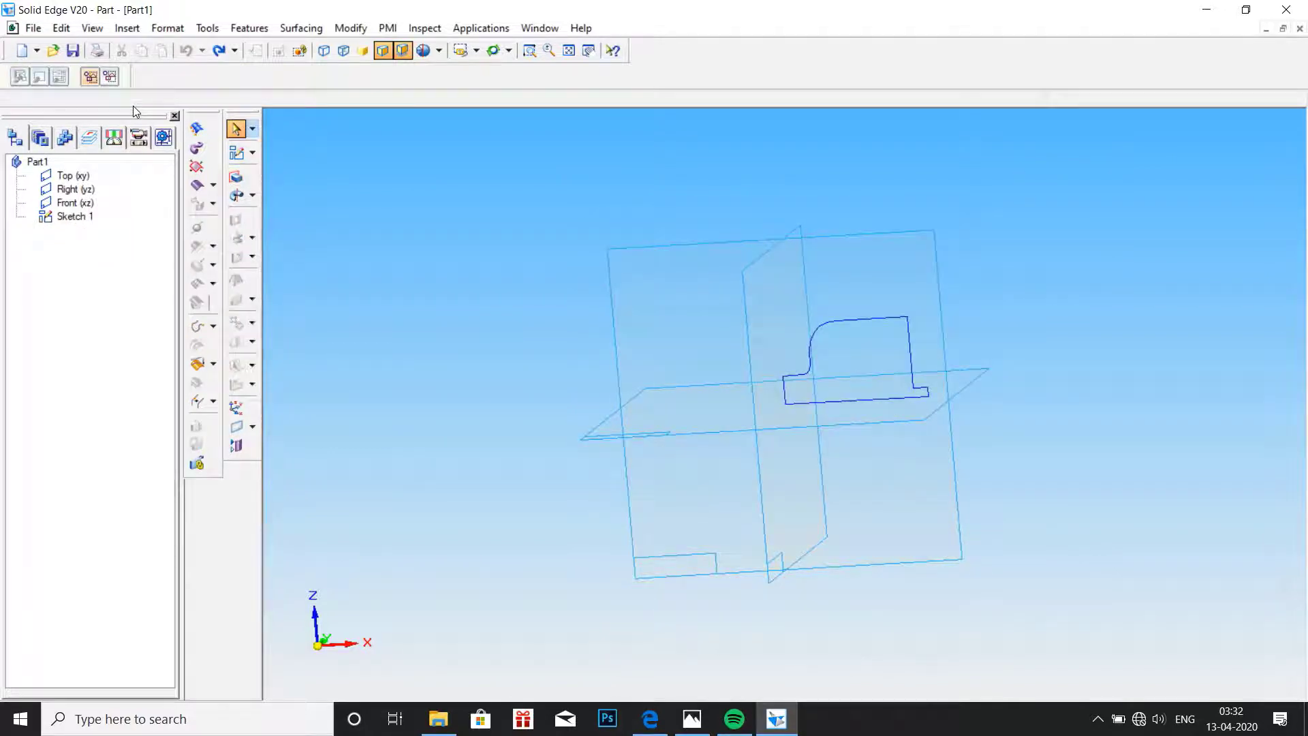
# Extrude the jaw profile symmetrically about its sketch plane to a total width of 100 mm.
pyautogui.click(235, 176)
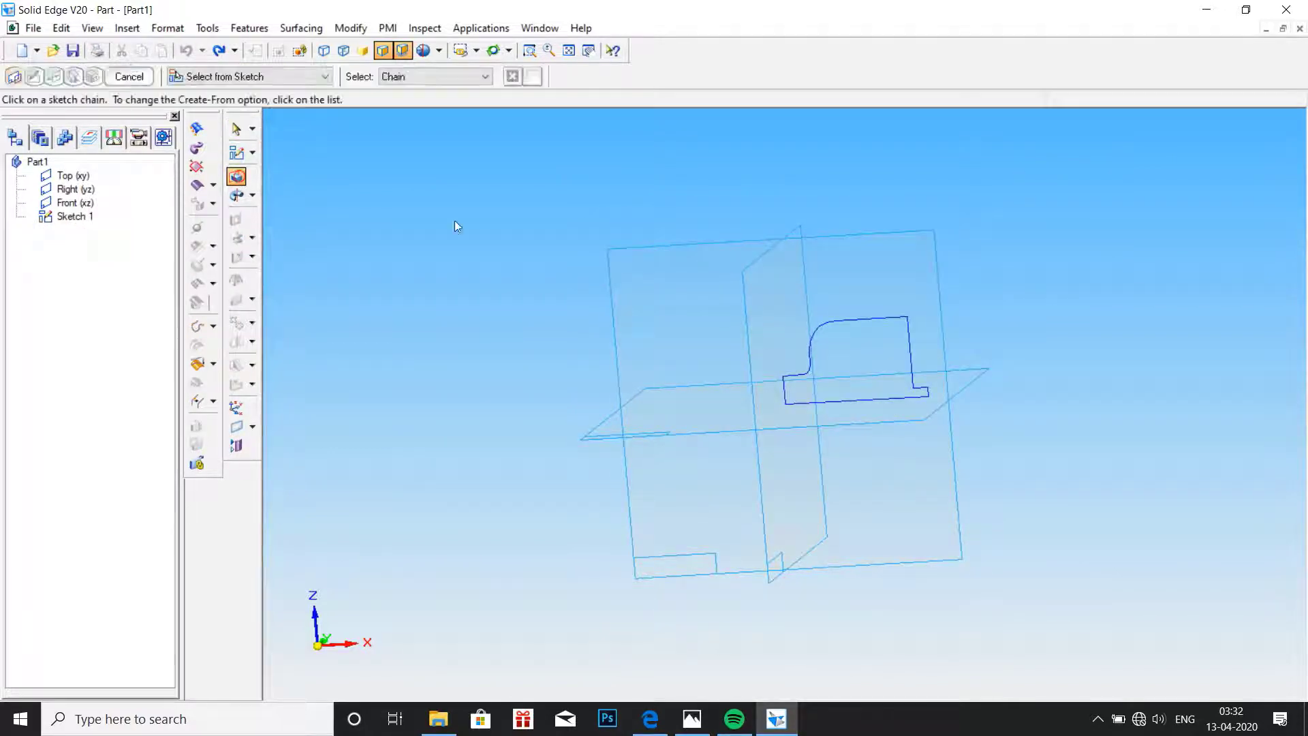
pyautogui.click(828, 325)
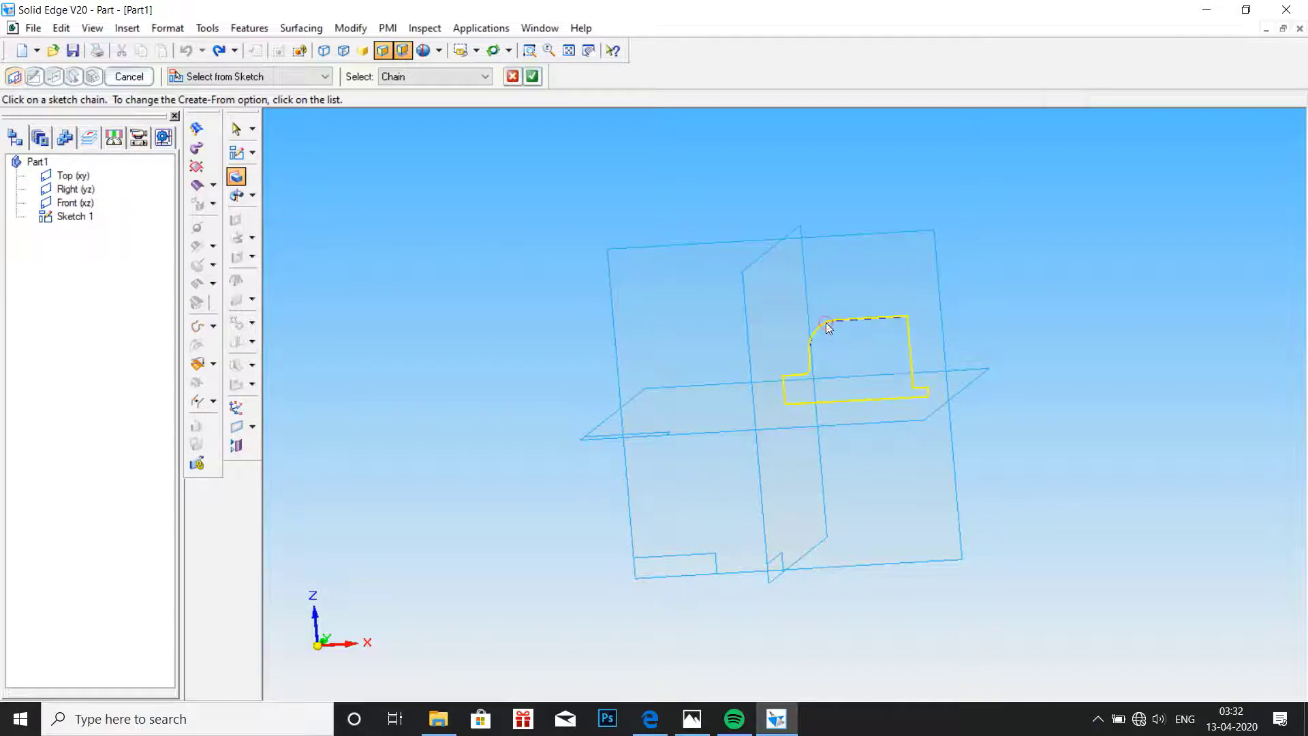
pyautogui.click(532, 76)
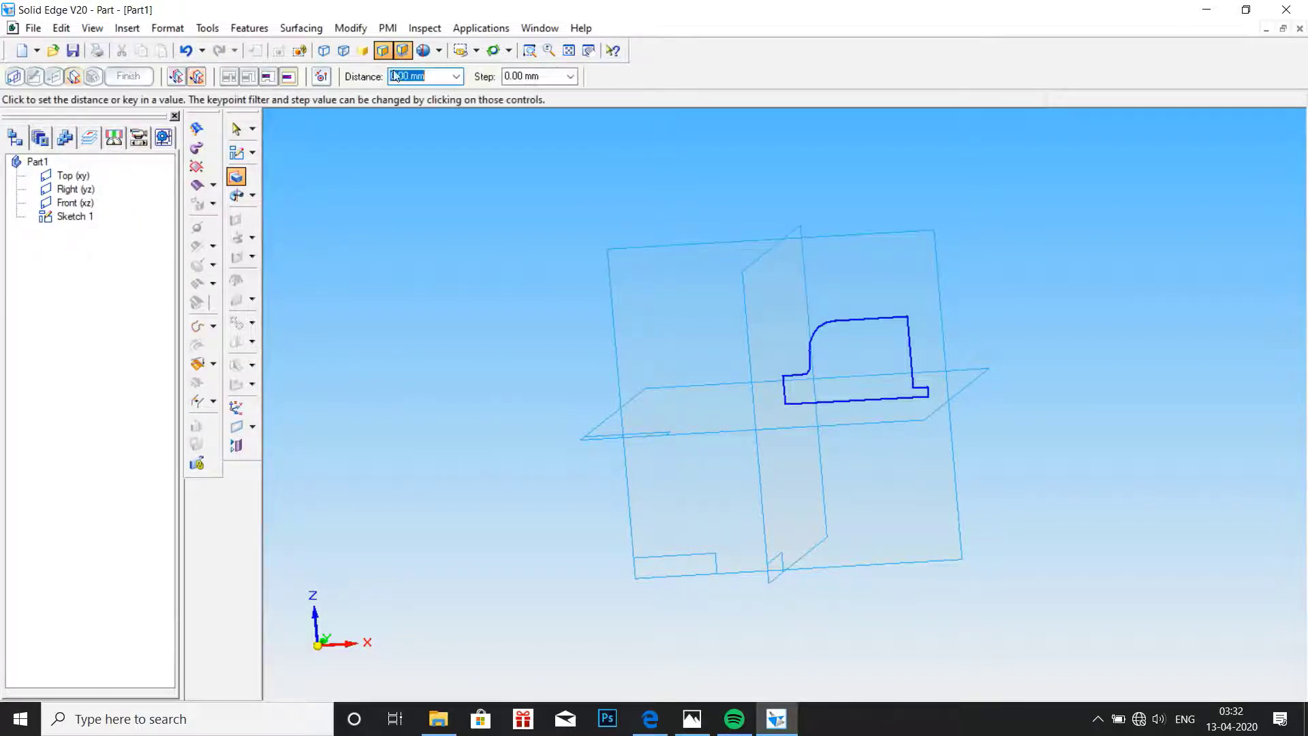
pyautogui.write('10')
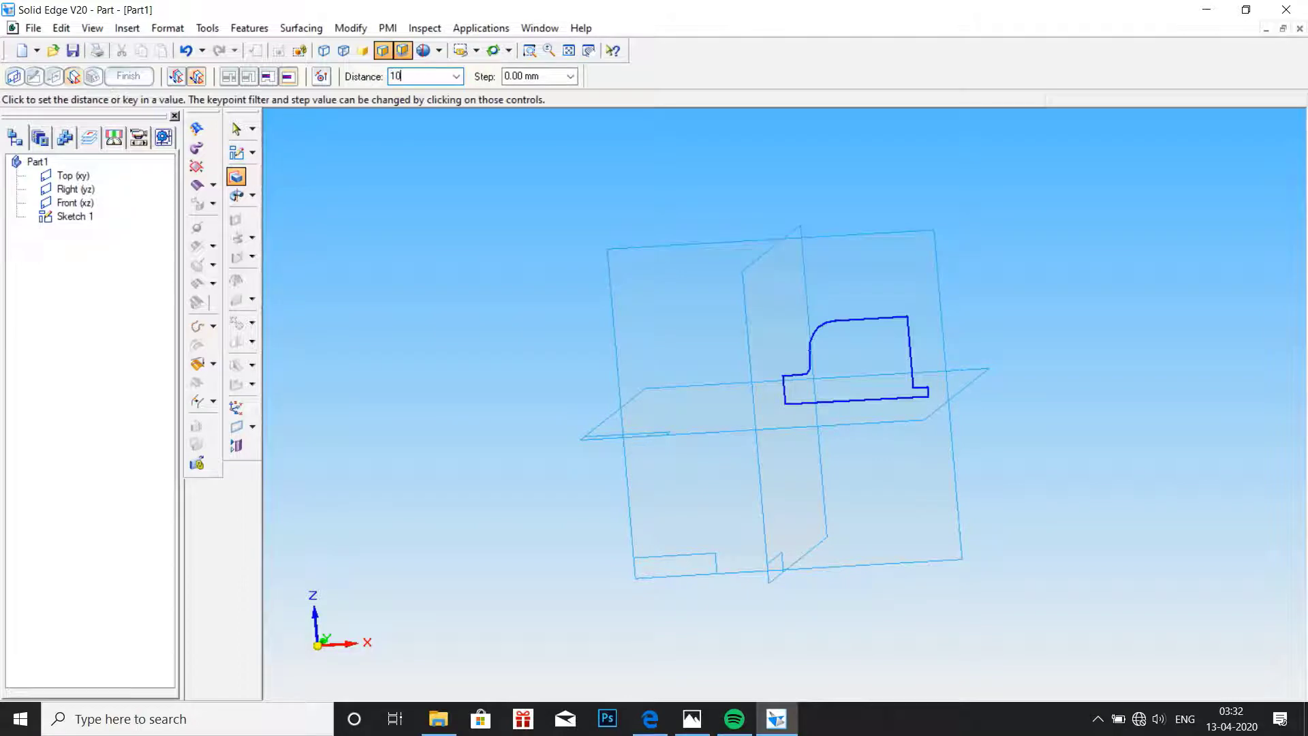
pyautogui.write('0')
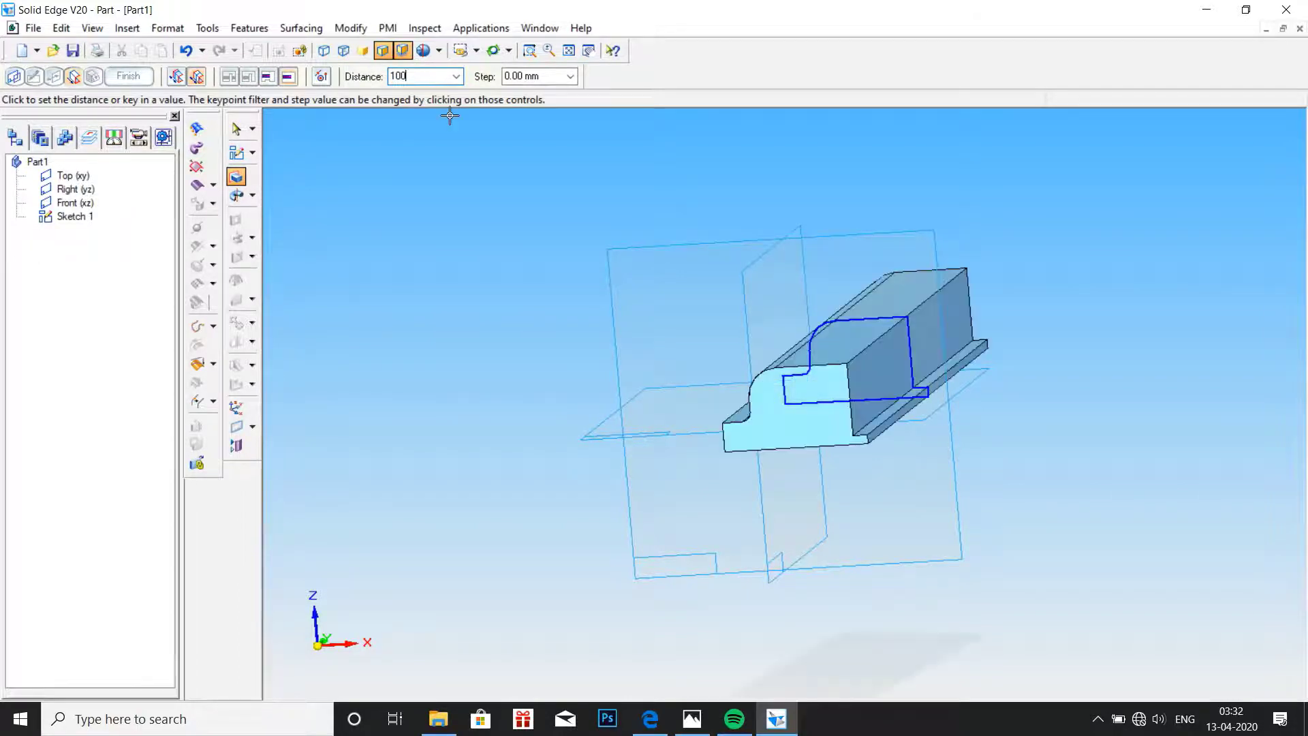
pyautogui.press('Return')
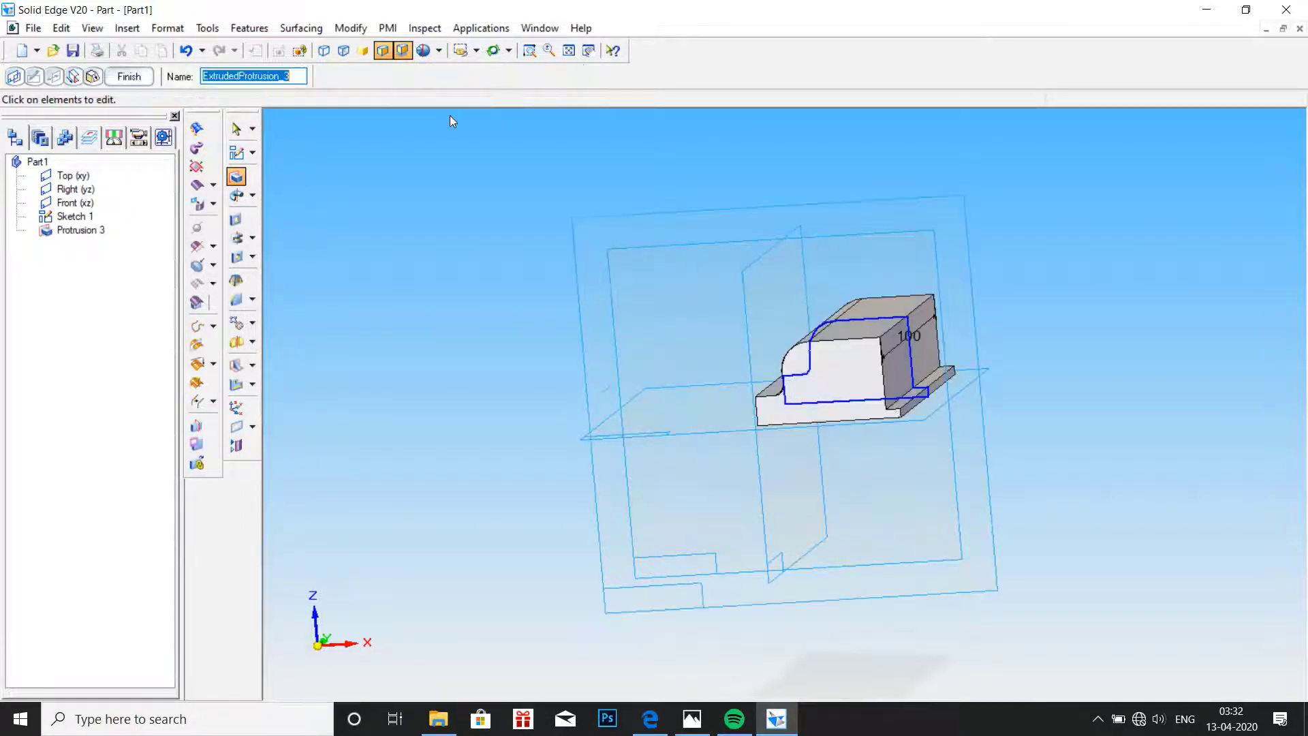
pyautogui.click(119, 77)
# Check the lower block on the detail drawing and start a sketch on the jaw body's flat bottom face.
pyautogui.moveTo(977, 363); pyautogui.dragTo(917, 255, button='middle')
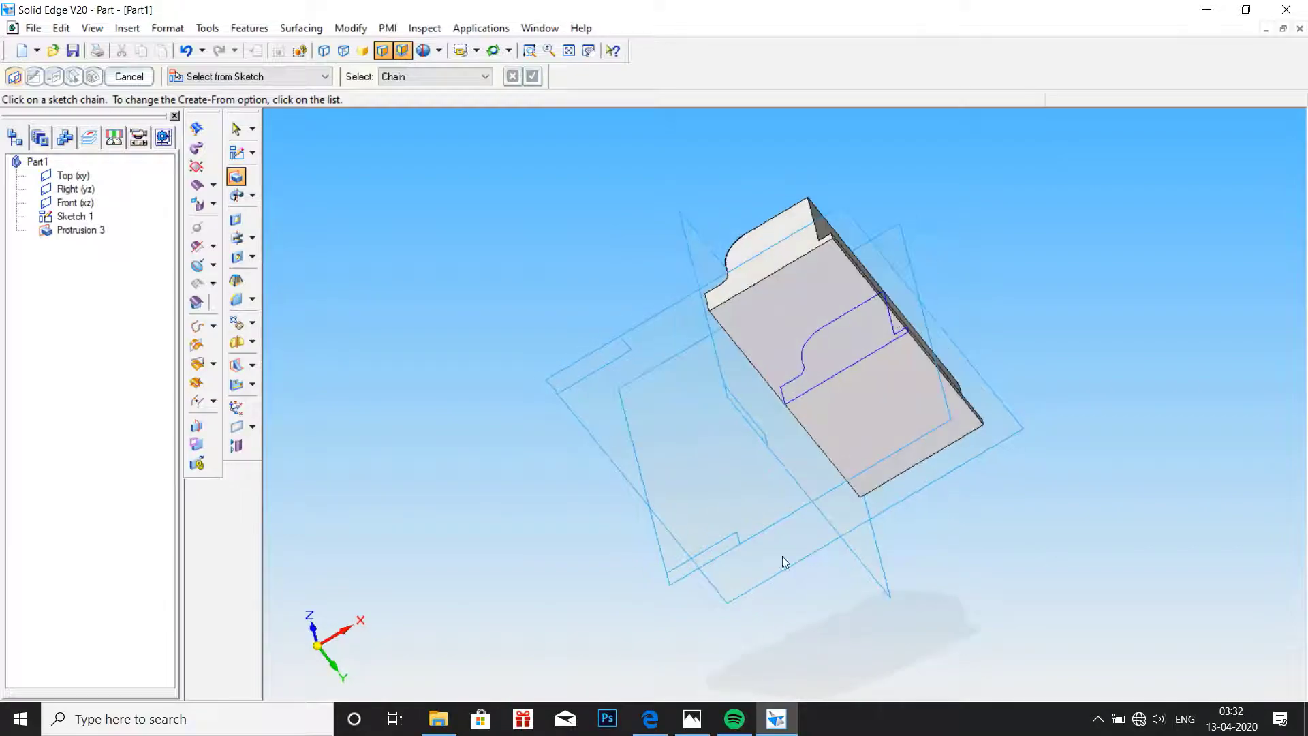
pyautogui.click(691, 718)
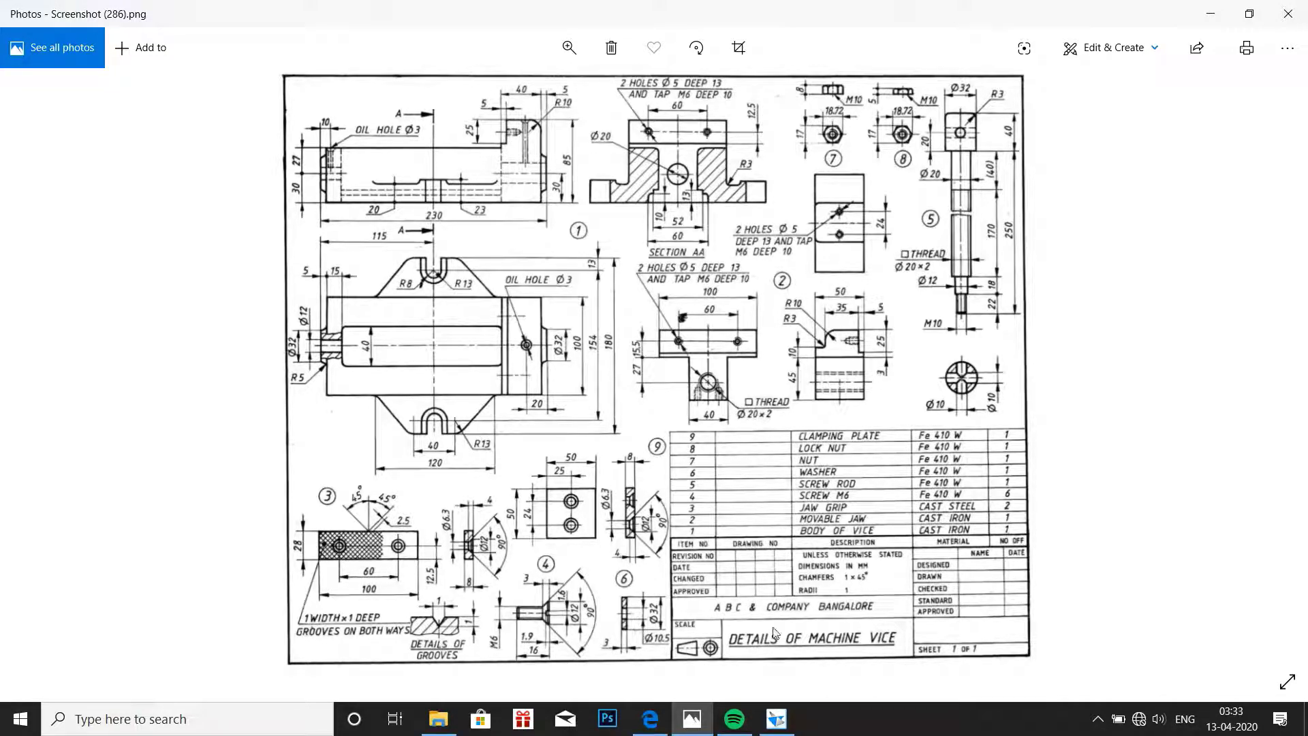
pyautogui.click(777, 719)
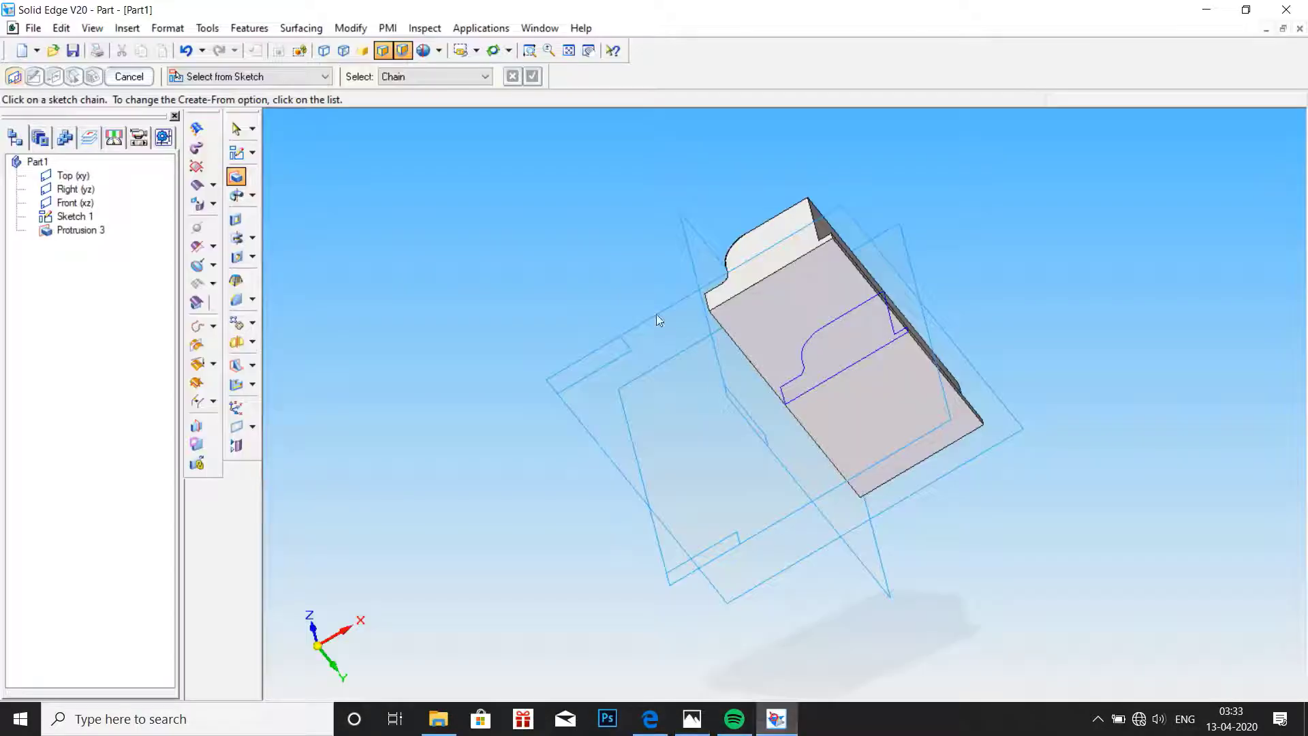
pyautogui.click(235, 154)
pyautogui.click(792, 330)
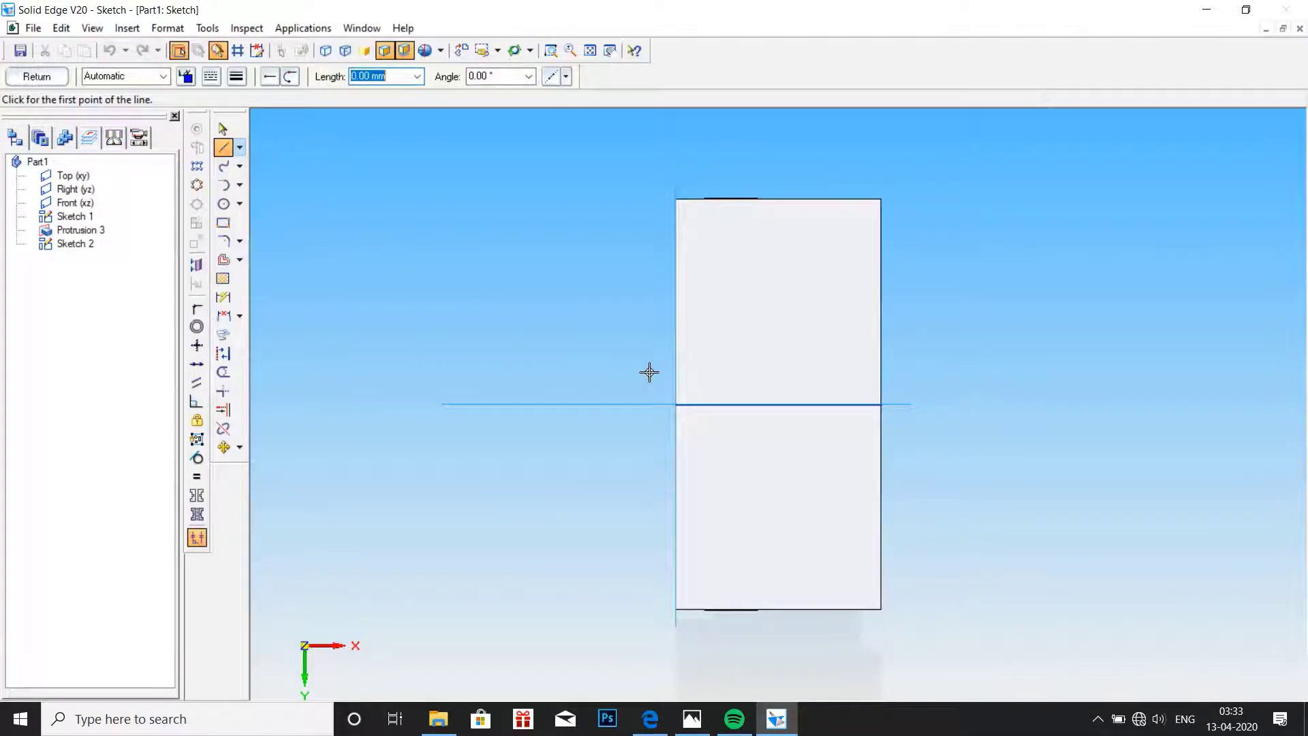
# Draw a closed four-line rectangle across the full depth of the bottom face, enclosing the middle line.
pyautogui.click(677, 355)
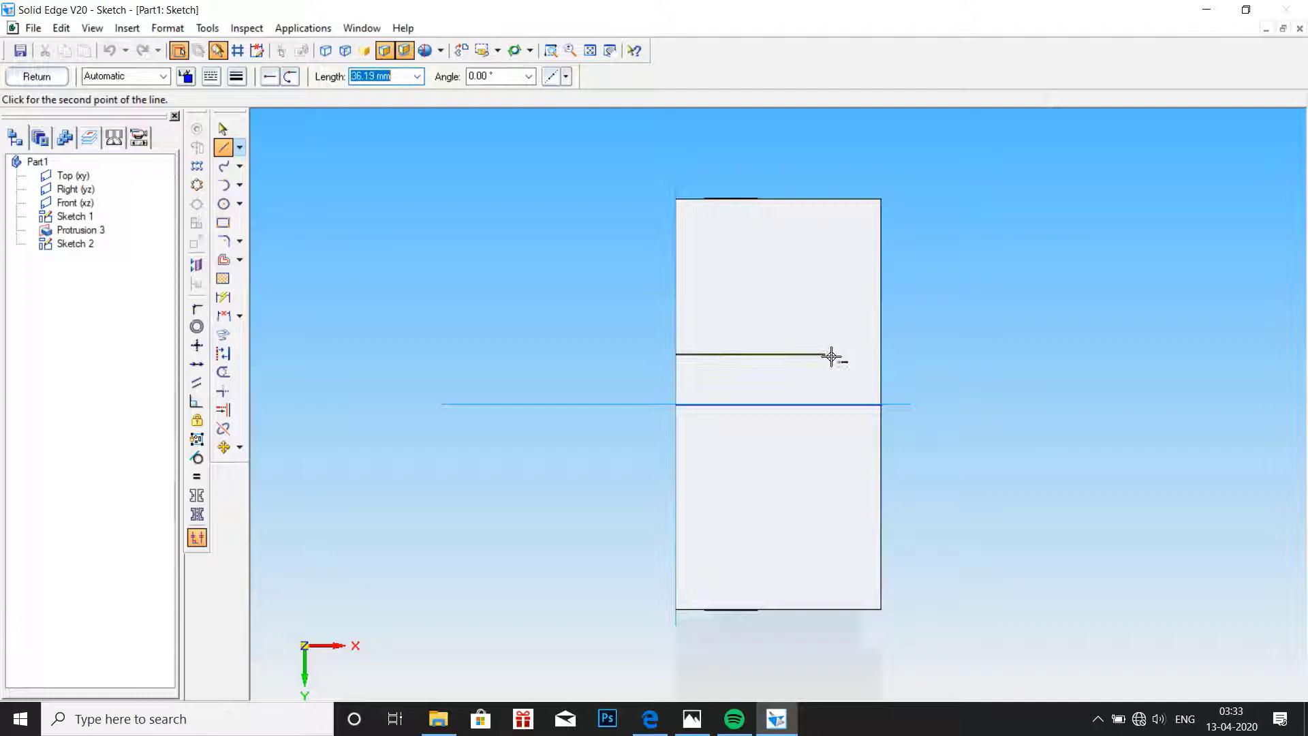
pyautogui.click(882, 354)
pyautogui.press('Escape')
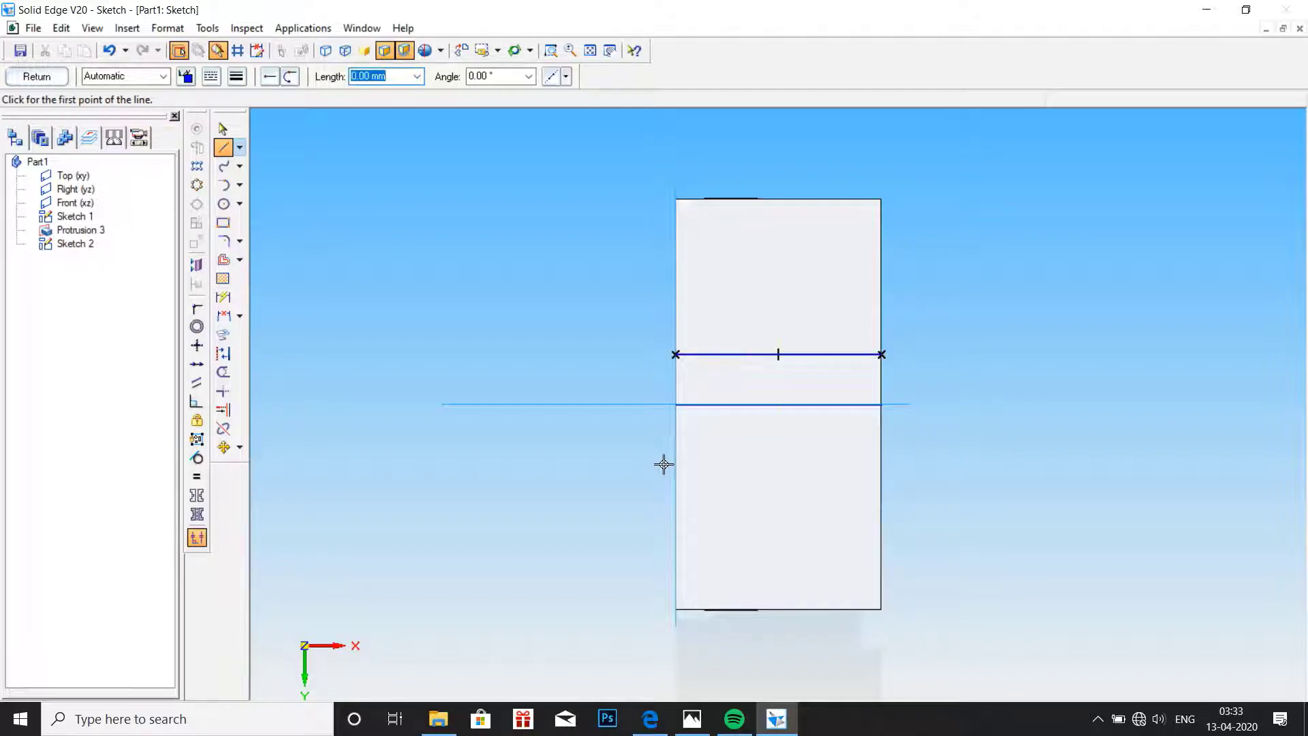
pyautogui.click(883, 354)
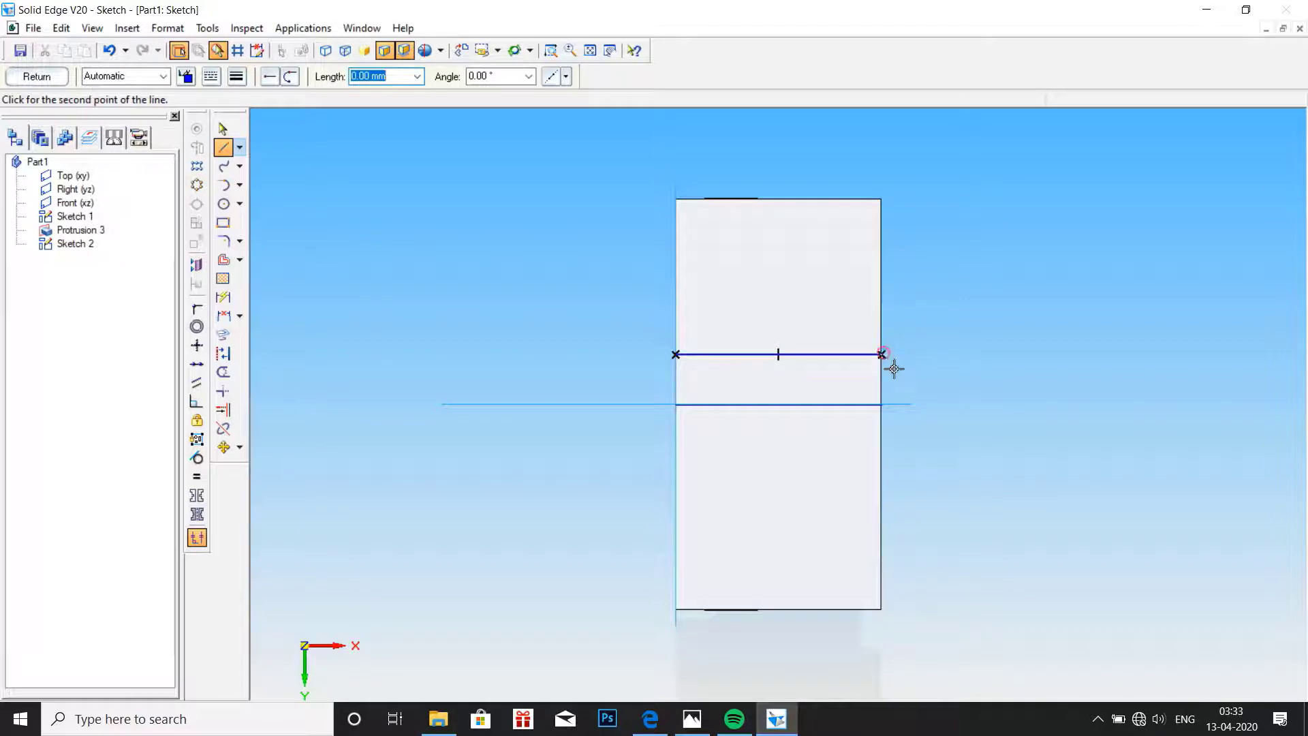
pyautogui.click(883, 468)
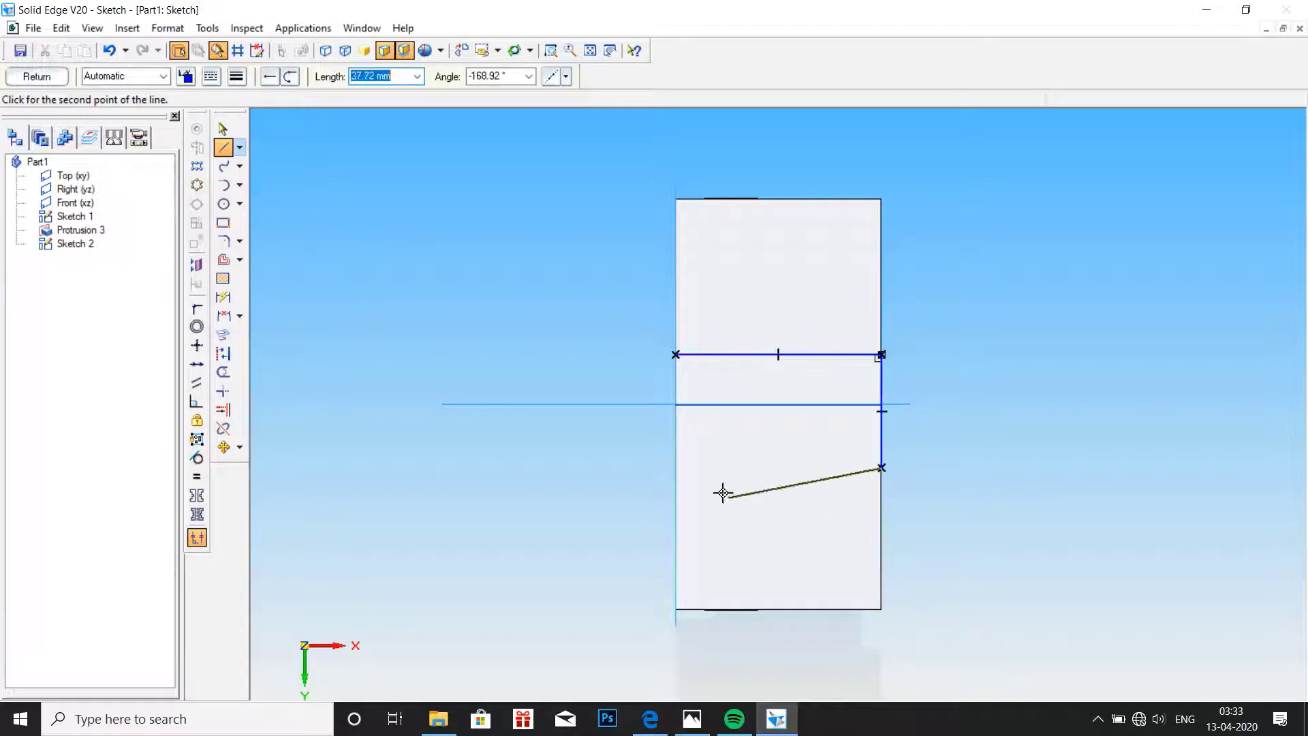
pyautogui.click(677, 467)
pyautogui.click(675, 354)
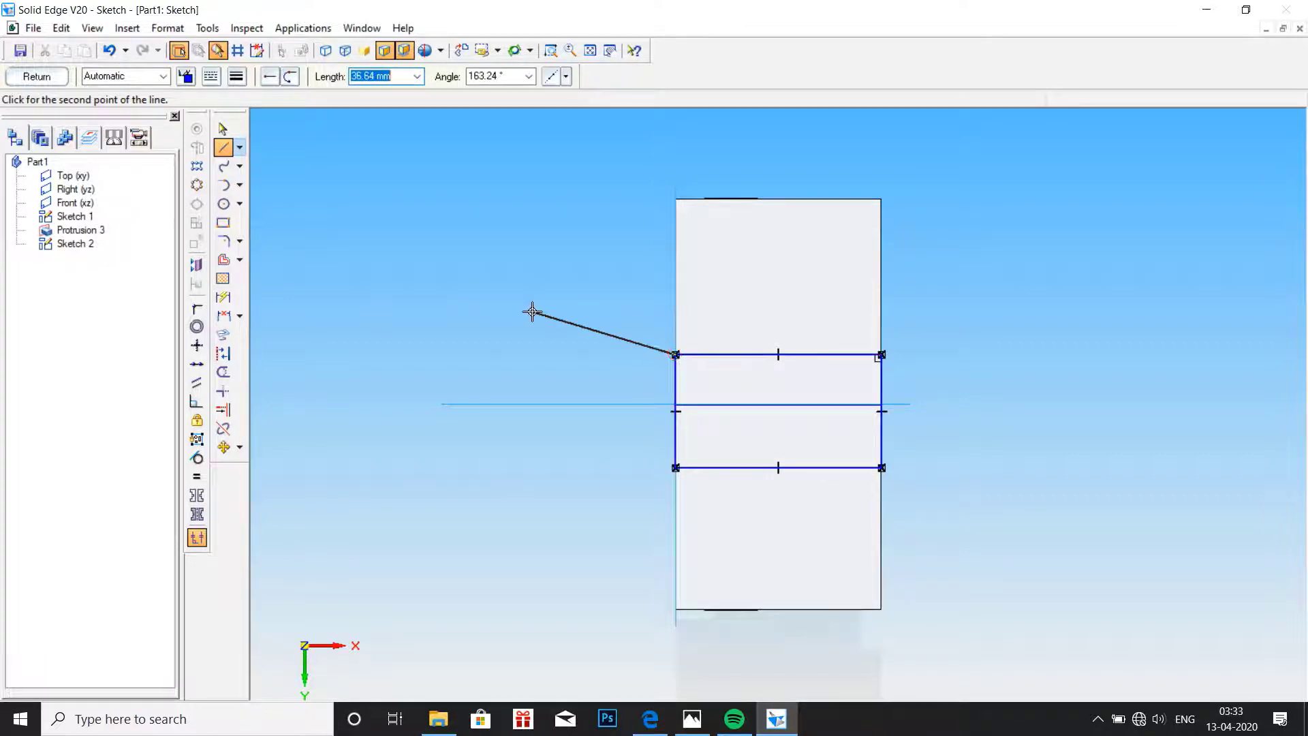
pyautogui.rightClick(532, 310)
# Make the rectangle's two long edges symmetric about the middle line of the bottom face.
pyautogui.click(197, 496)
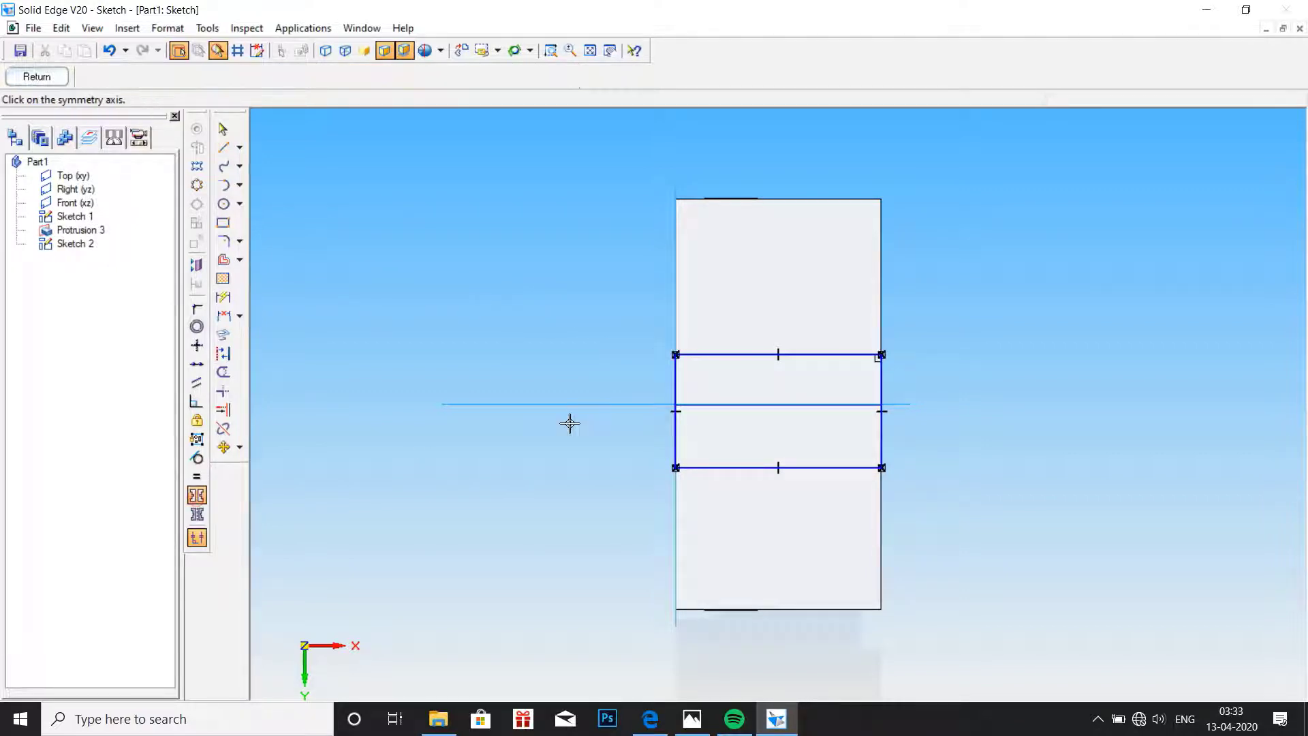
pyautogui.click(731, 405)
pyautogui.click(731, 354)
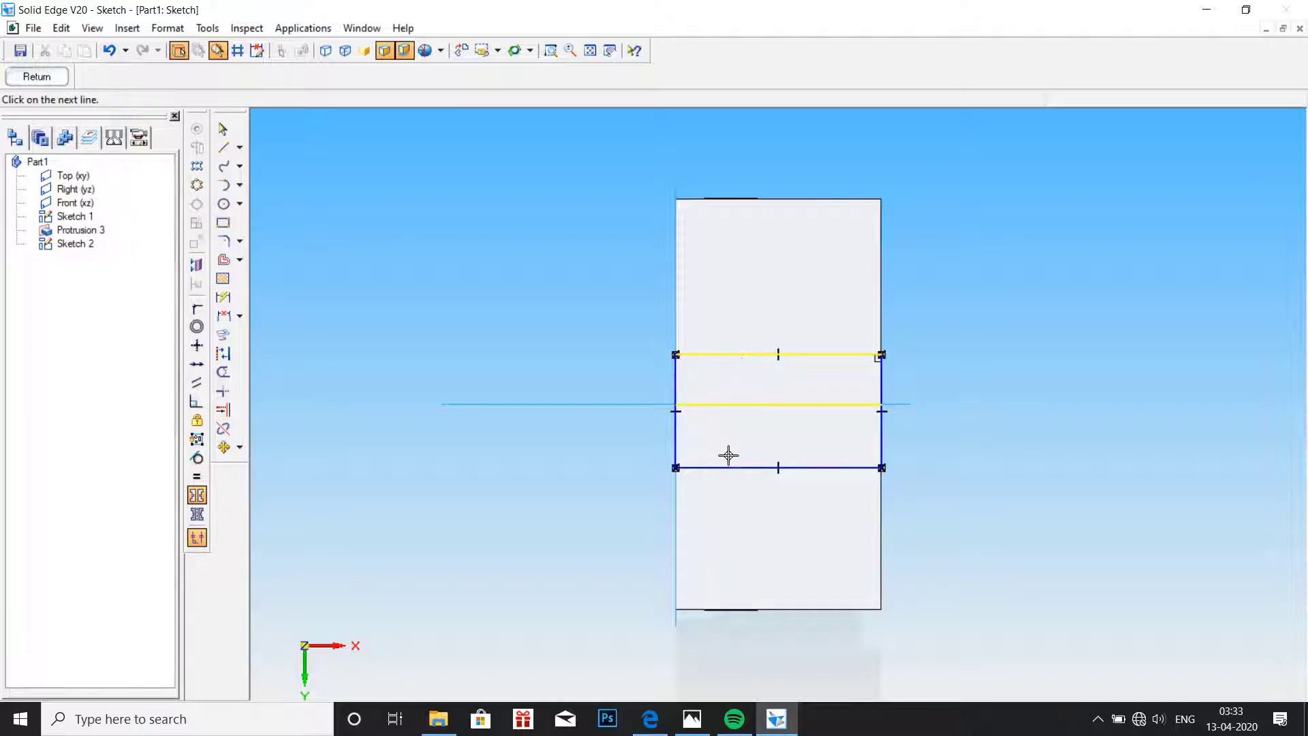
pyautogui.click(727, 468)
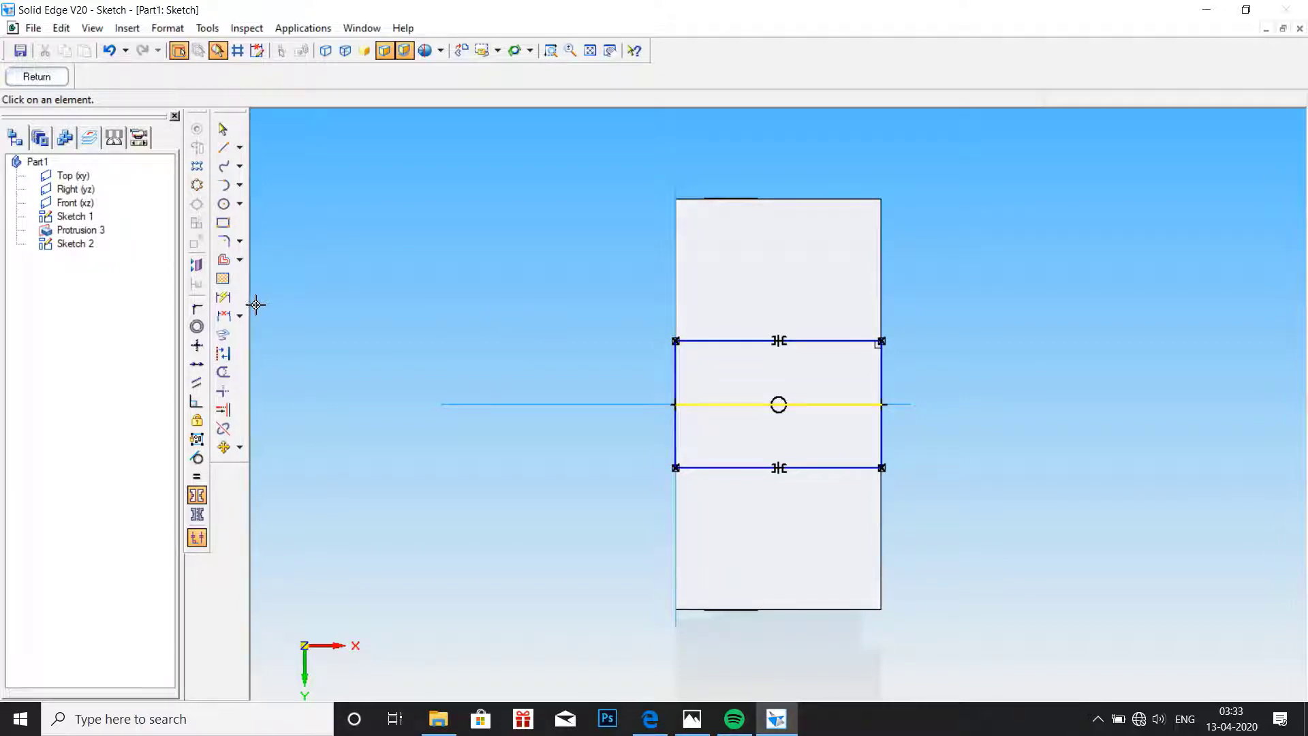
# Dimension the rectangle's short edge to 40 mm and exit the sketch.
pyautogui.click(222, 297)
pyautogui.click(675, 388)
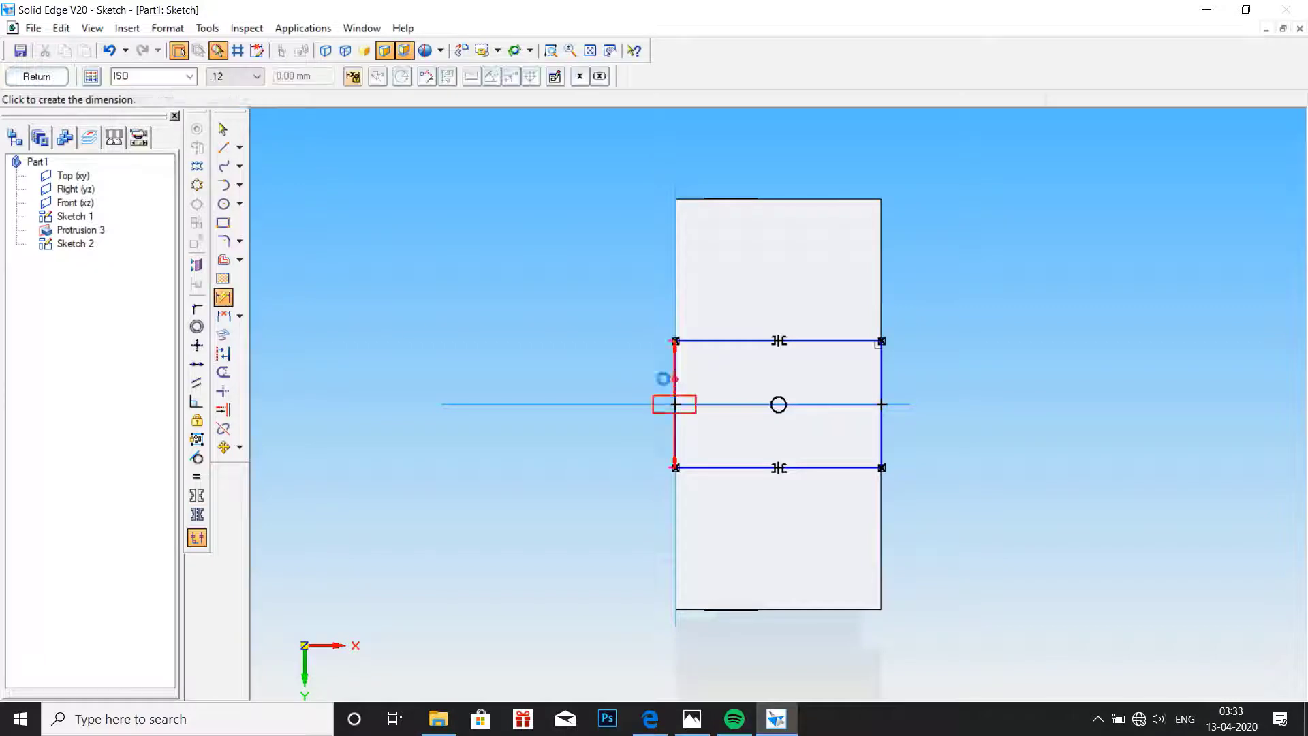
pyautogui.click(609, 379)
pyautogui.write('40')
pyautogui.press('Return')
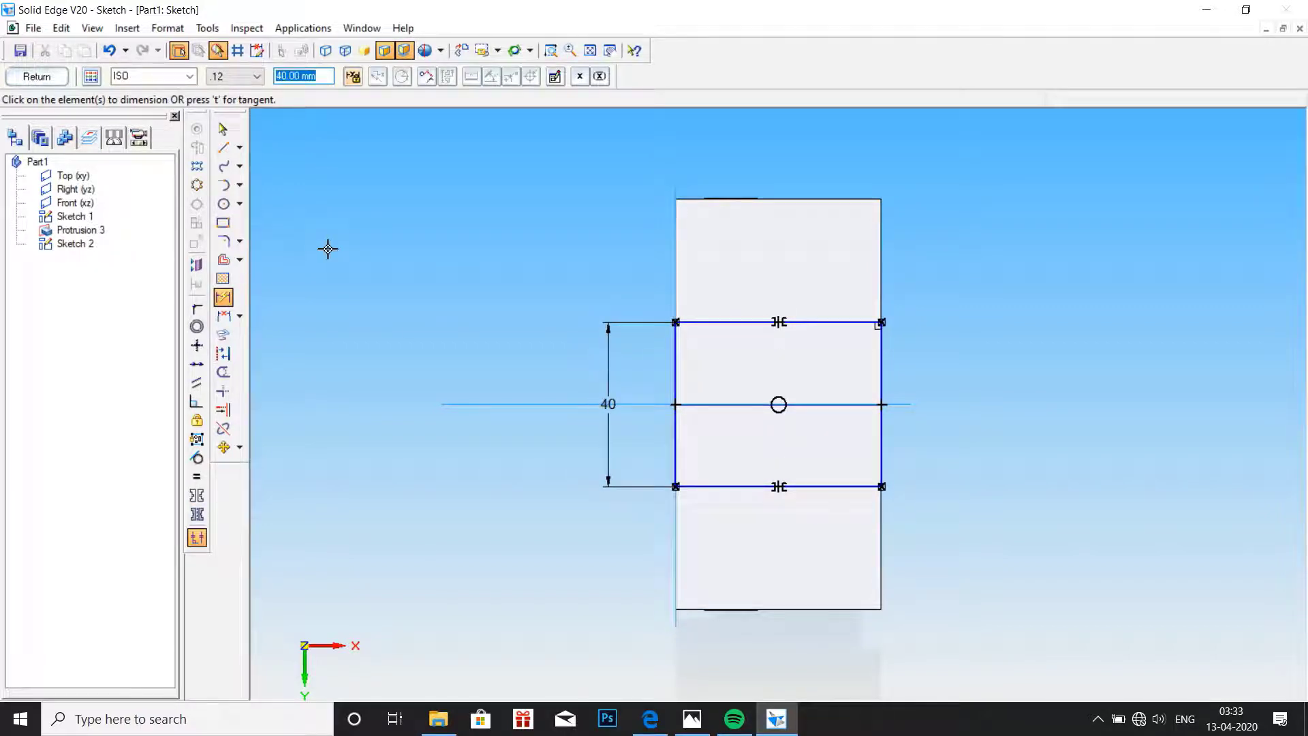
pyautogui.click(36, 78)
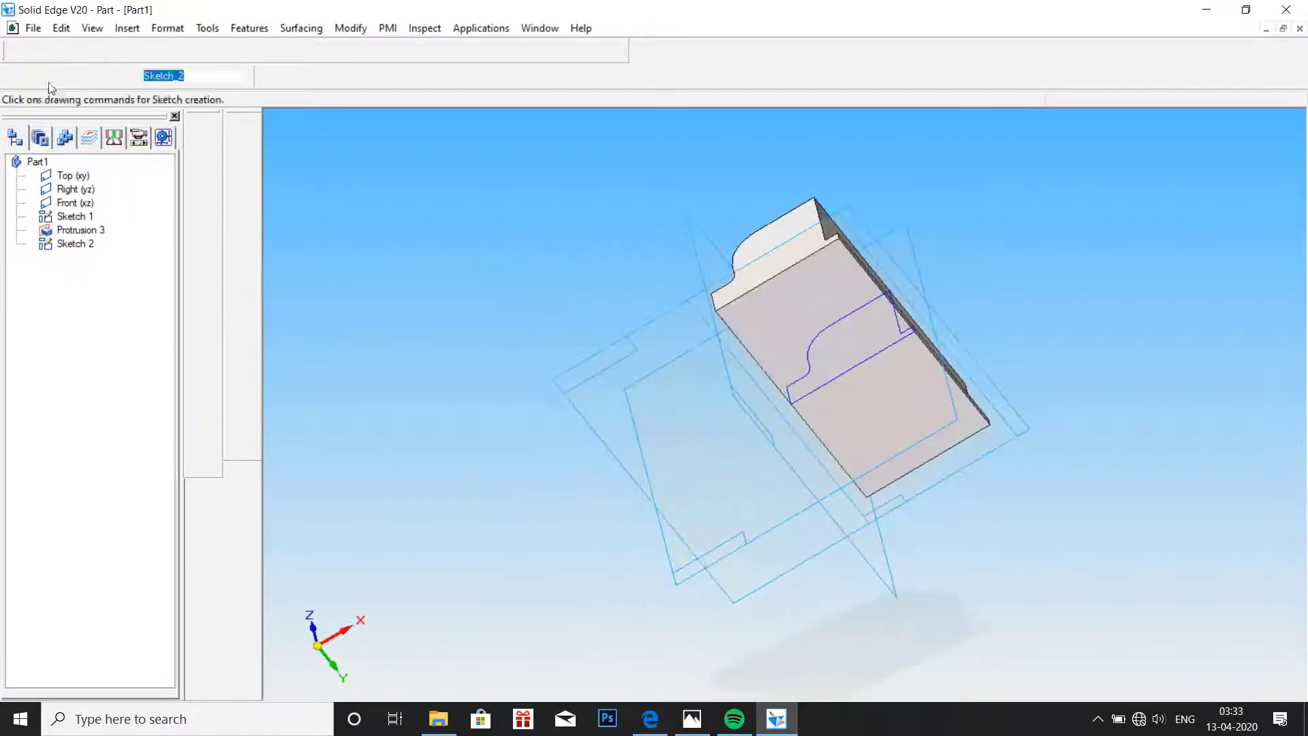
# Extrude the rectangle 45 mm downward from the bottom face to form the jaw's lower block.
pyautogui.click(236, 176)
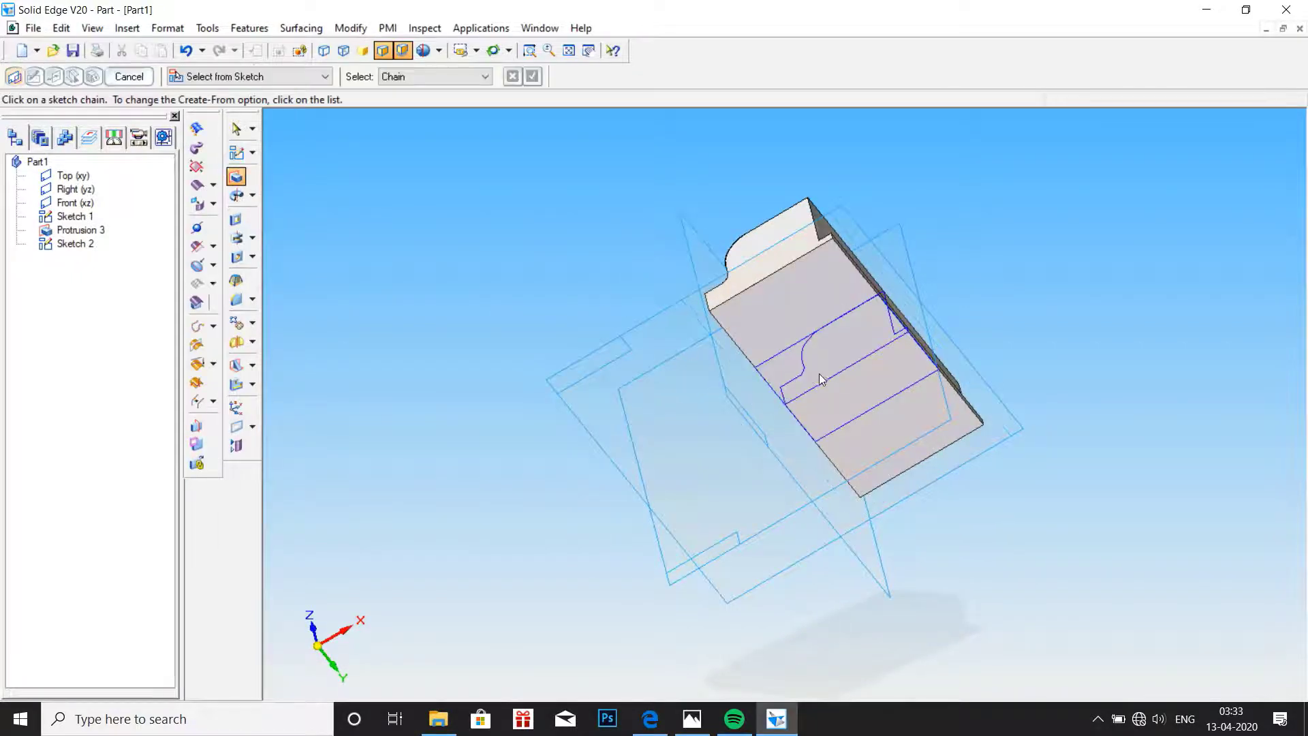
pyautogui.click(788, 350)
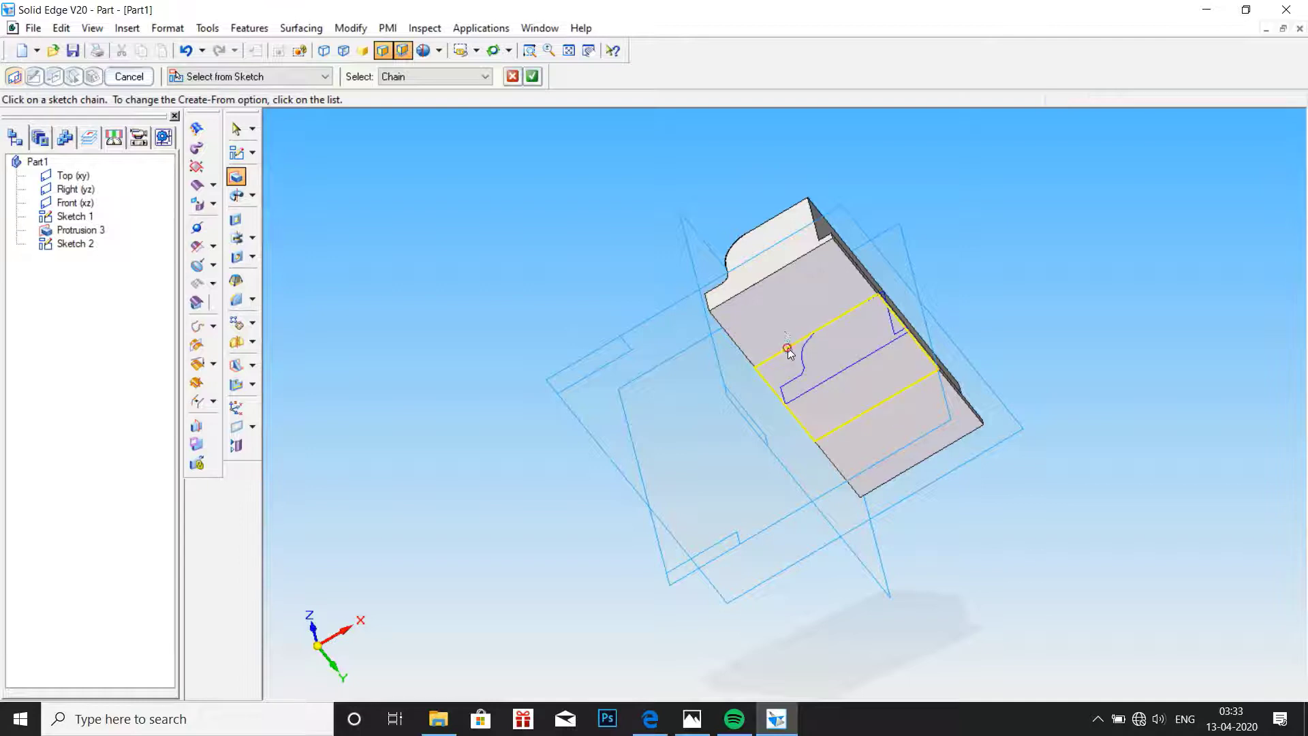
pyautogui.click(532, 77)
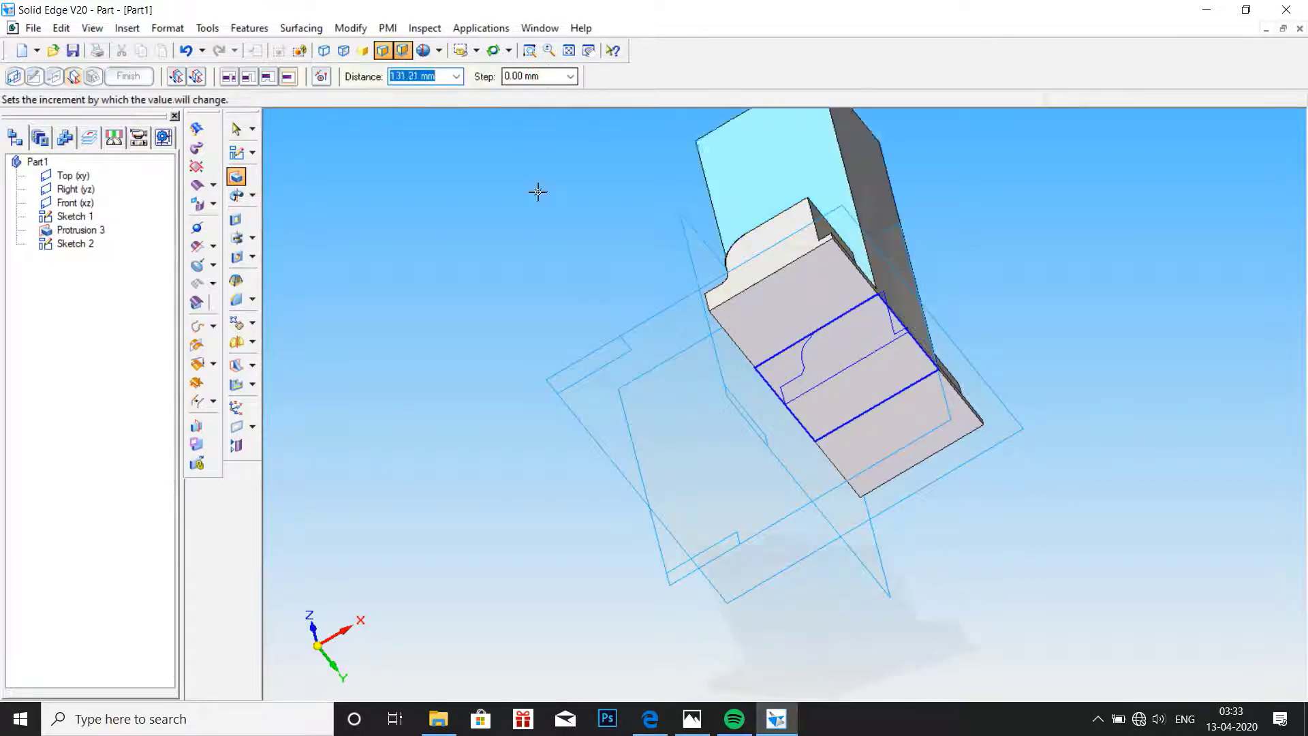
pyautogui.write('45')
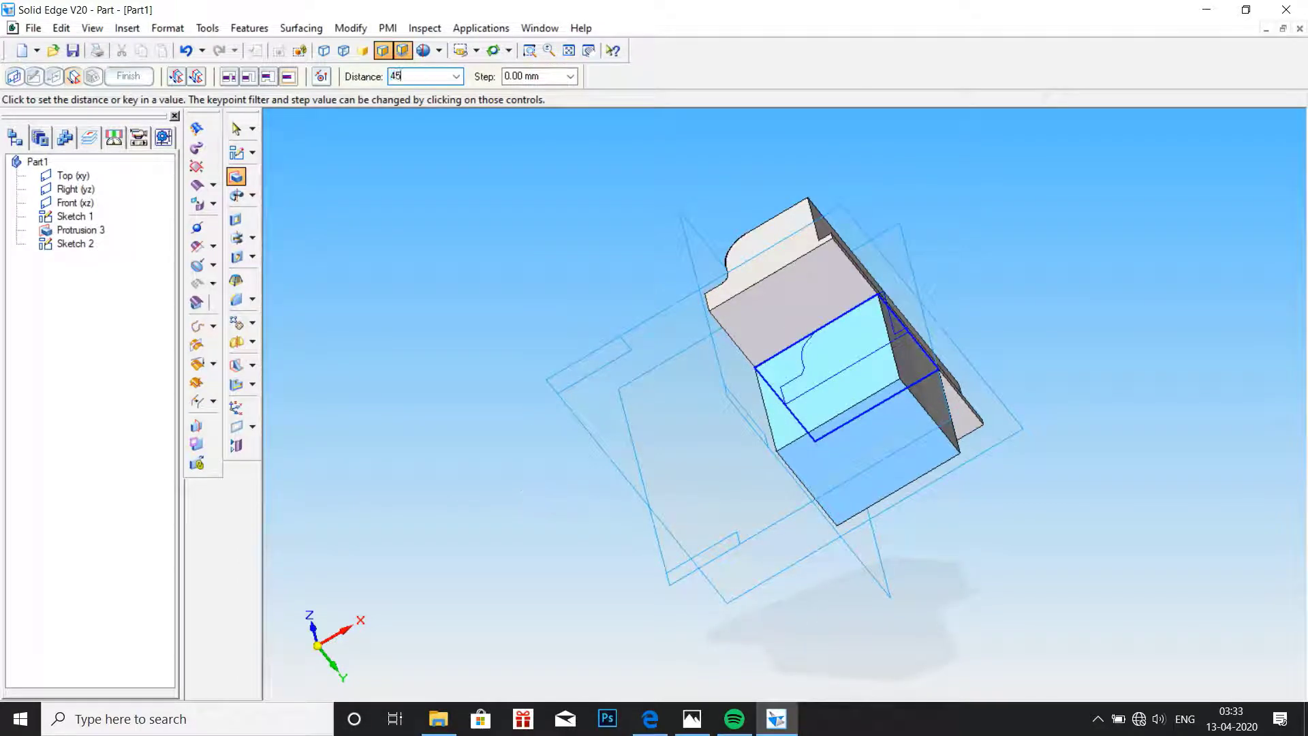
pyautogui.press('Return')
pyautogui.click(492, 529)
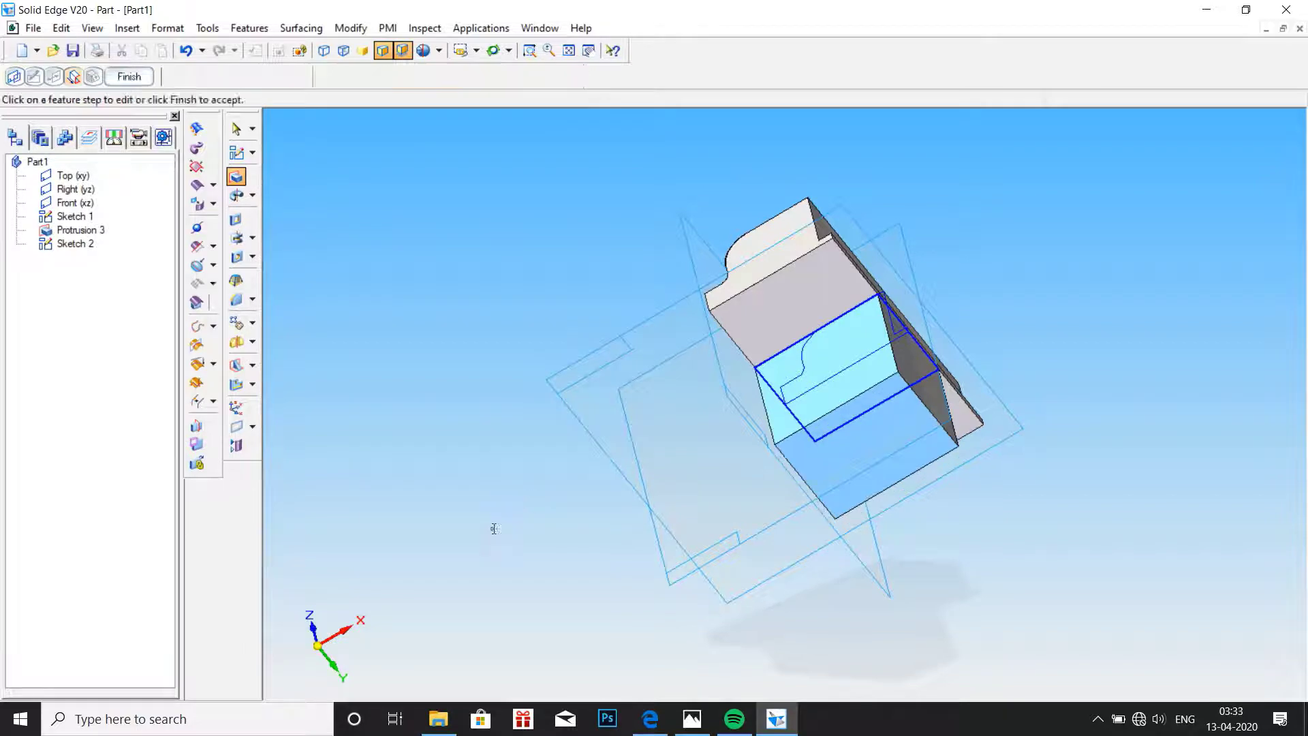
pyautogui.moveTo(539, 382); pyautogui.dragTo(529, 489, button='middle')
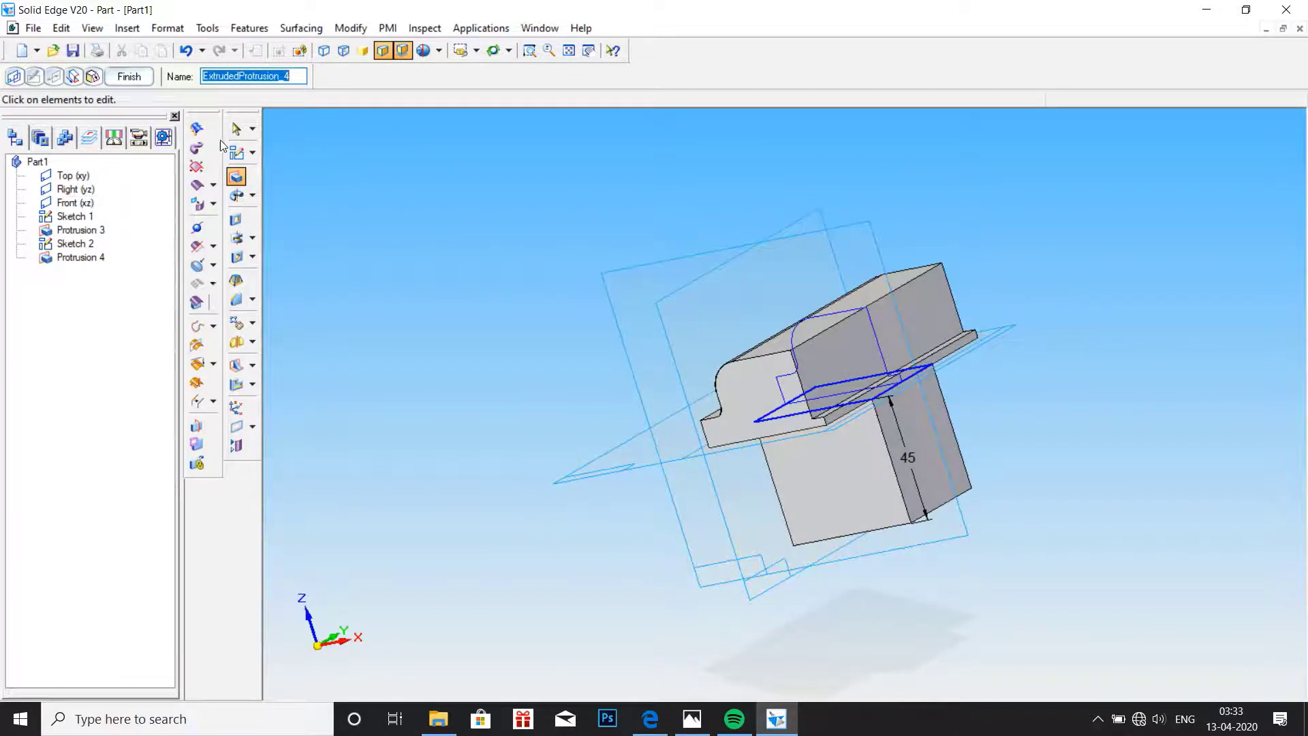
pyautogui.click(236, 129)
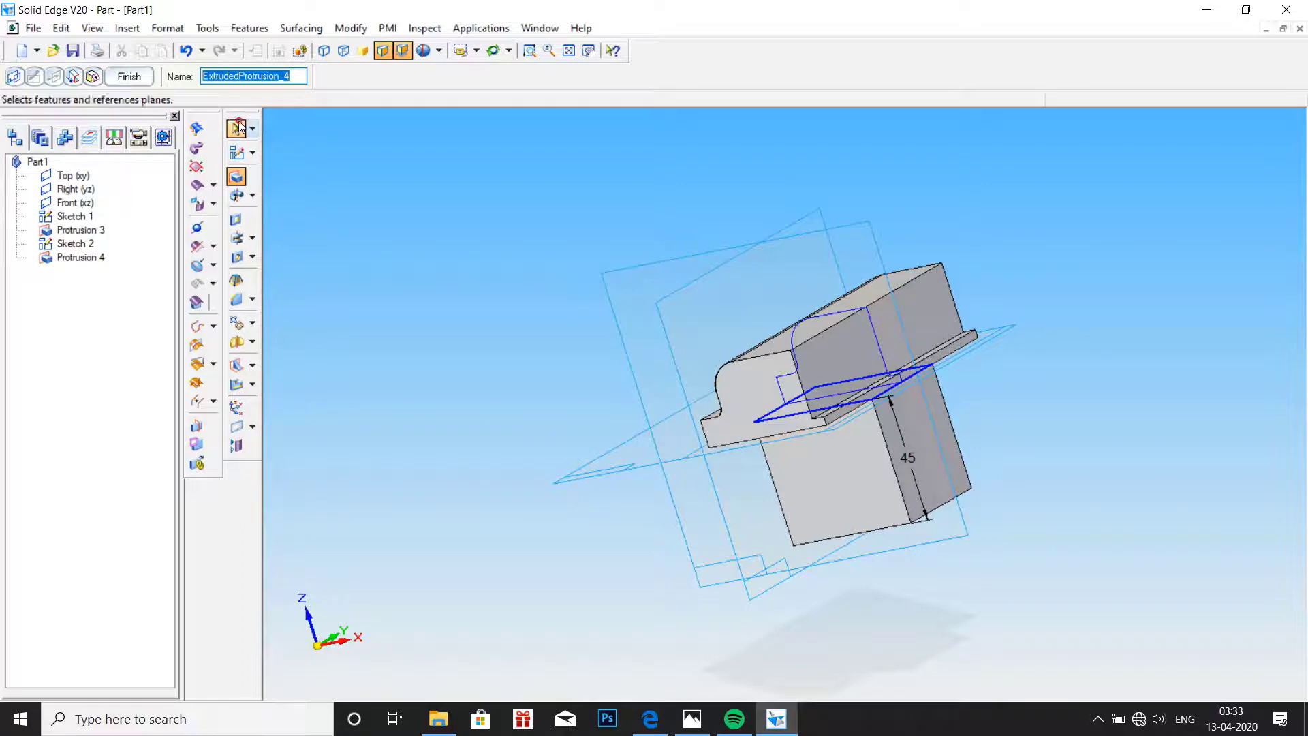
# Hide the lower block's rectangle sketch and the upper body's profile sketch.
pyautogui.rightClick(71, 244)
pyautogui.click(124, 466)
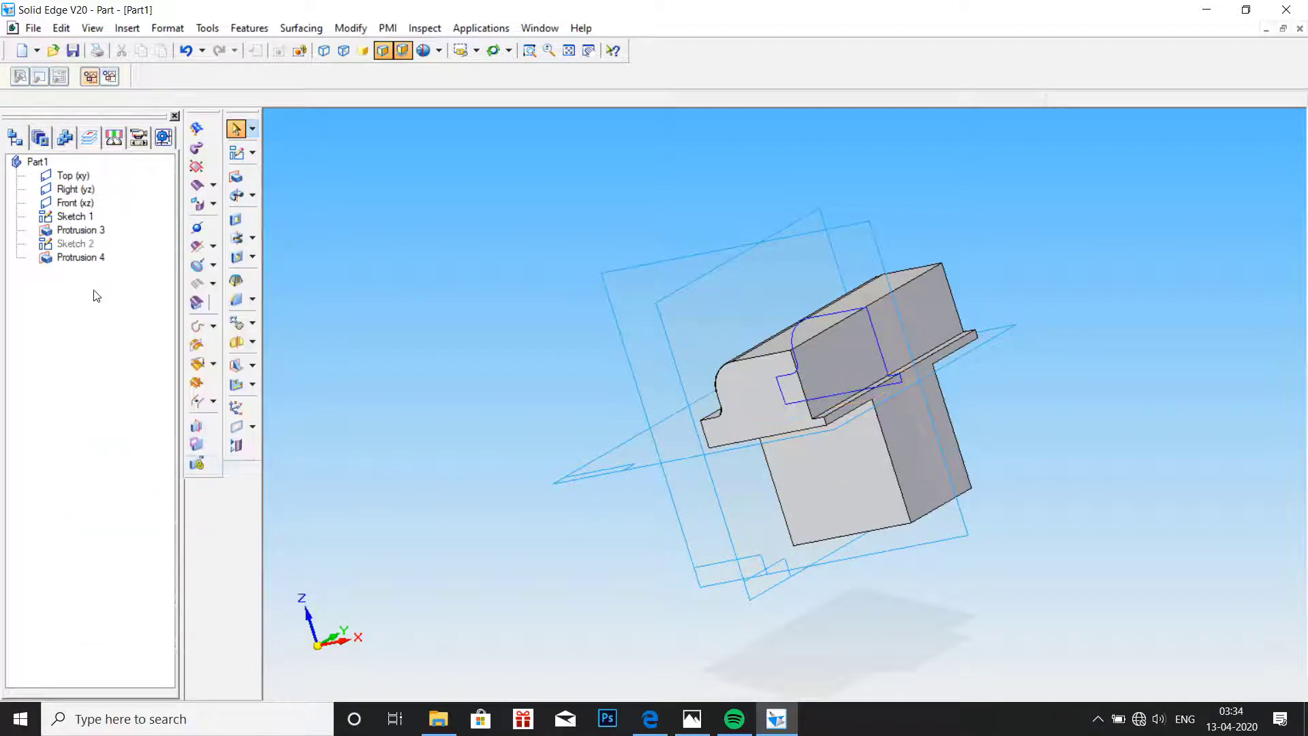
pyautogui.rightClick(74, 217)
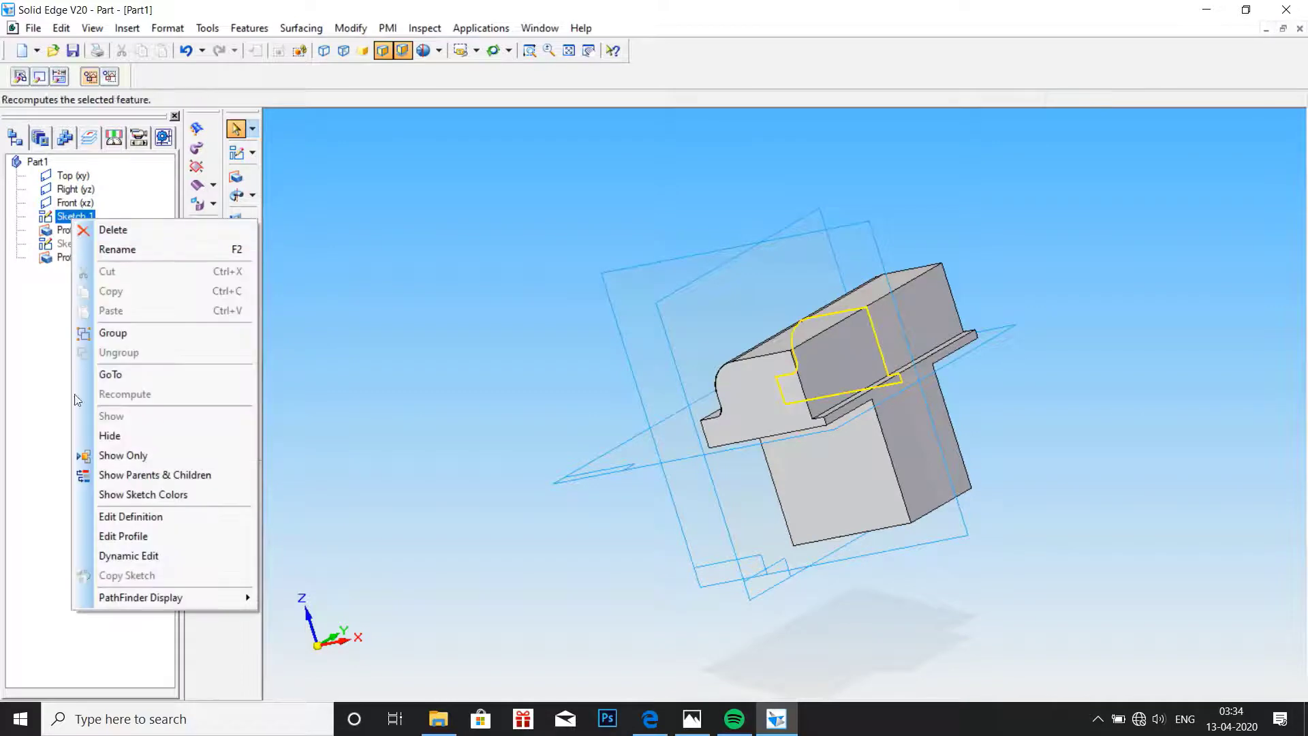
pyautogui.click(109, 438)
pyautogui.moveTo(963, 352); pyautogui.dragTo(1008, 409, button='middle')
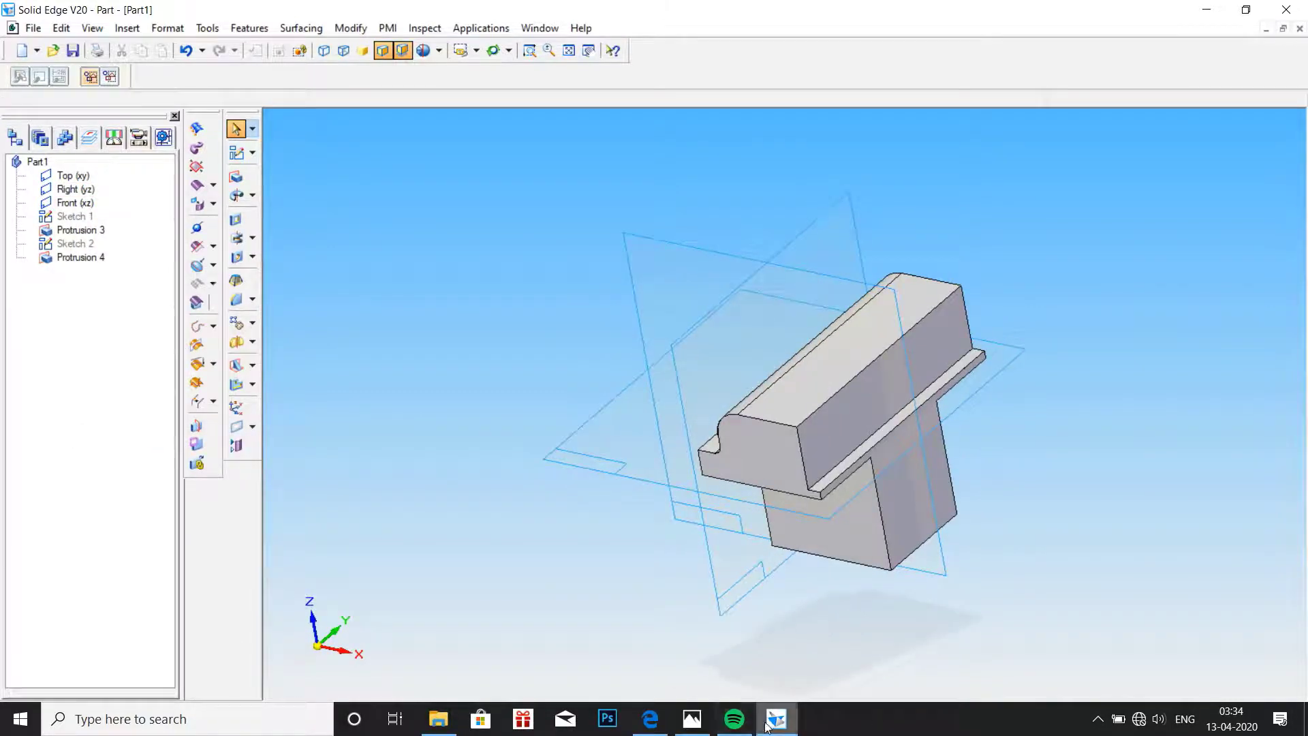
# Start a hole on the lower block's end face below the jaw's gripping side, with type Threaded and a 20 mm diameter.
pyautogui.click(694, 725)
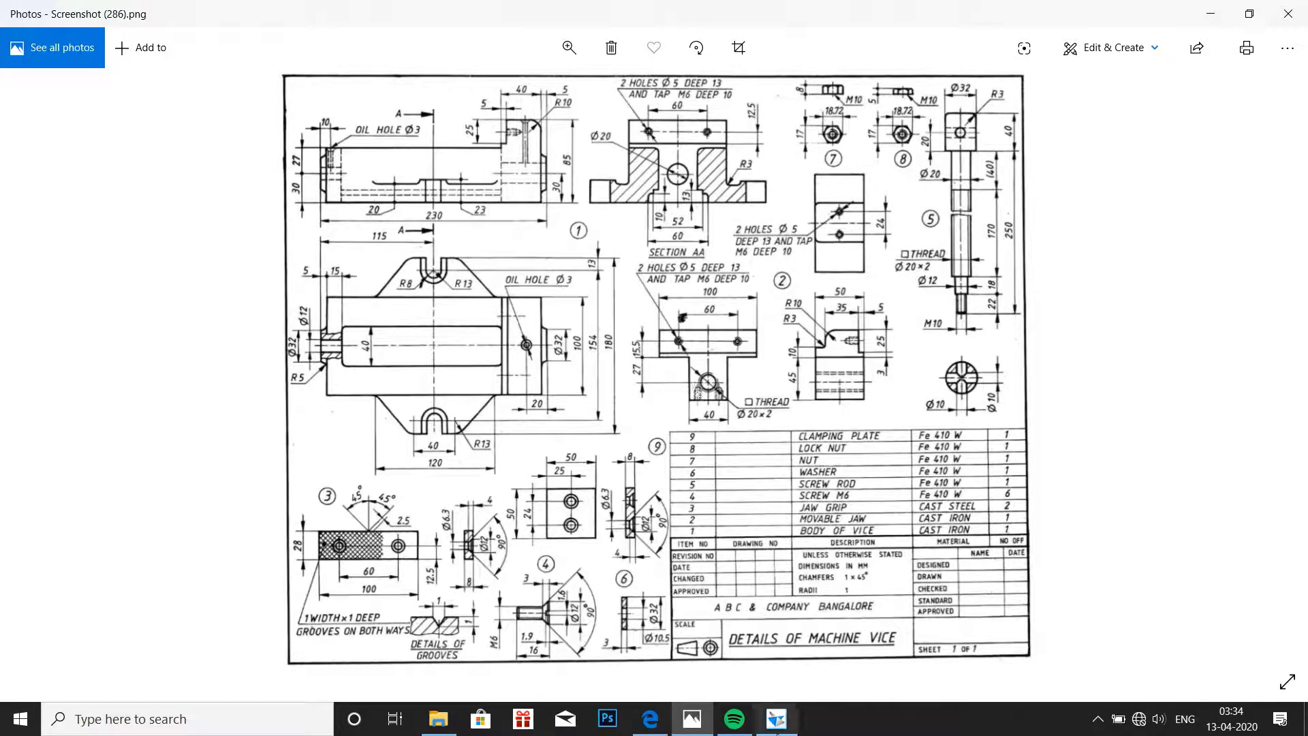
pyautogui.click(777, 719)
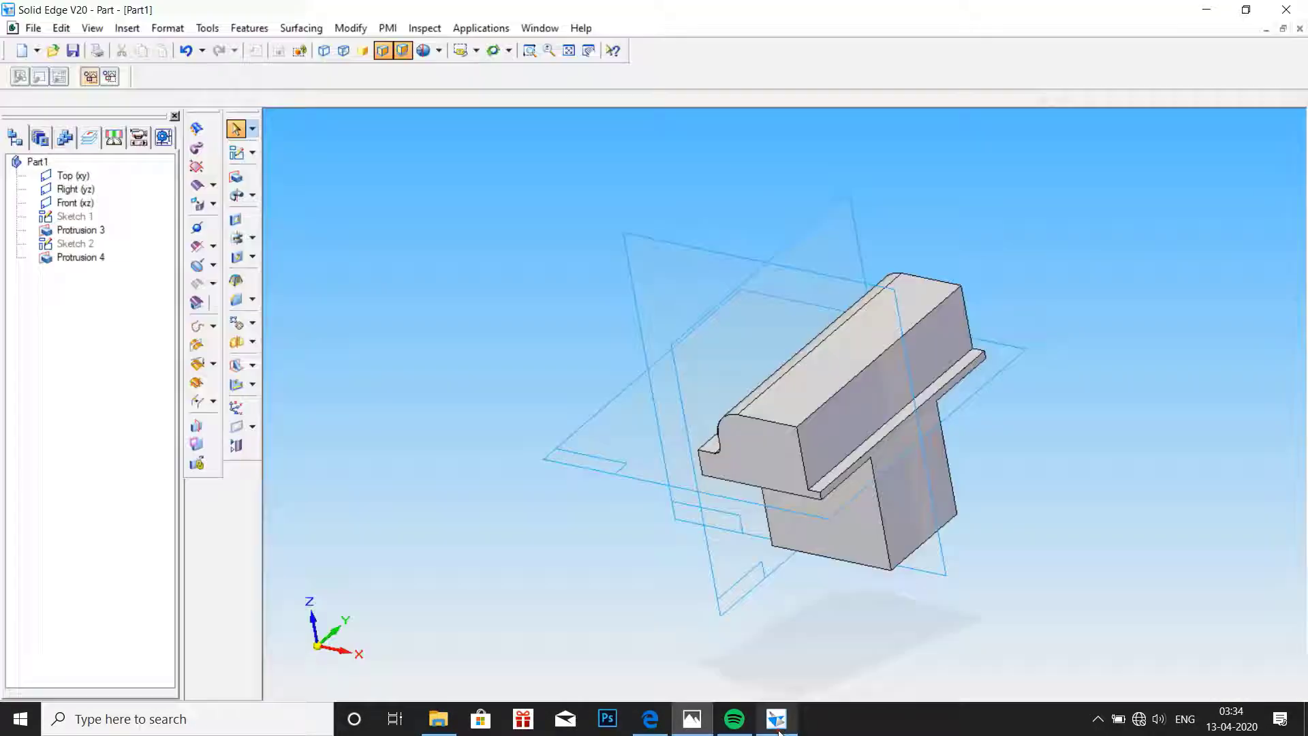
pyautogui.click(236, 257)
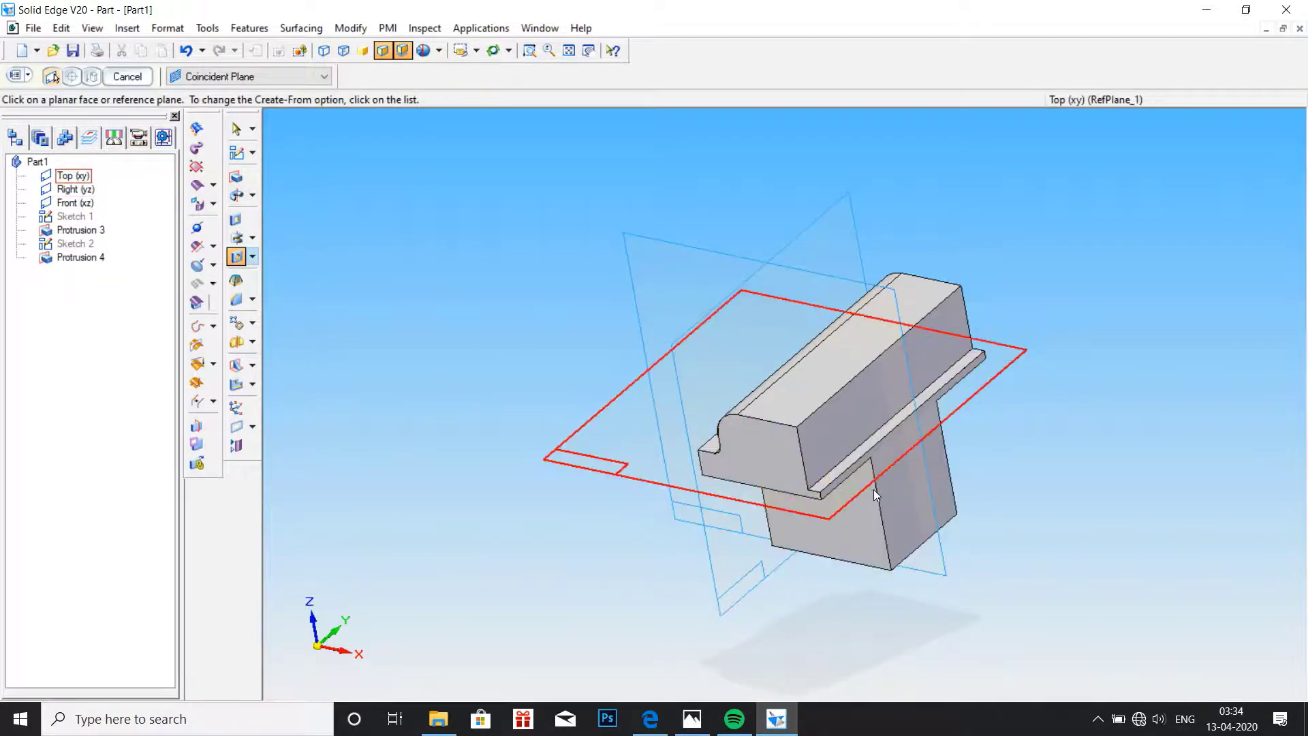
pyautogui.click(897, 498)
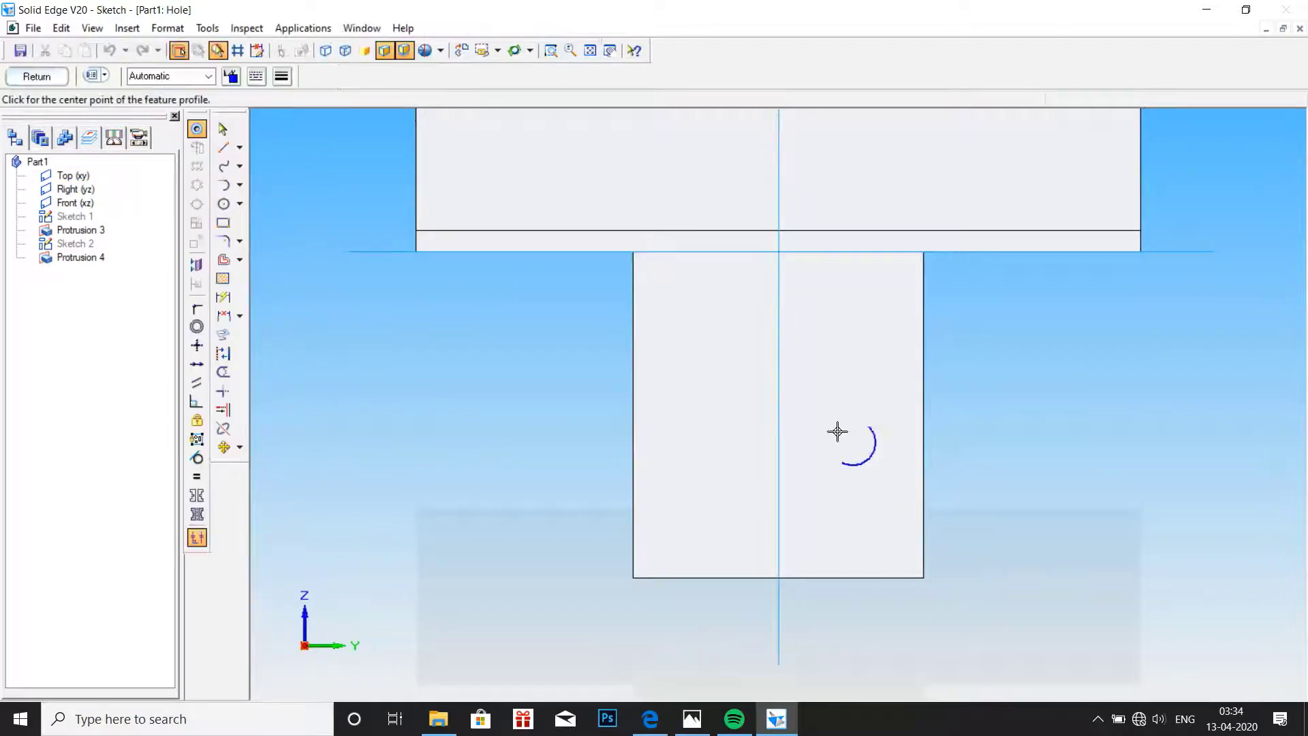
pyautogui.click(101, 77)
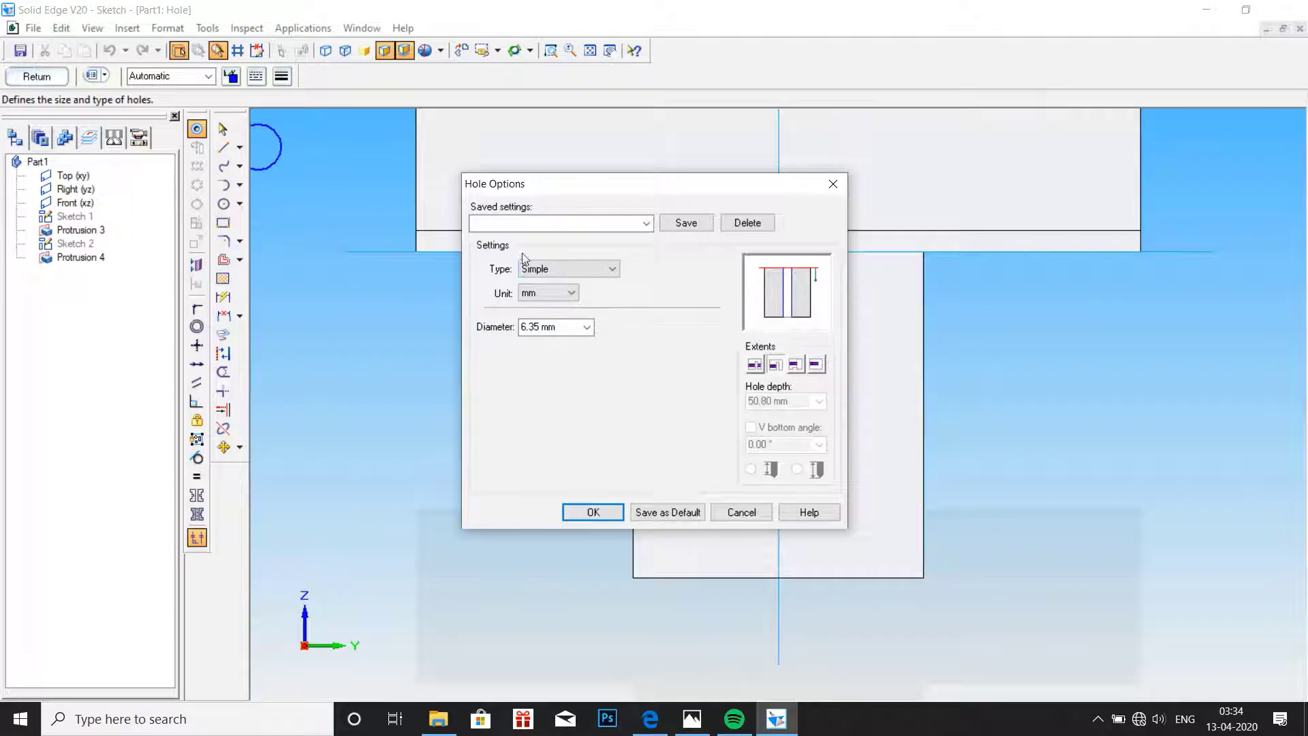
pyautogui.click(581, 279)
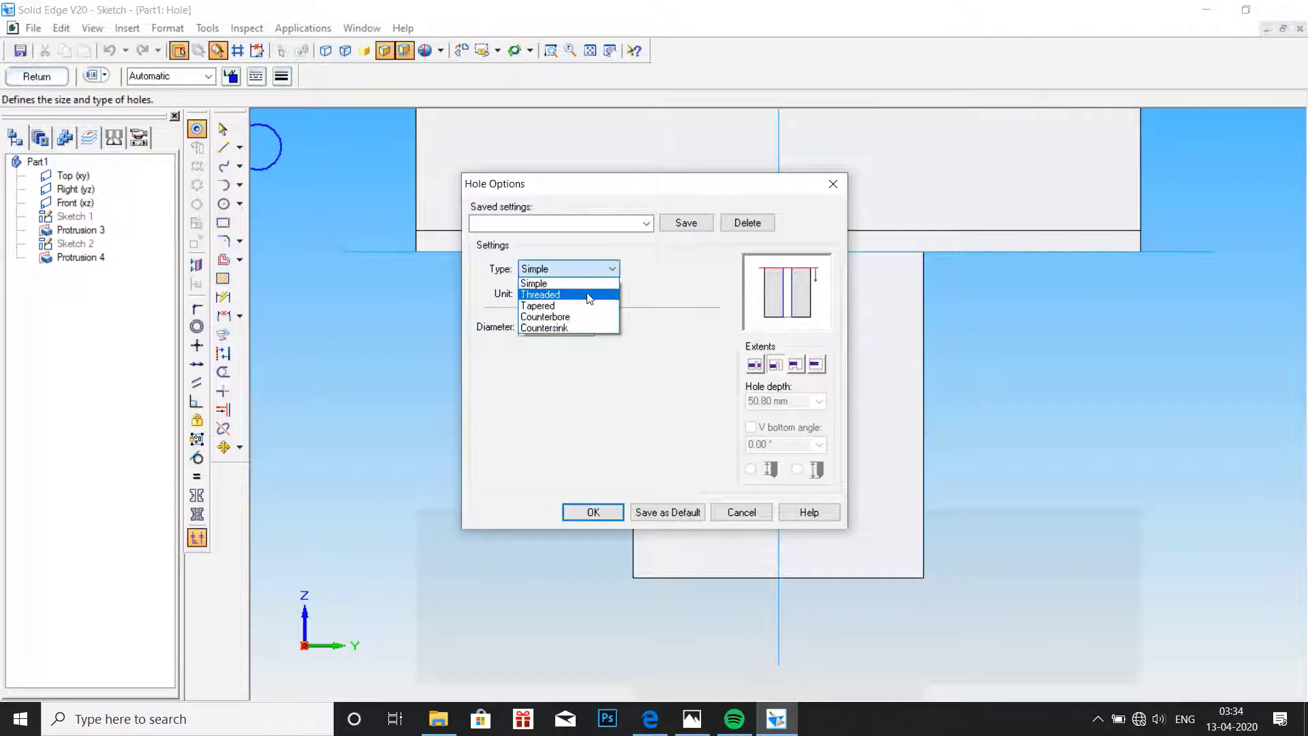
pyautogui.click(590, 292)
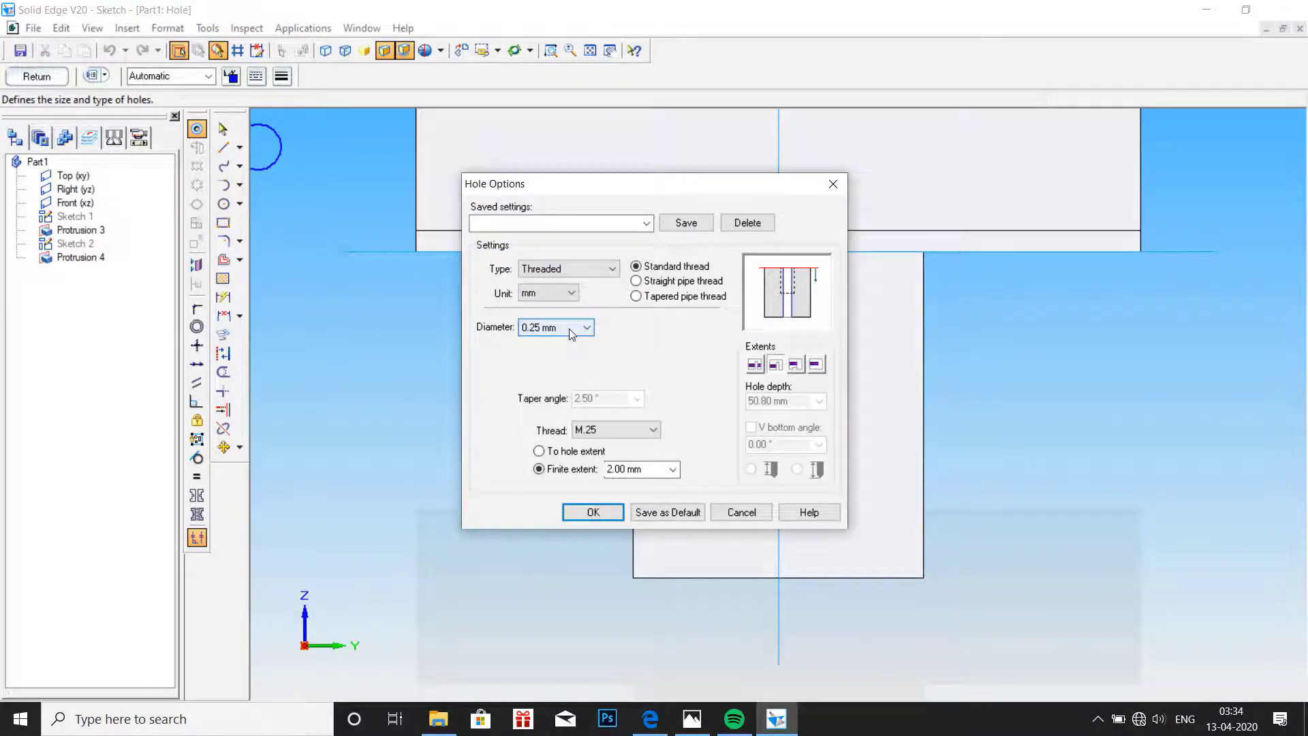
pyautogui.click(570, 328)
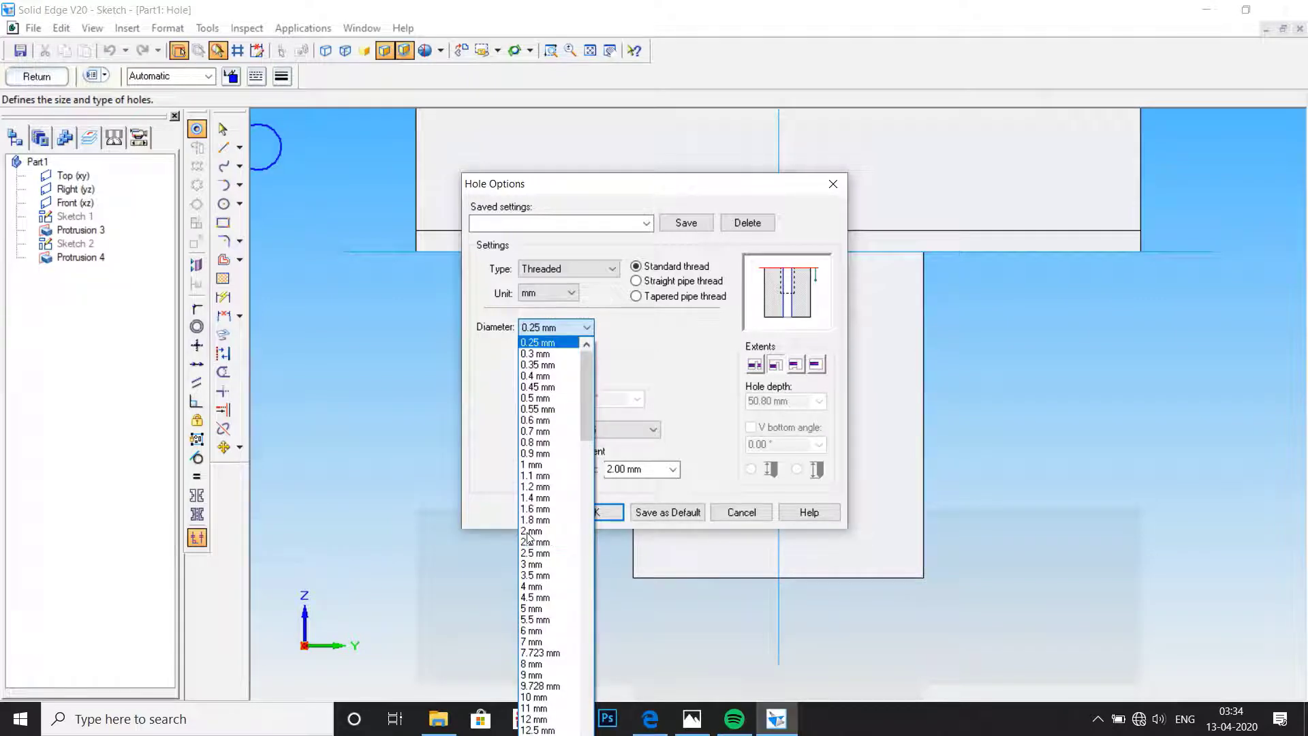
pyautogui.doubleClick(565, 328)
pyautogui.scroll(-1, 555, 362)
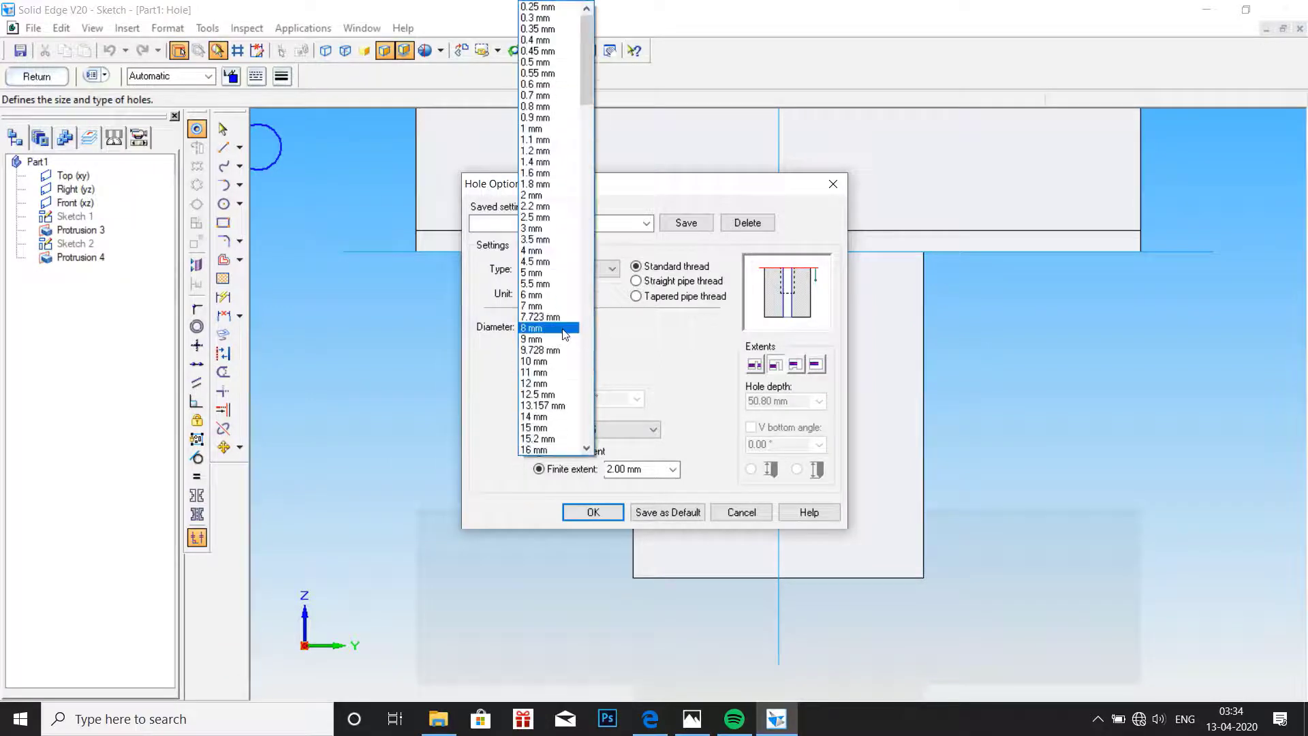
pyautogui.scroll(-2, 555, 370)
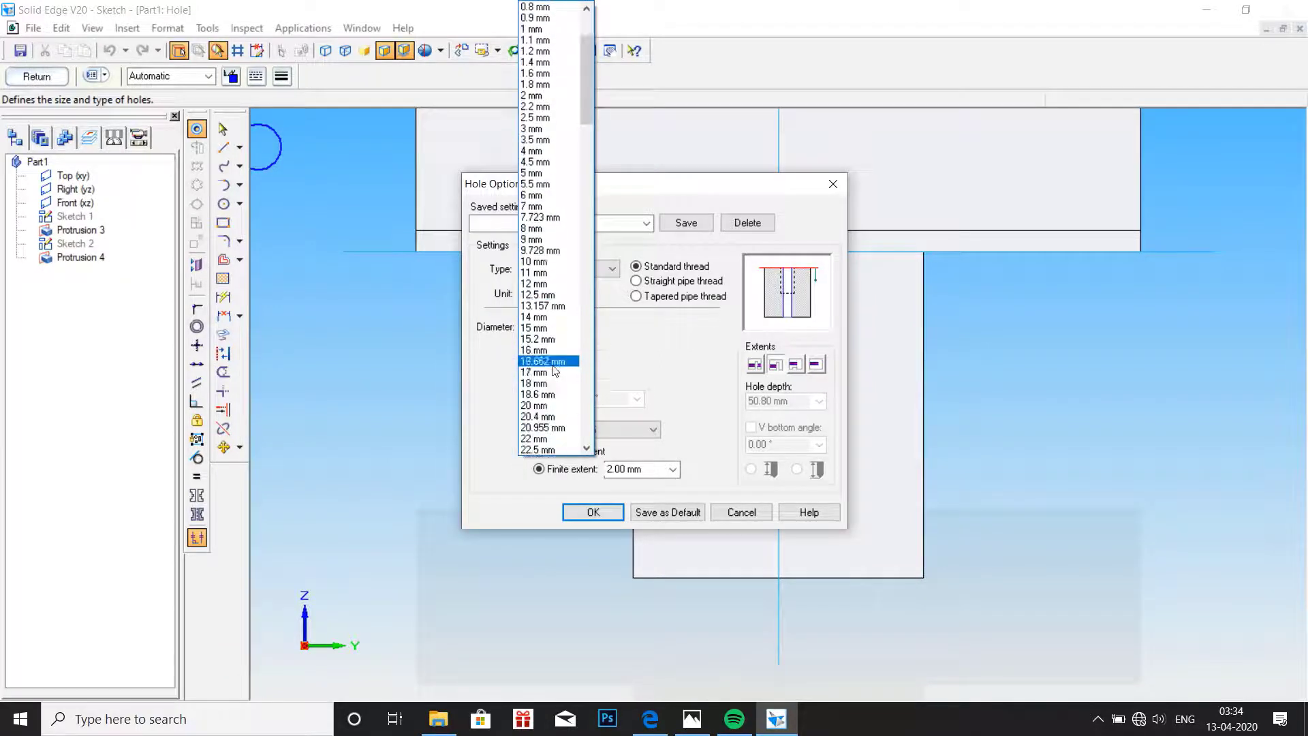
pyautogui.click(540, 406)
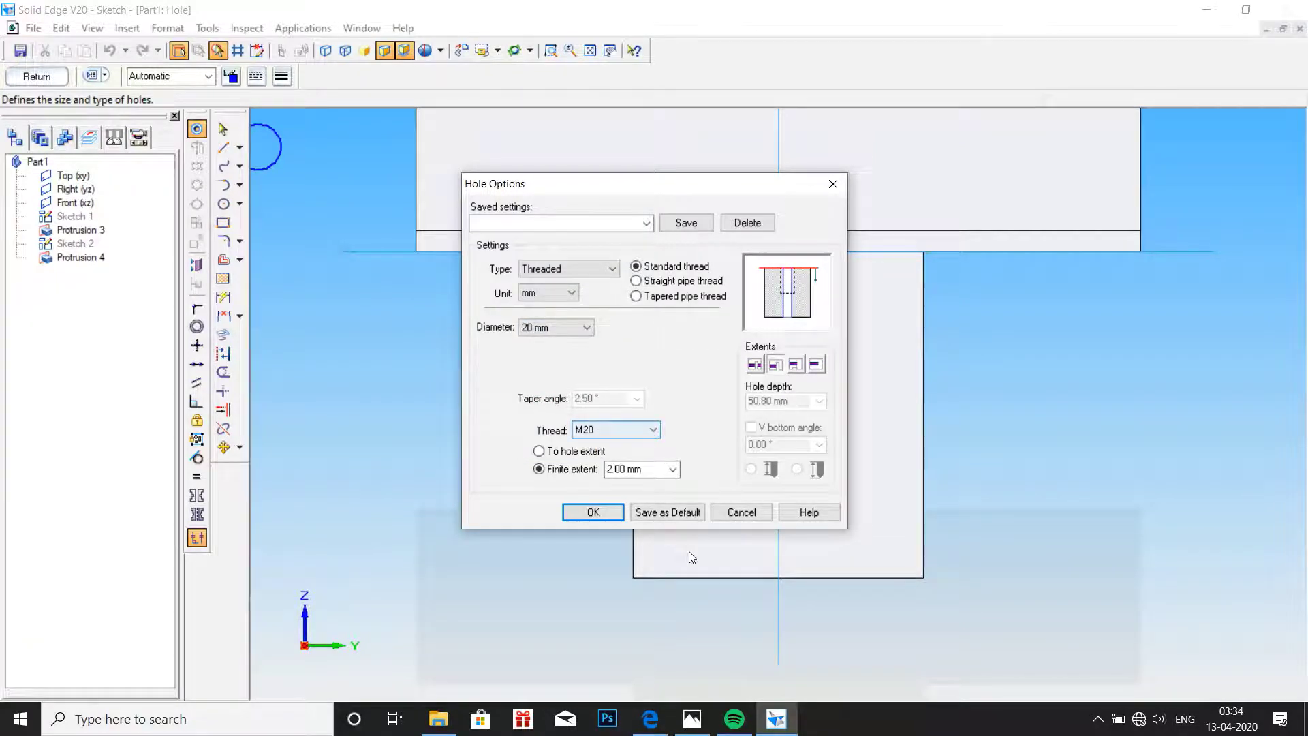
# Check the thread callout in the drawing, choose thread Tr 20 x 2 running to the hole extent, and accept the hole options.
pyautogui.click(691, 719)
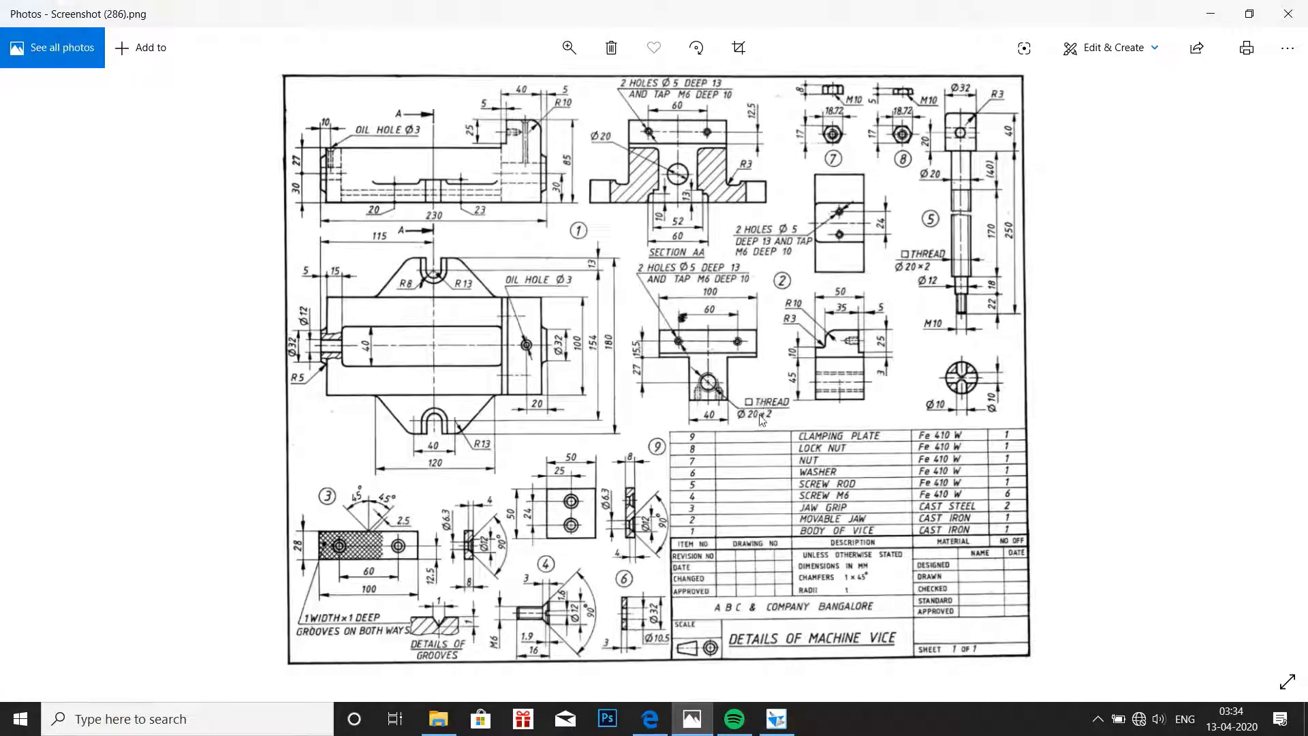
pyautogui.click(777, 719)
pyautogui.click(653, 429)
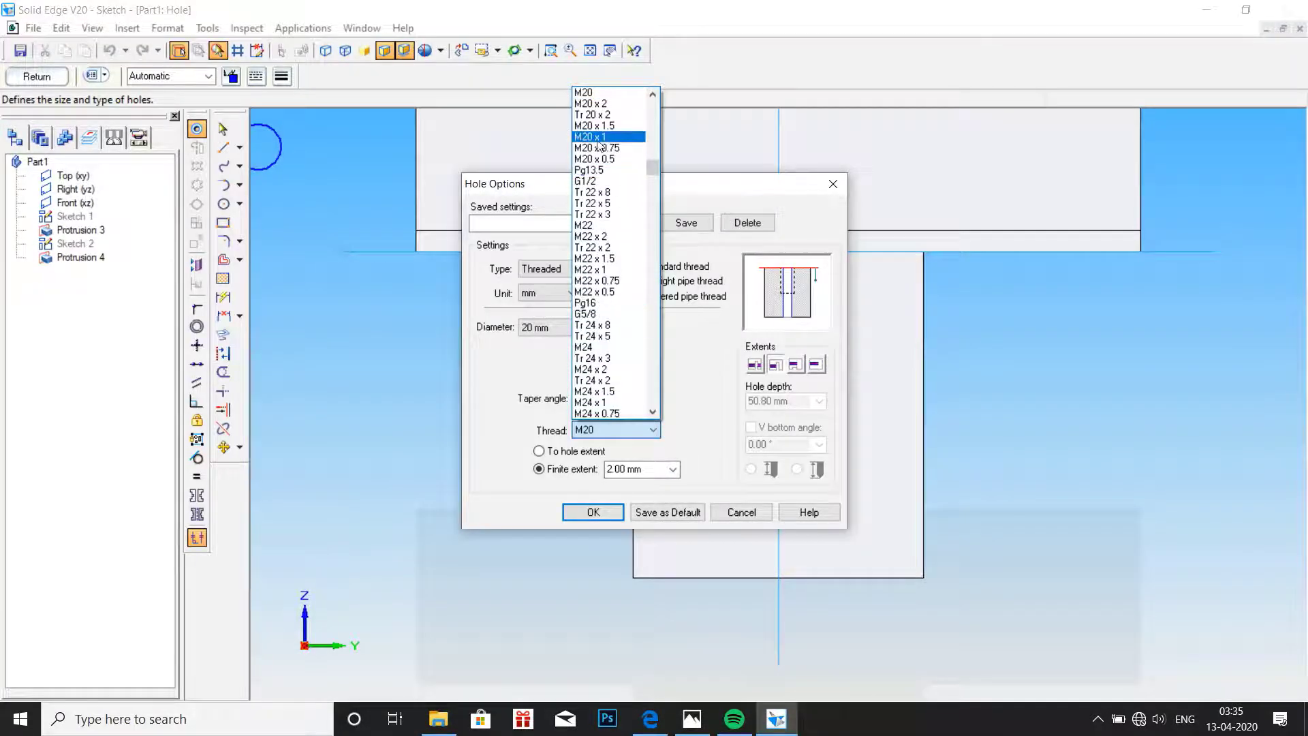
pyautogui.click(597, 116)
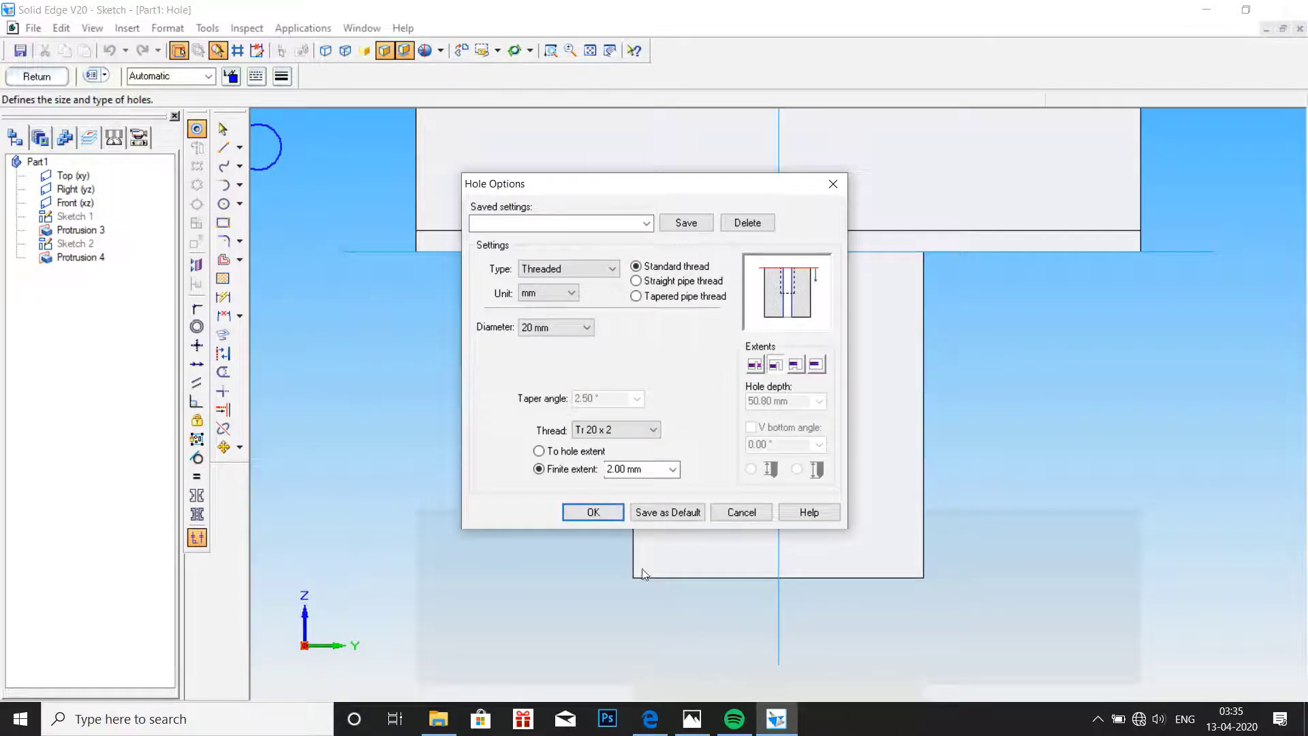
pyautogui.click(692, 719)
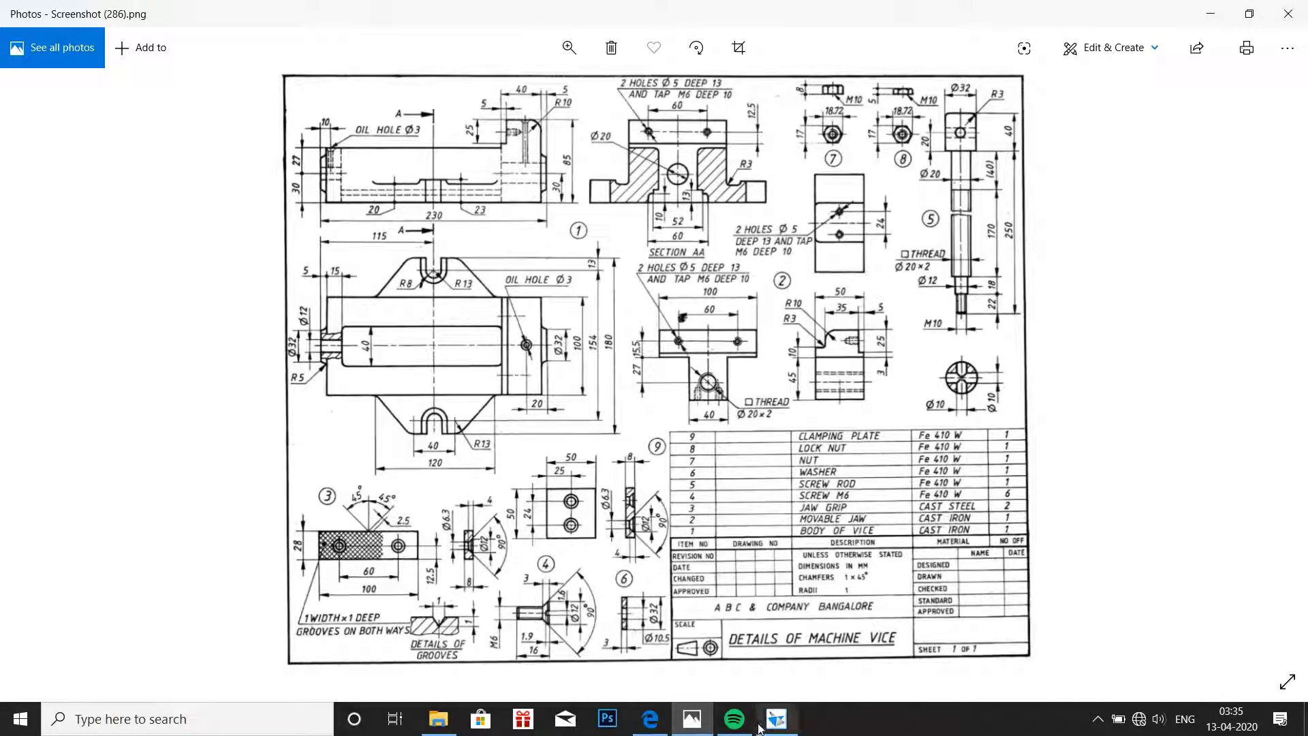
pyautogui.click(766, 724)
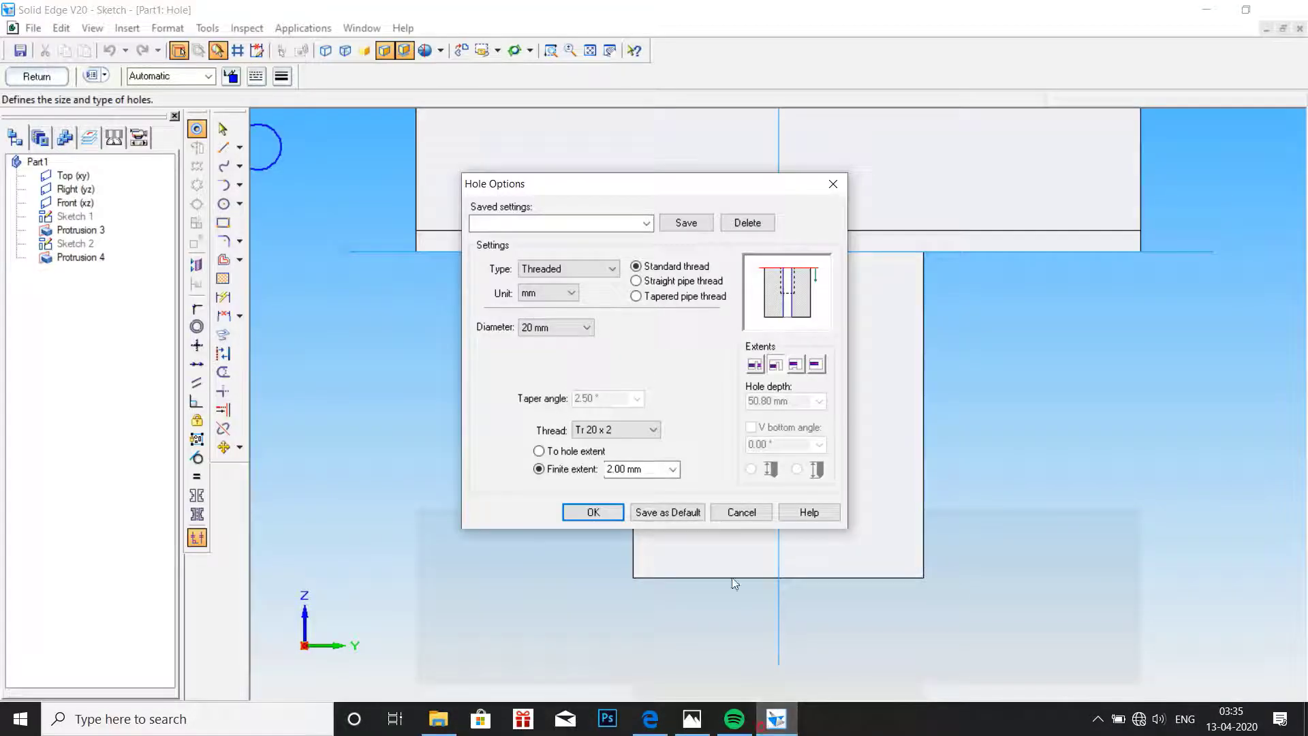
pyautogui.click(539, 451)
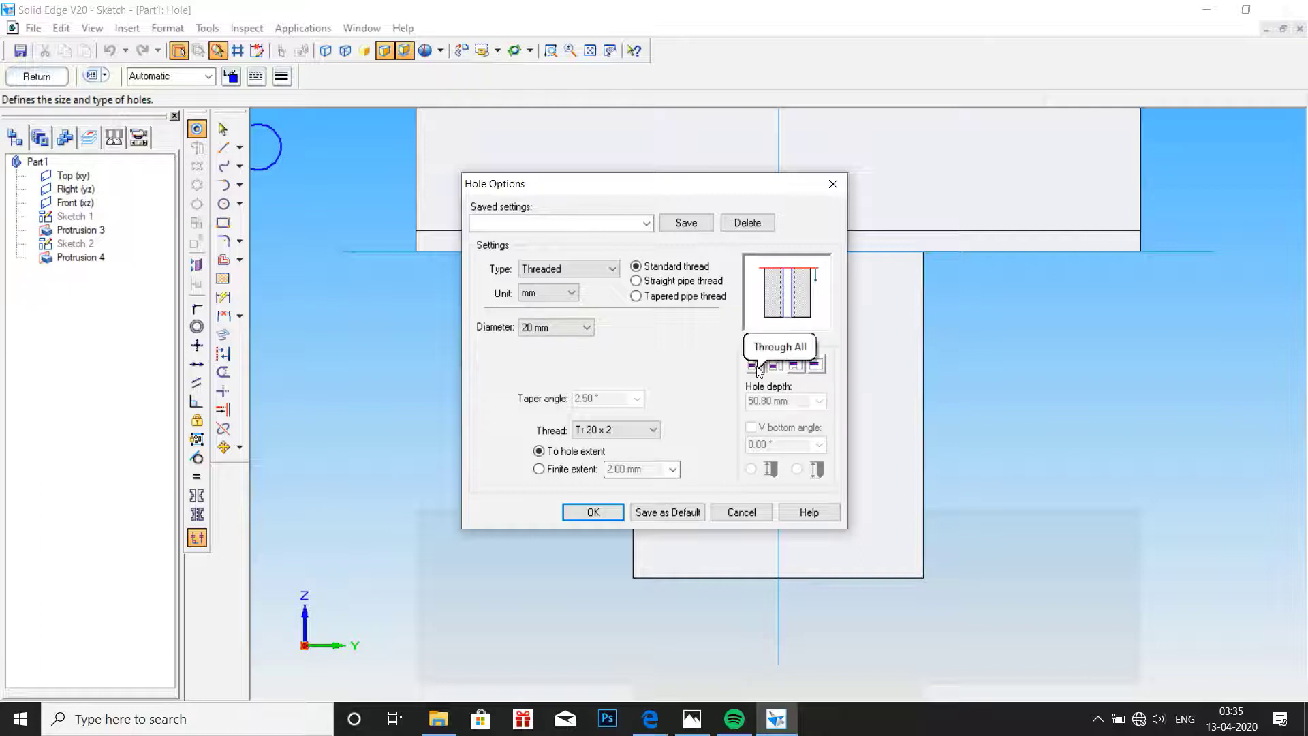
pyautogui.click(593, 512)
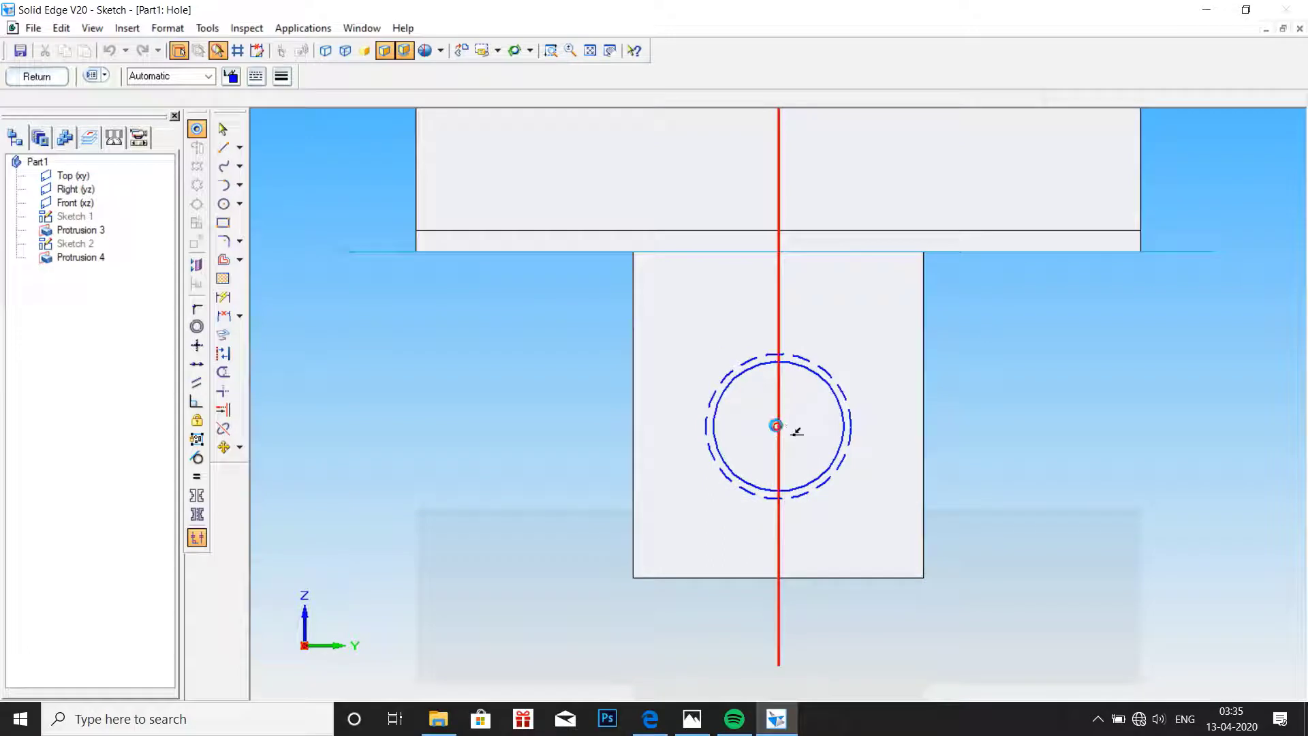
# Place the hole on the lower block's vertical centre line and dimension its centre 27 mm below the upper body's bottom edge.
pyautogui.click(776, 426)
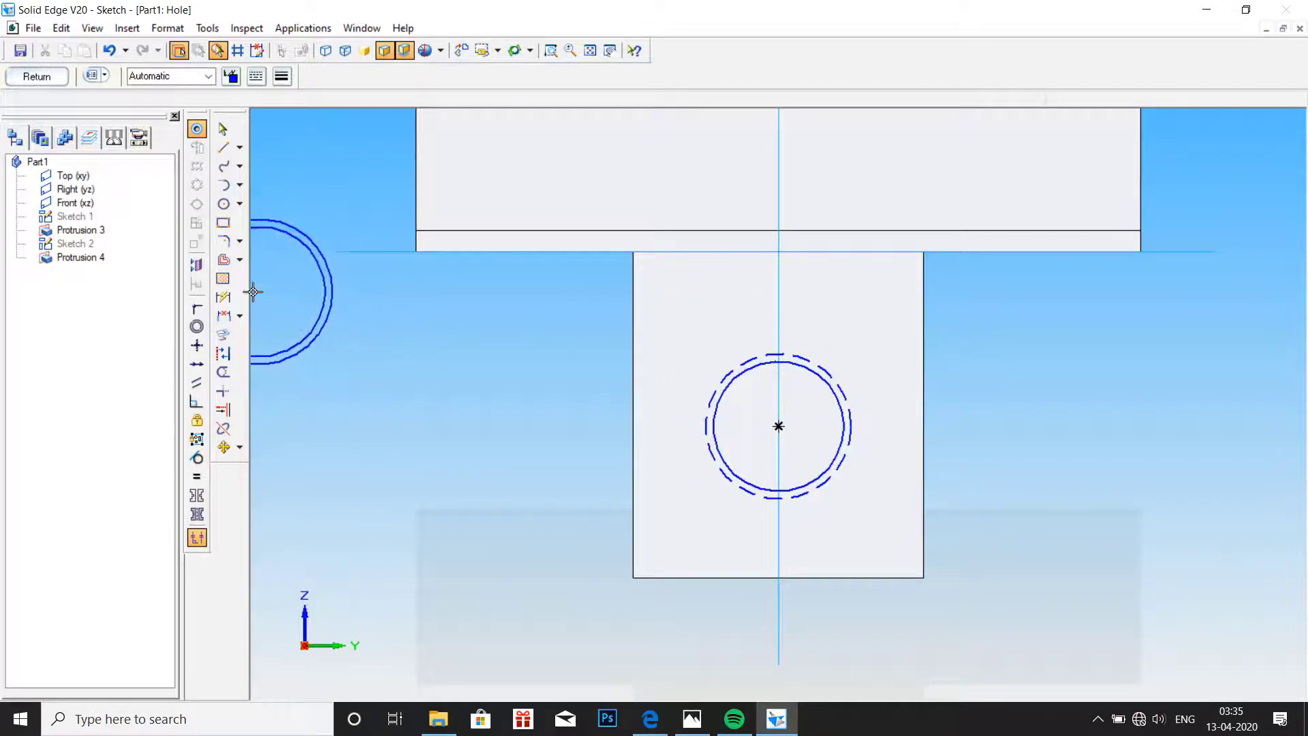
pyautogui.click(223, 297)
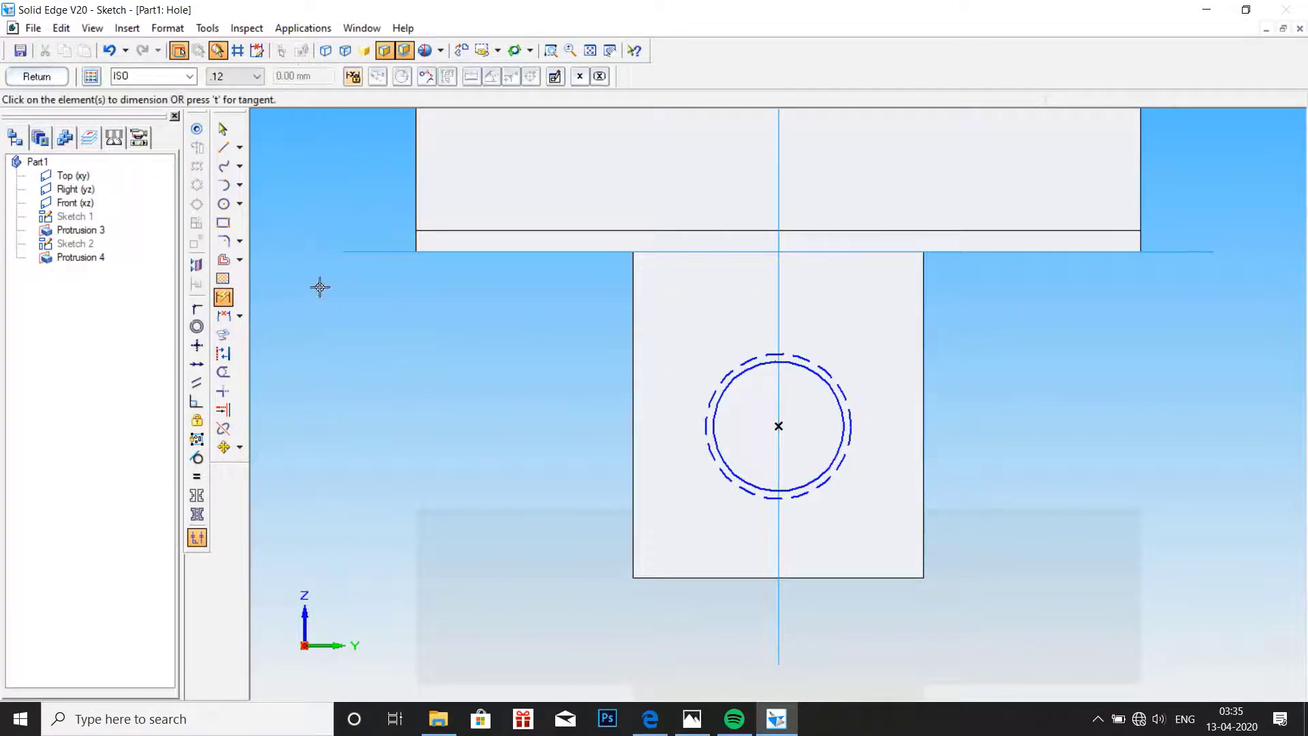
pyautogui.click(449, 253)
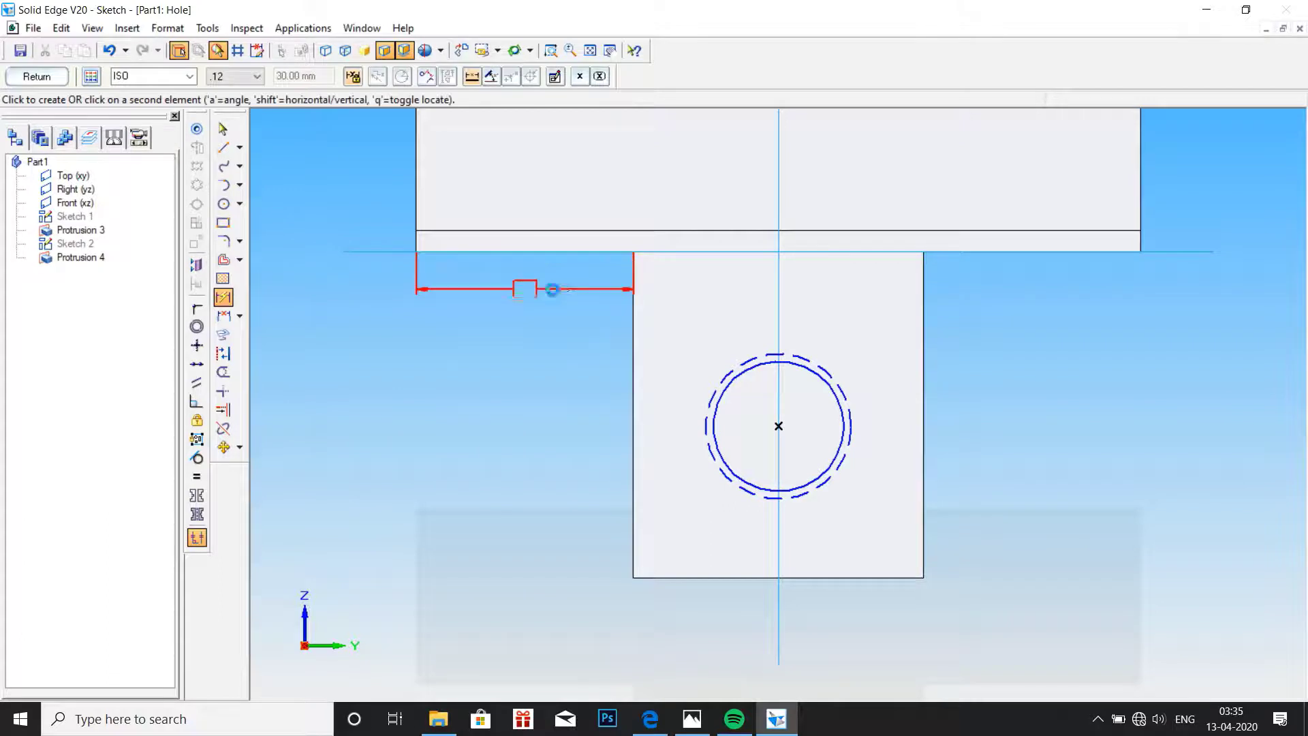
pyautogui.click(730, 375)
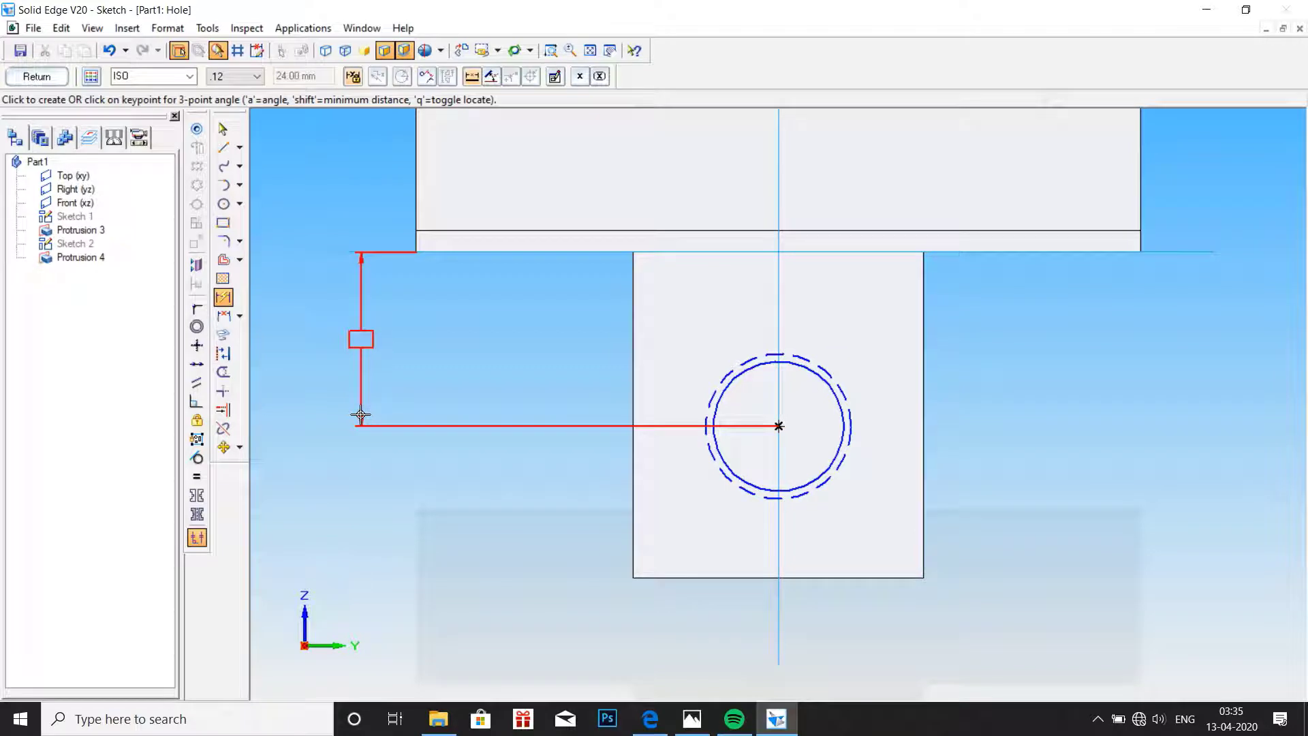
pyautogui.click(360, 415)
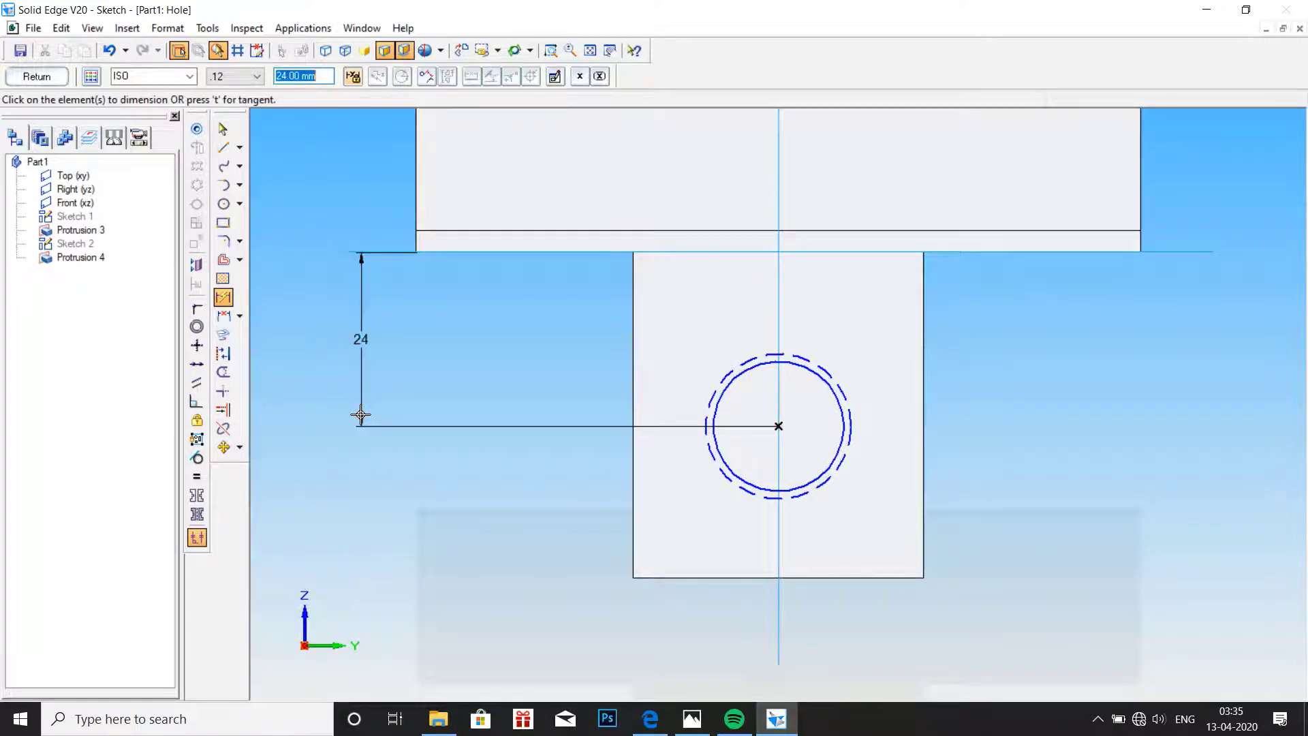
pyautogui.write('27')
pyautogui.press('Return')
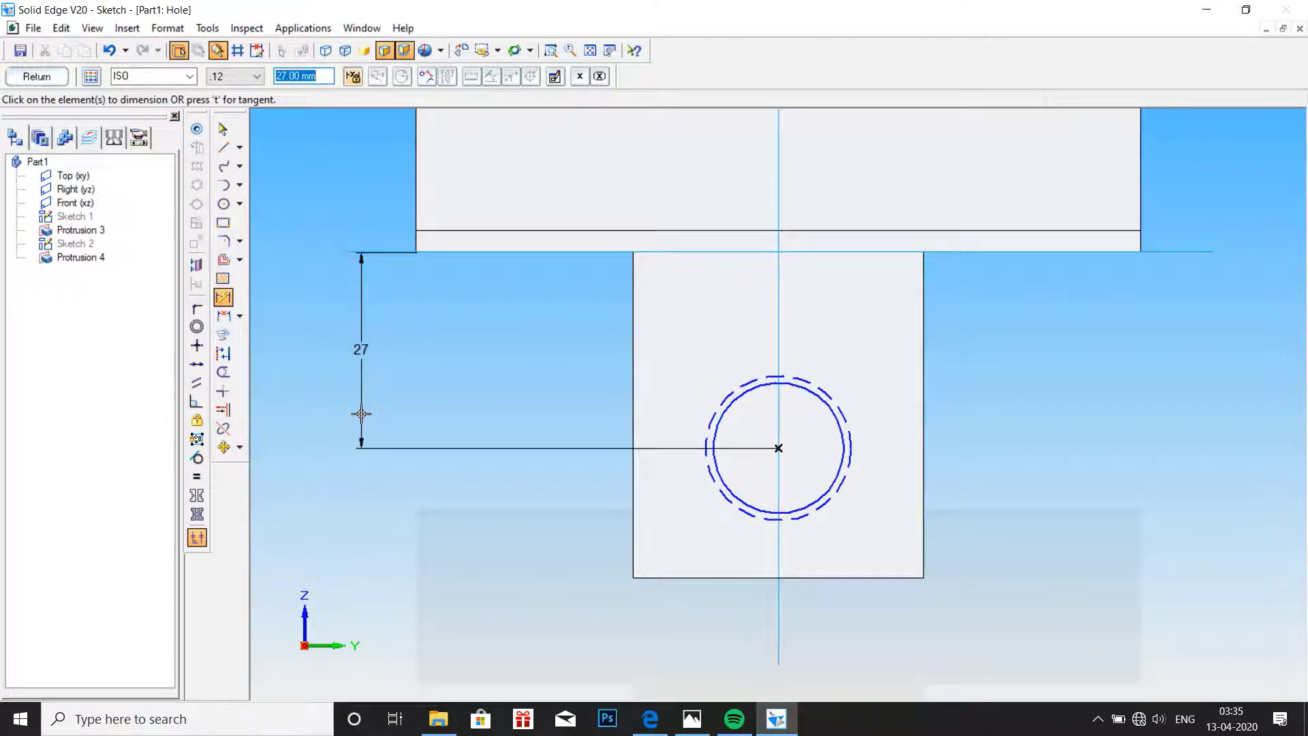
# Exit the hole sketch and cut the threaded hole inward into the lower block.
pyautogui.click(37, 76)
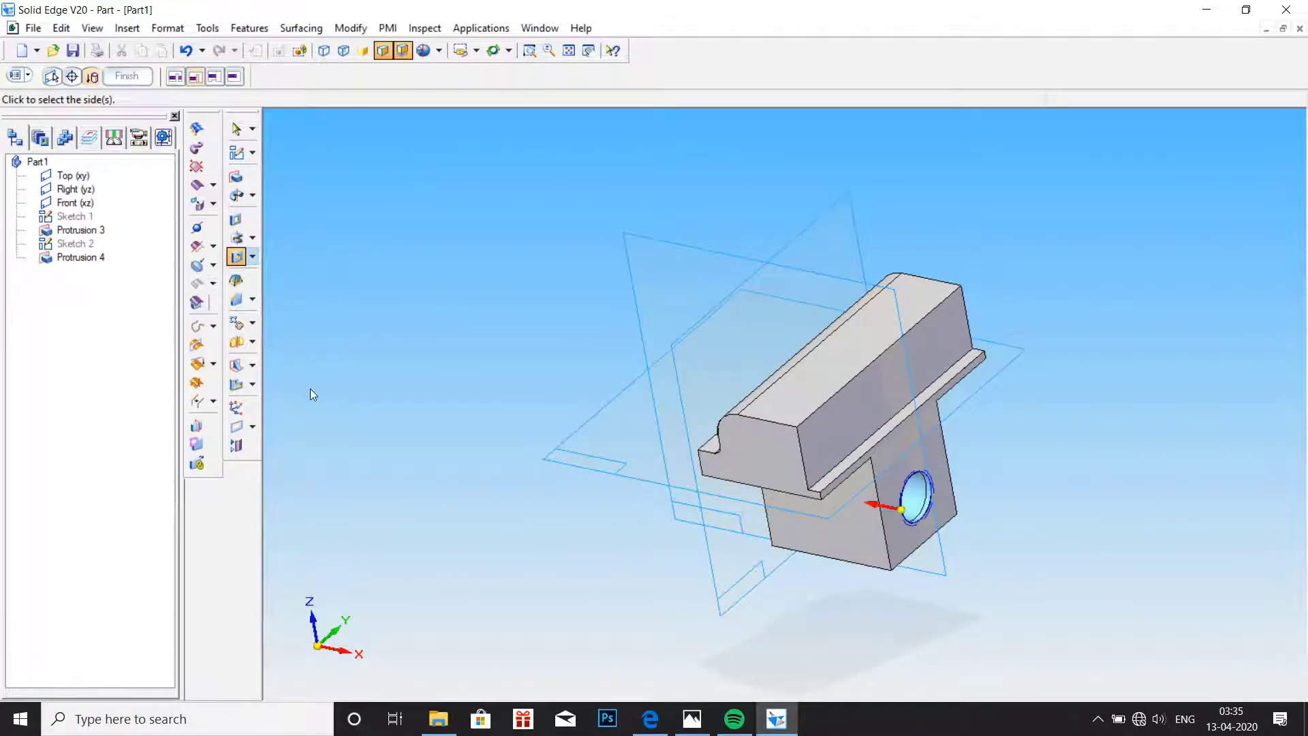
pyautogui.click(311, 389)
pyautogui.moveTo(946, 517); pyautogui.dragTo(820, 642, button='middle')
# Check the tapped-hole callout in the drawing, and start a hole on the upper body's flat gripping face.
pyautogui.click(697, 717)
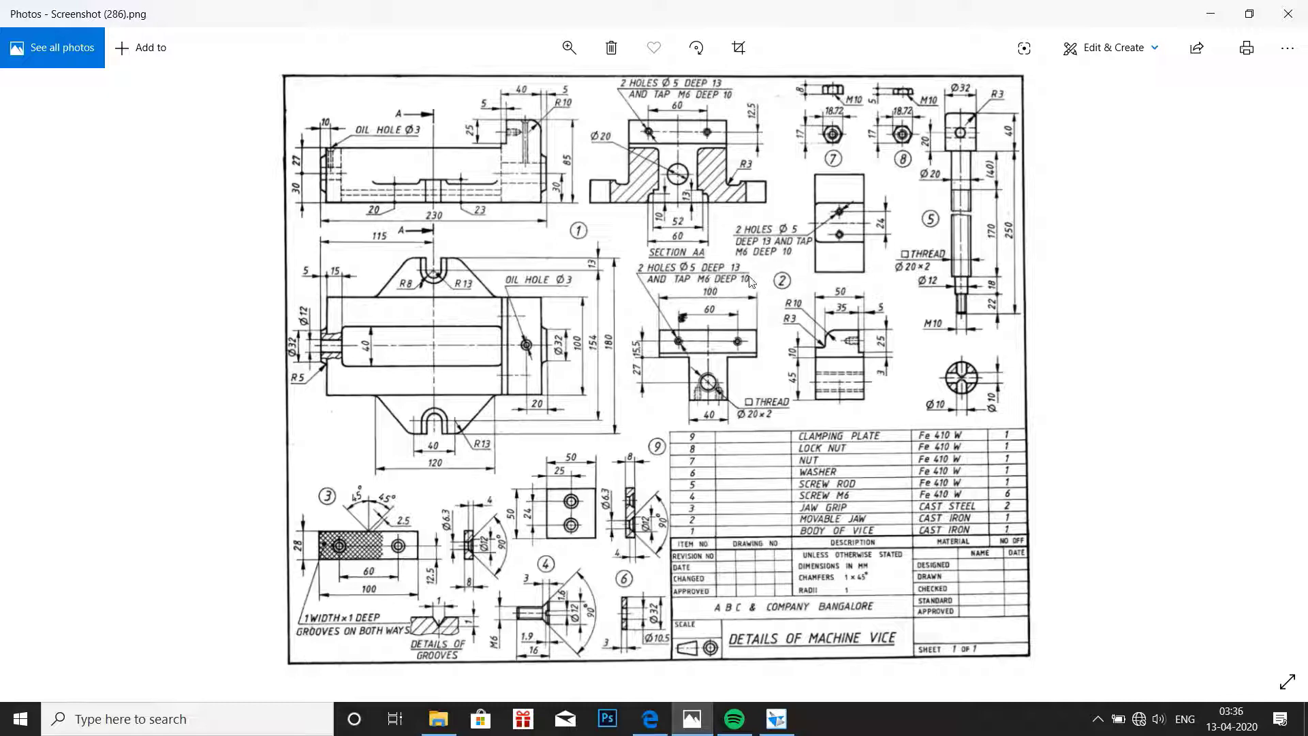
pyautogui.click(776, 719)
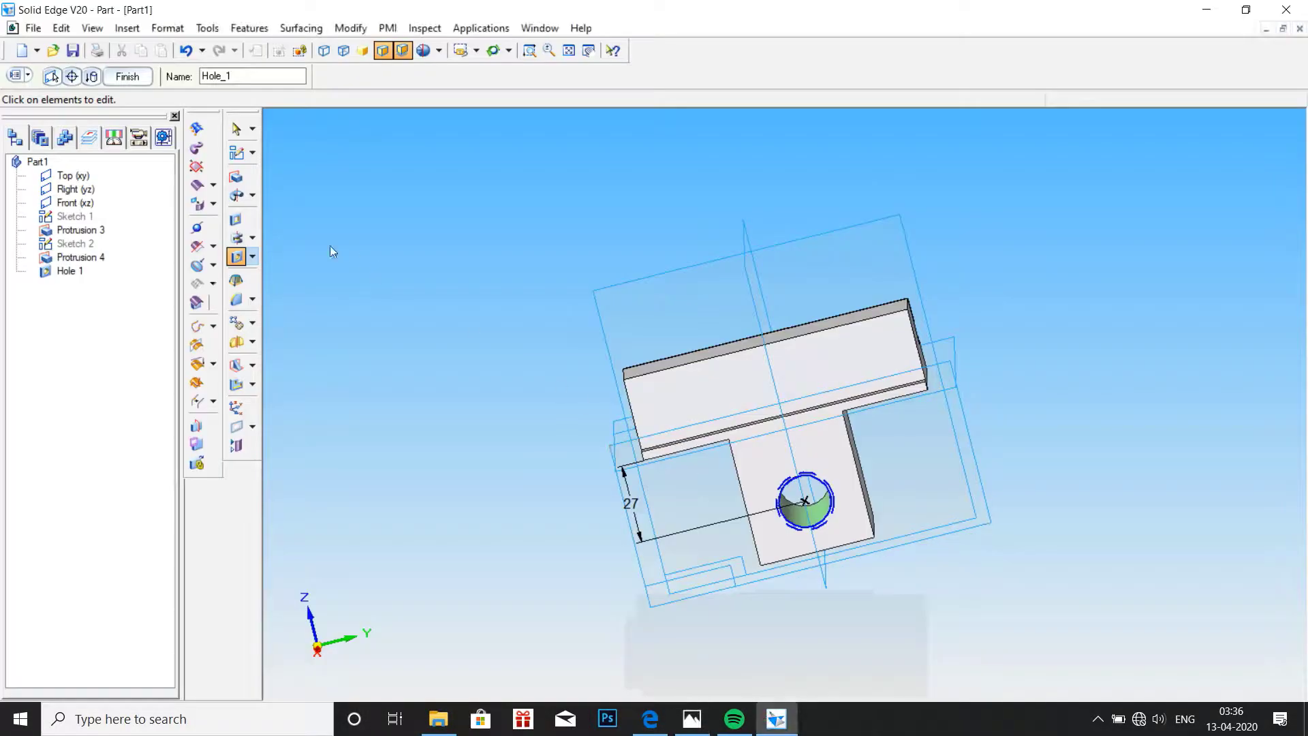
pyautogui.click(236, 256)
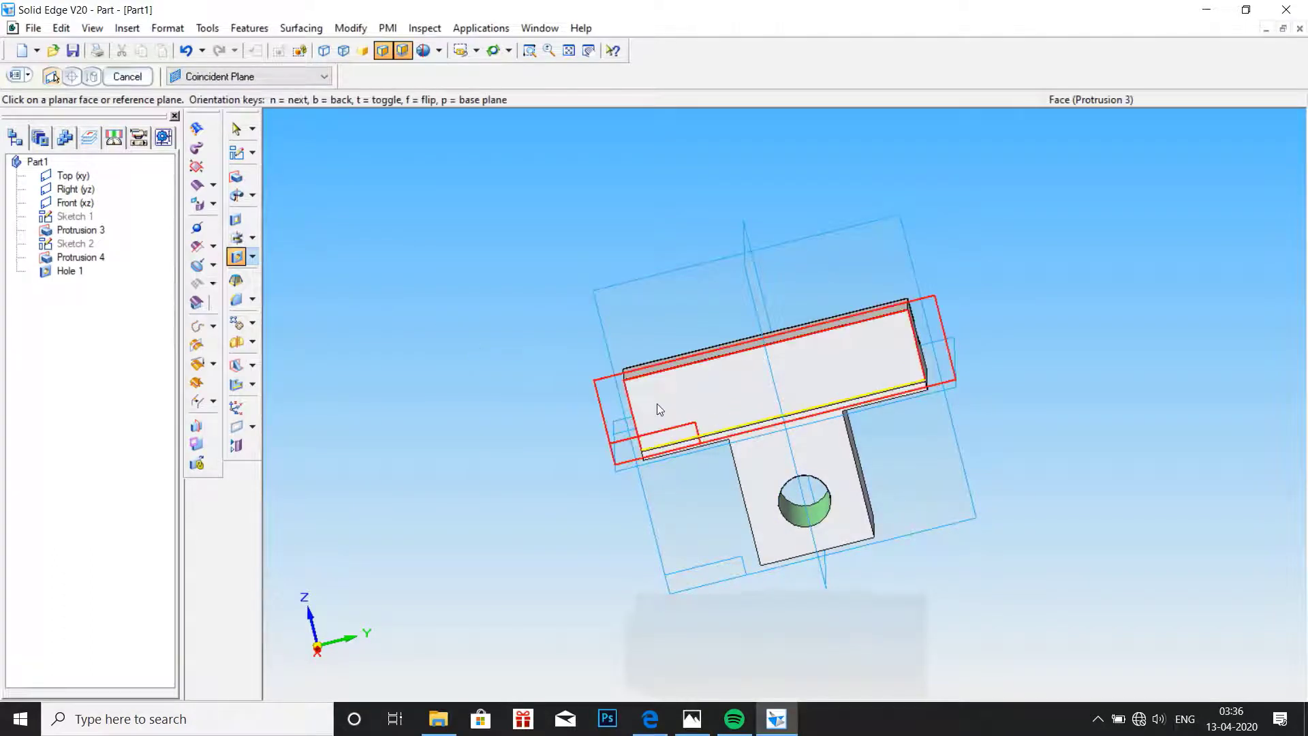
pyautogui.moveTo(657, 403); pyautogui.dragTo(701, 393, button='middle')
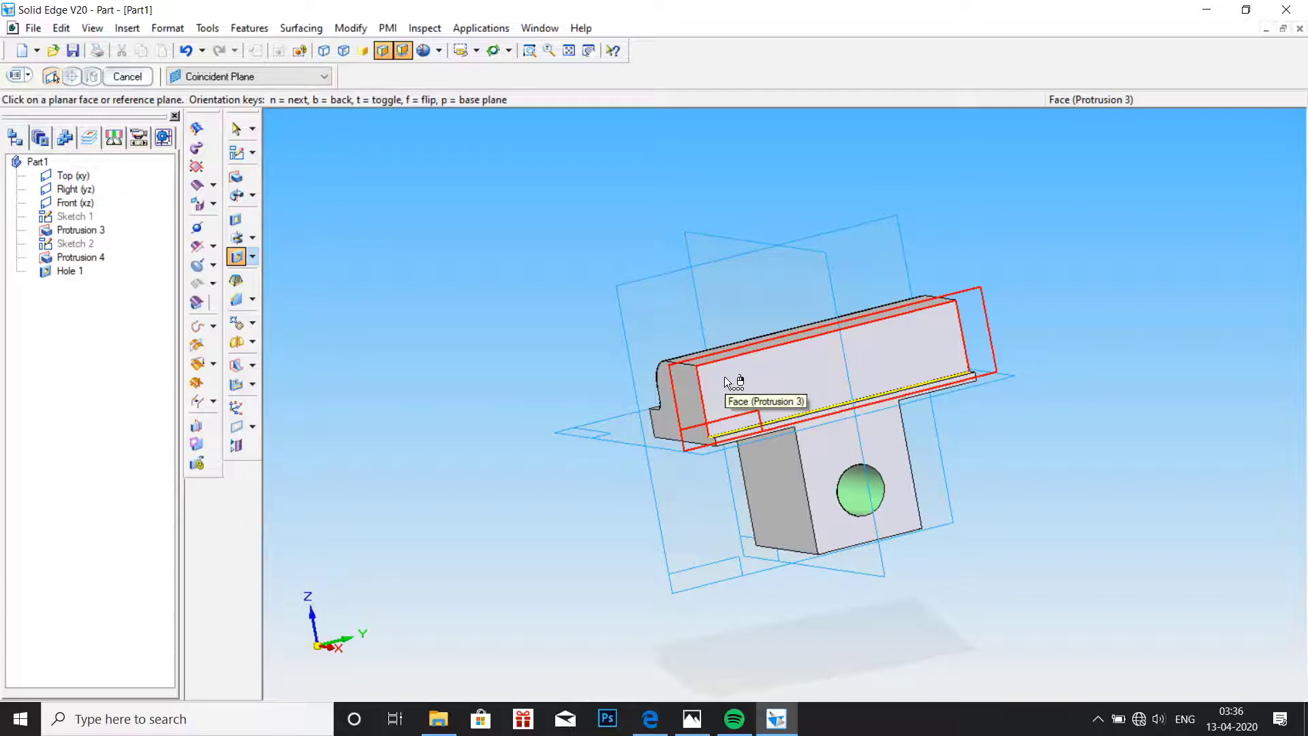
pyautogui.click(768, 373)
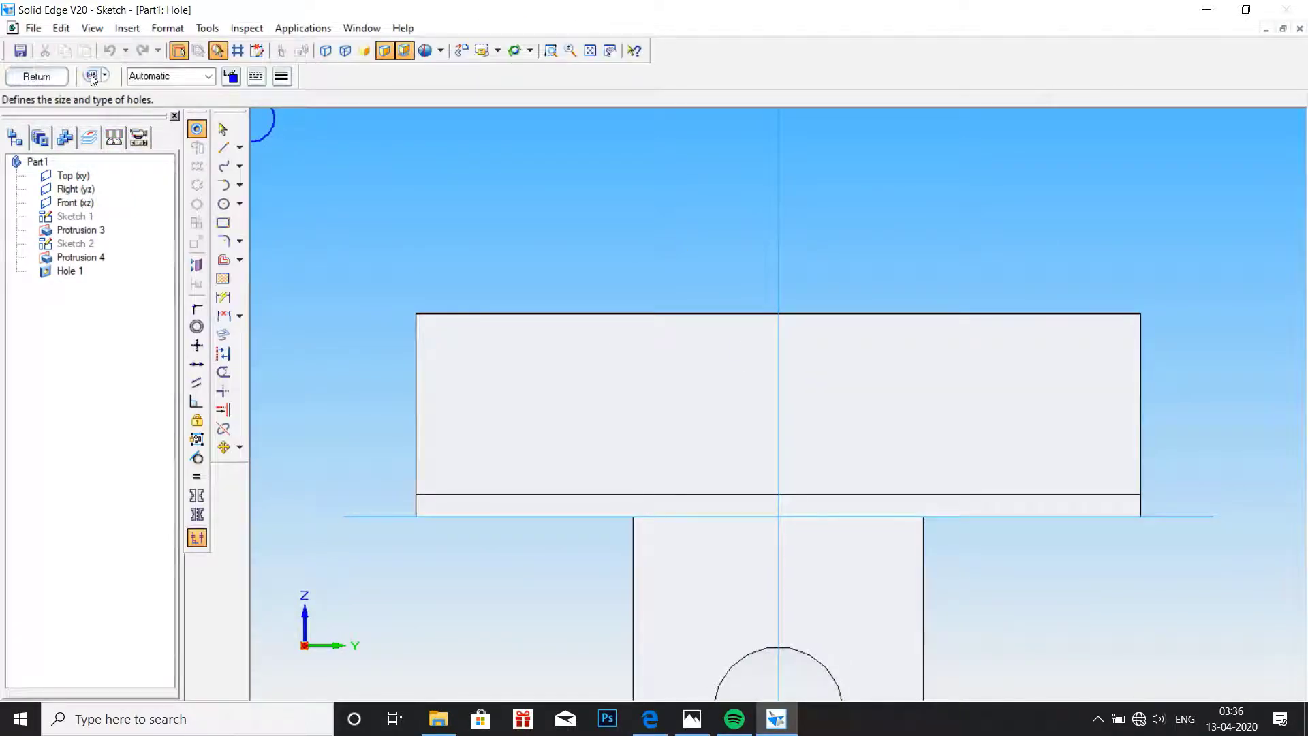
# Set the hole type to Threaded with a 5 mm diameter and an M6 thread.
pyautogui.click(91, 76)
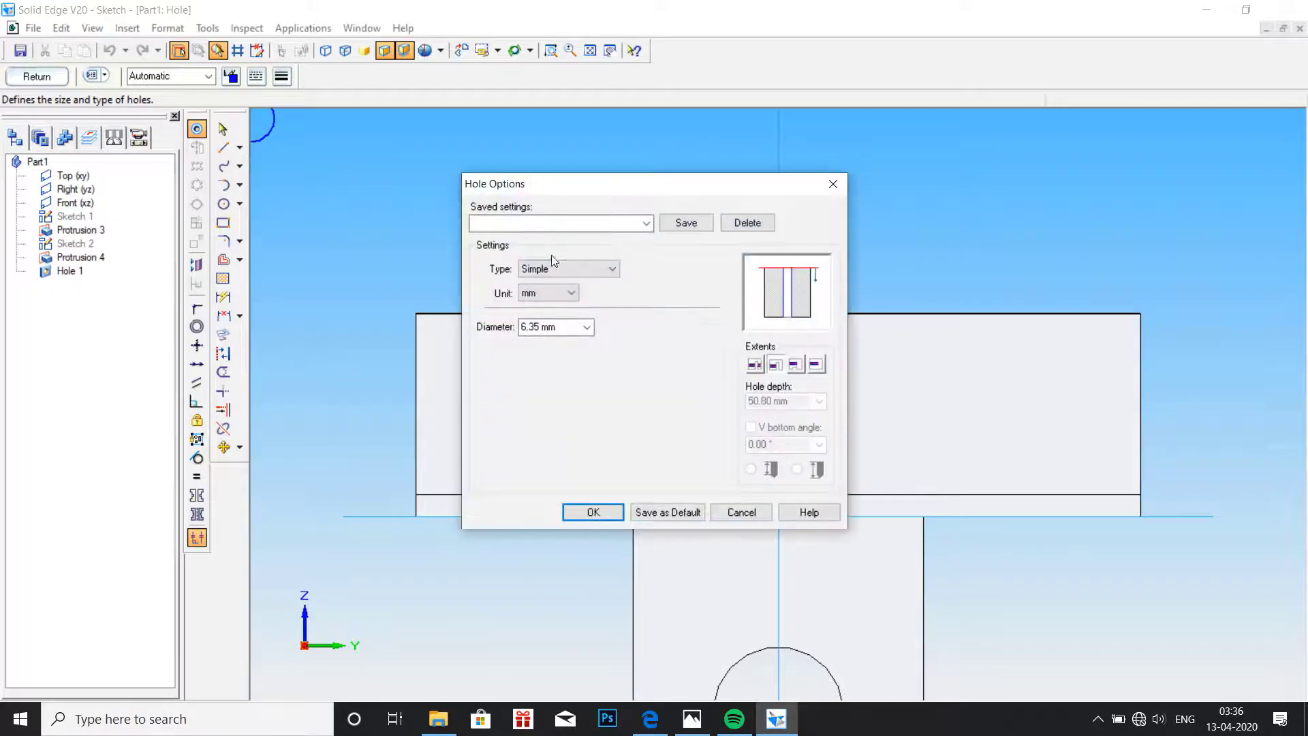
pyautogui.click(610, 272)
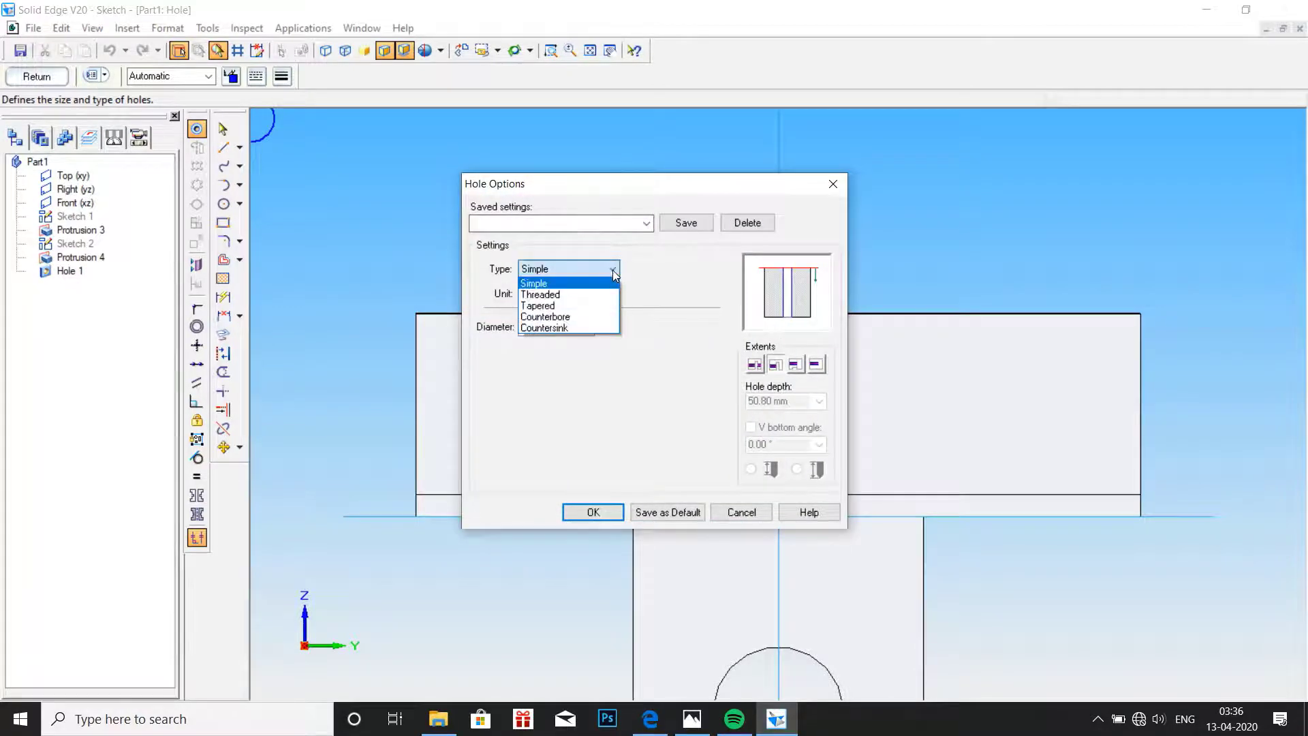
pyautogui.click(558, 293)
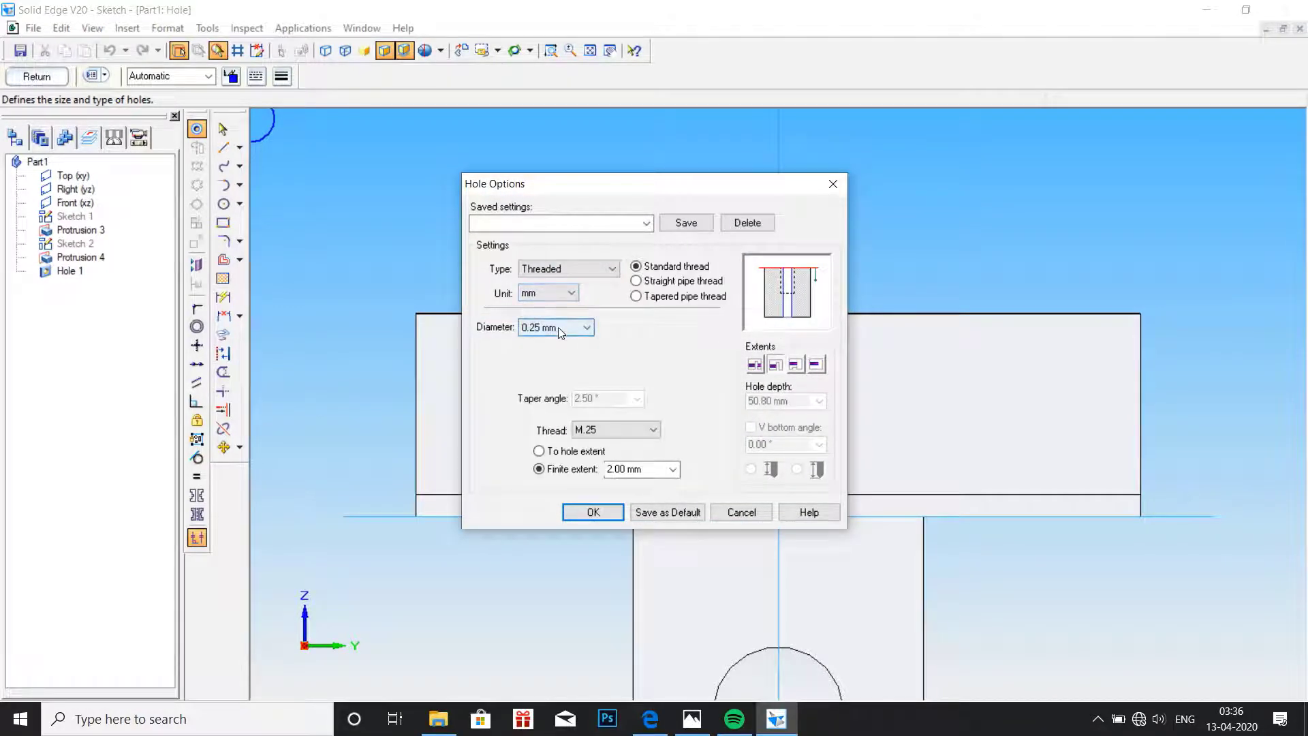
pyautogui.click(560, 330)
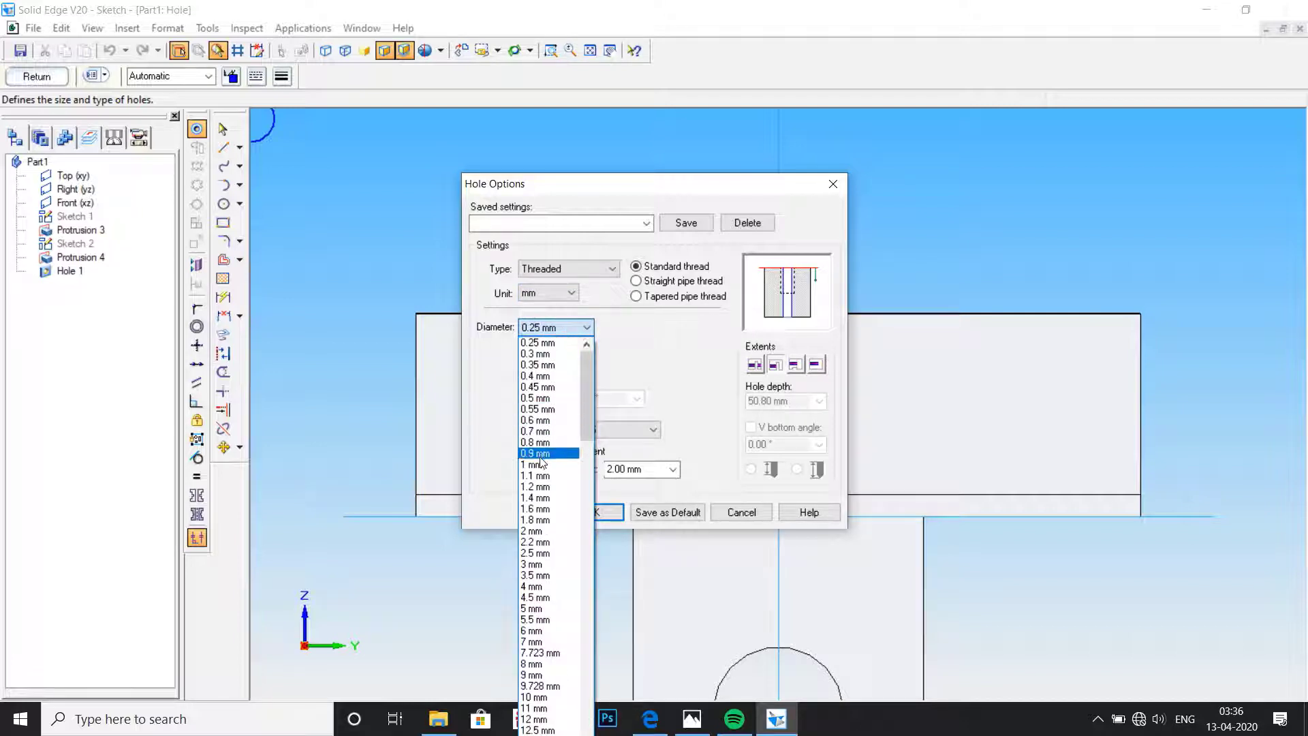
pyautogui.click(535, 608)
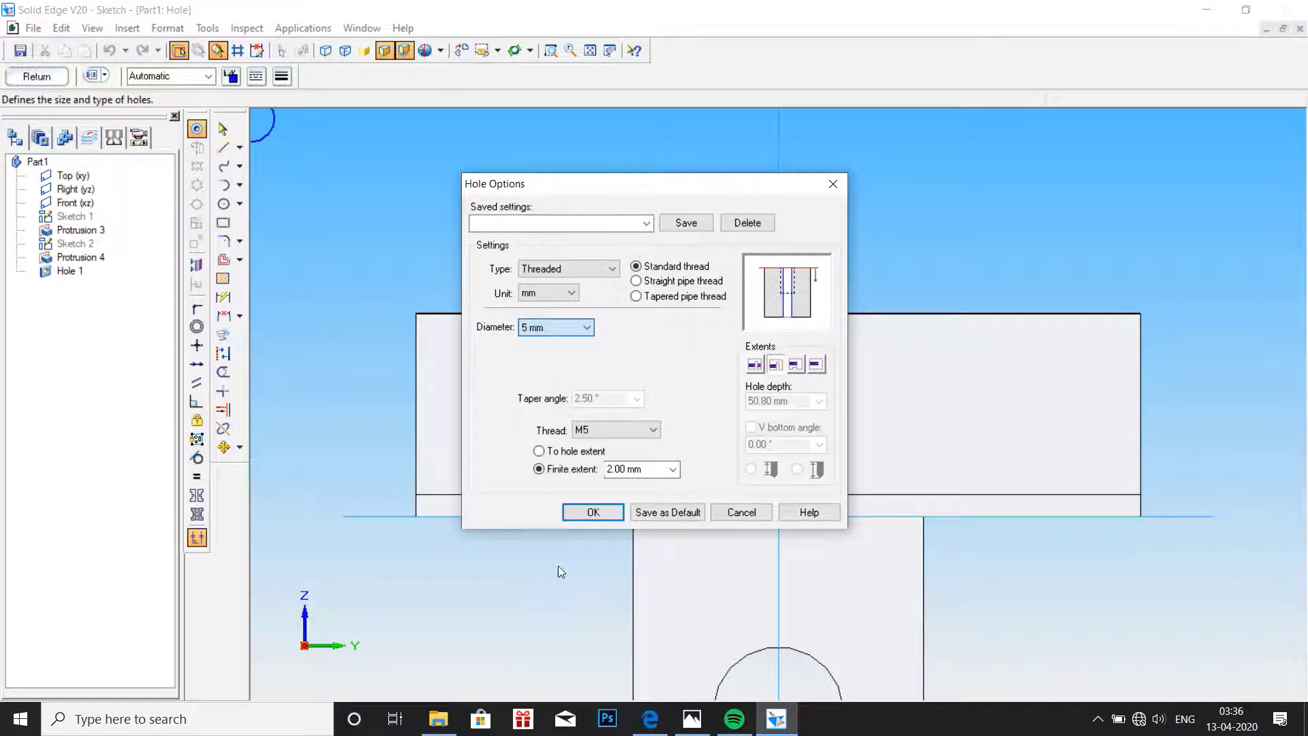
pyautogui.click(637, 431)
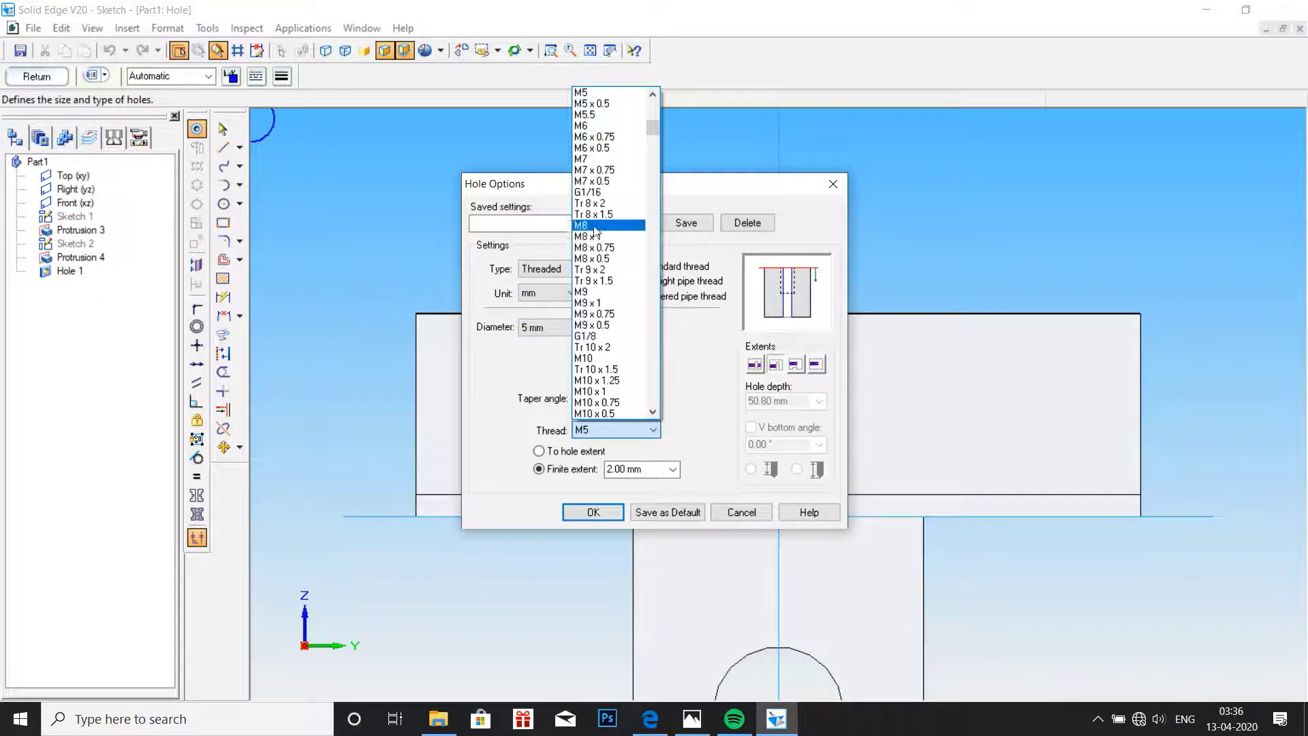
pyautogui.click(583, 127)
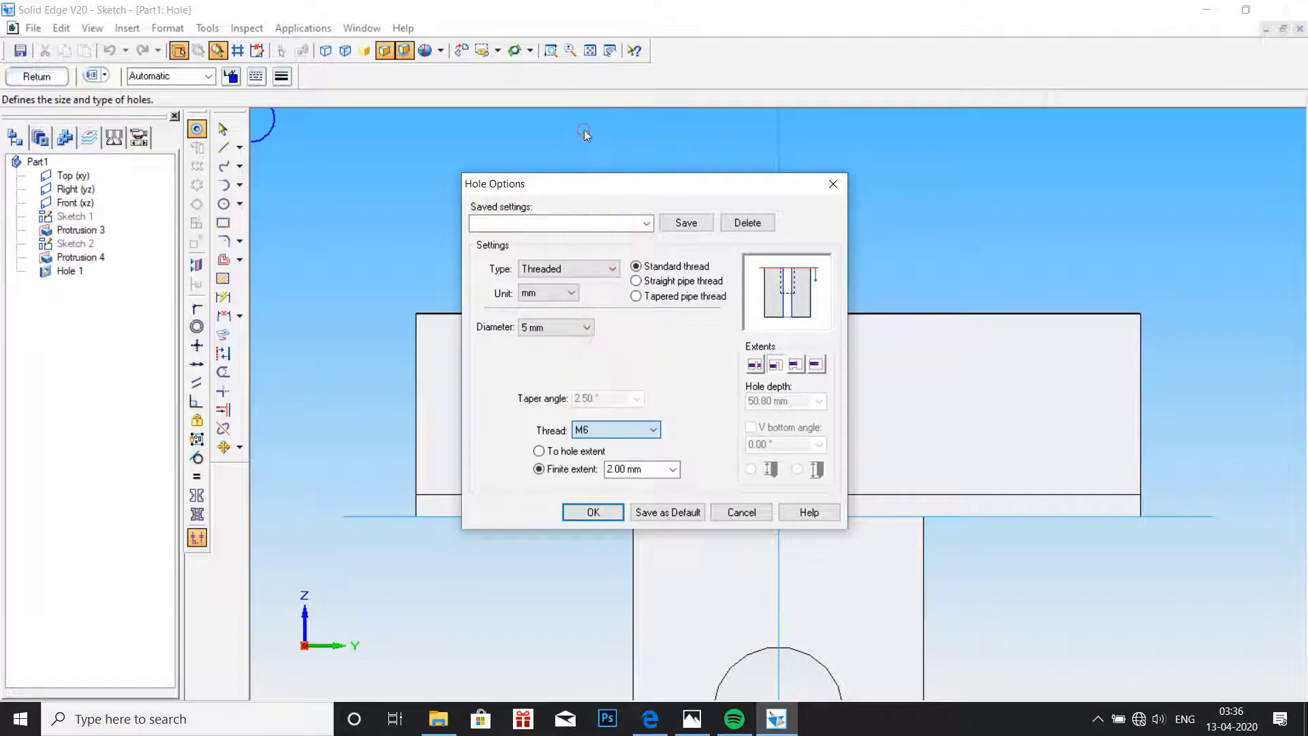
# Set the thread's finite extent to 10 mm and the finite hole depth to 13 mm, and accept the hole options.
pyautogui.doubleClick(617, 468)
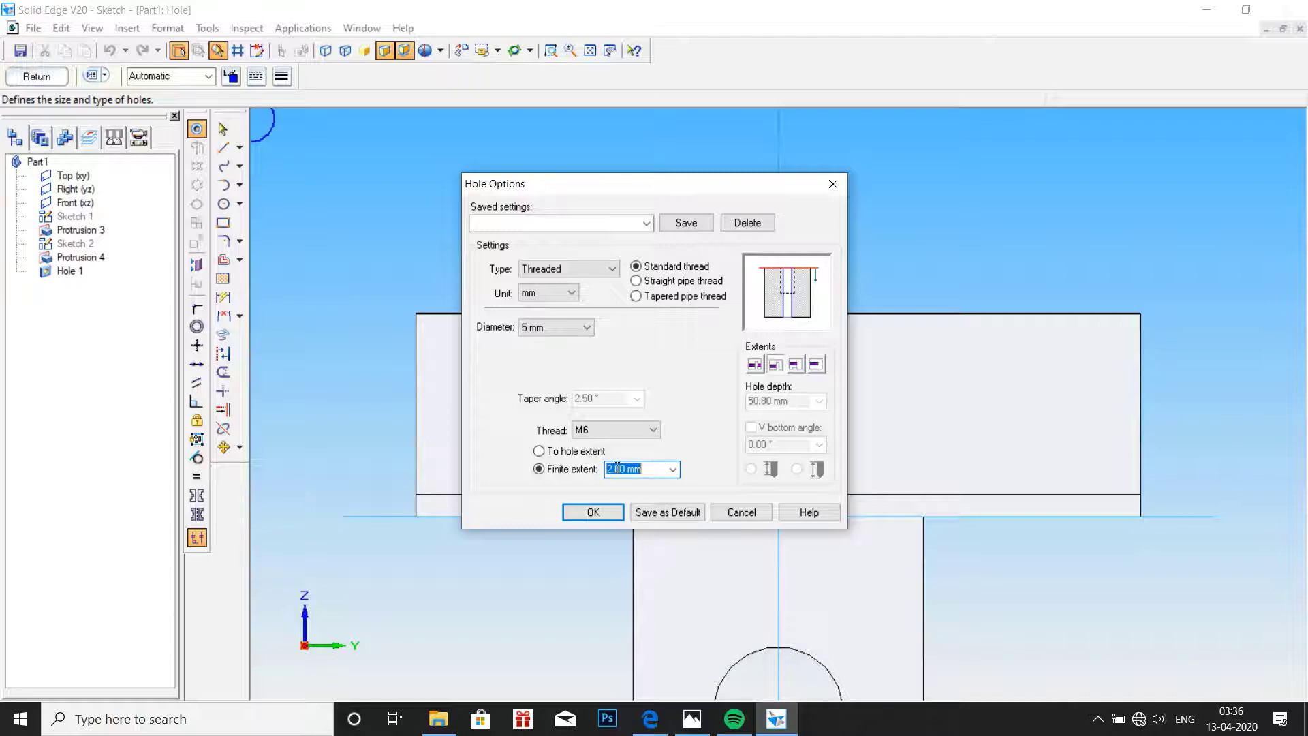
pyautogui.write('10')
pyautogui.click(817, 365)
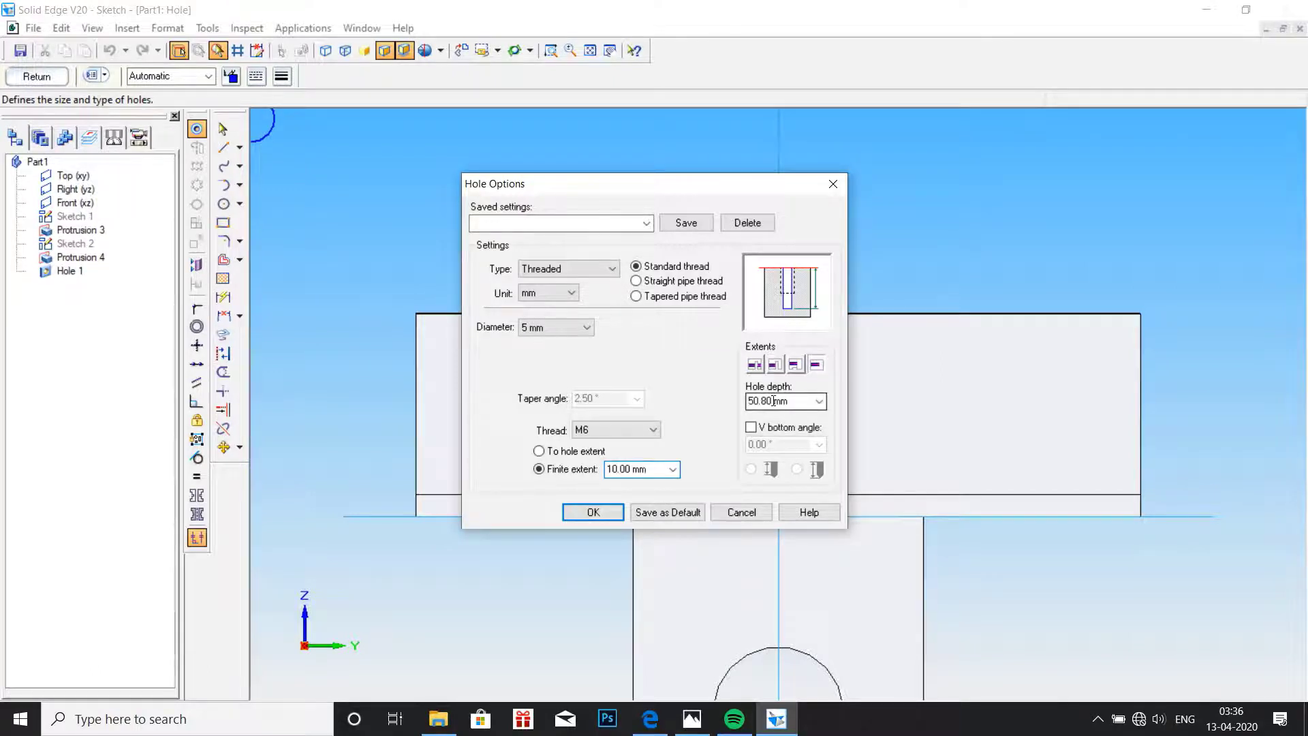
pyautogui.click(773, 401)
pyautogui.write('13')
pyautogui.click(595, 509)
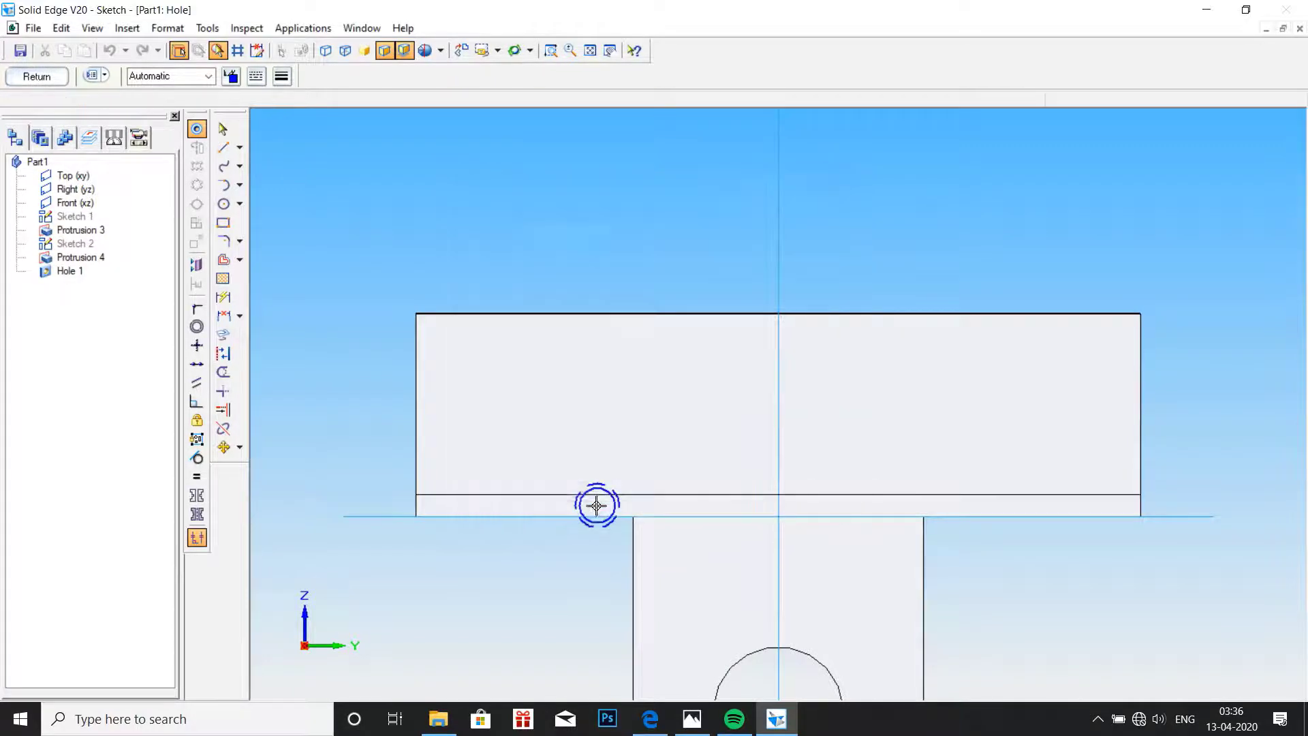
# Place two holes level with each other on either side of the centre line and dimension their centres 60 mm apart.
pyautogui.click(587, 408)
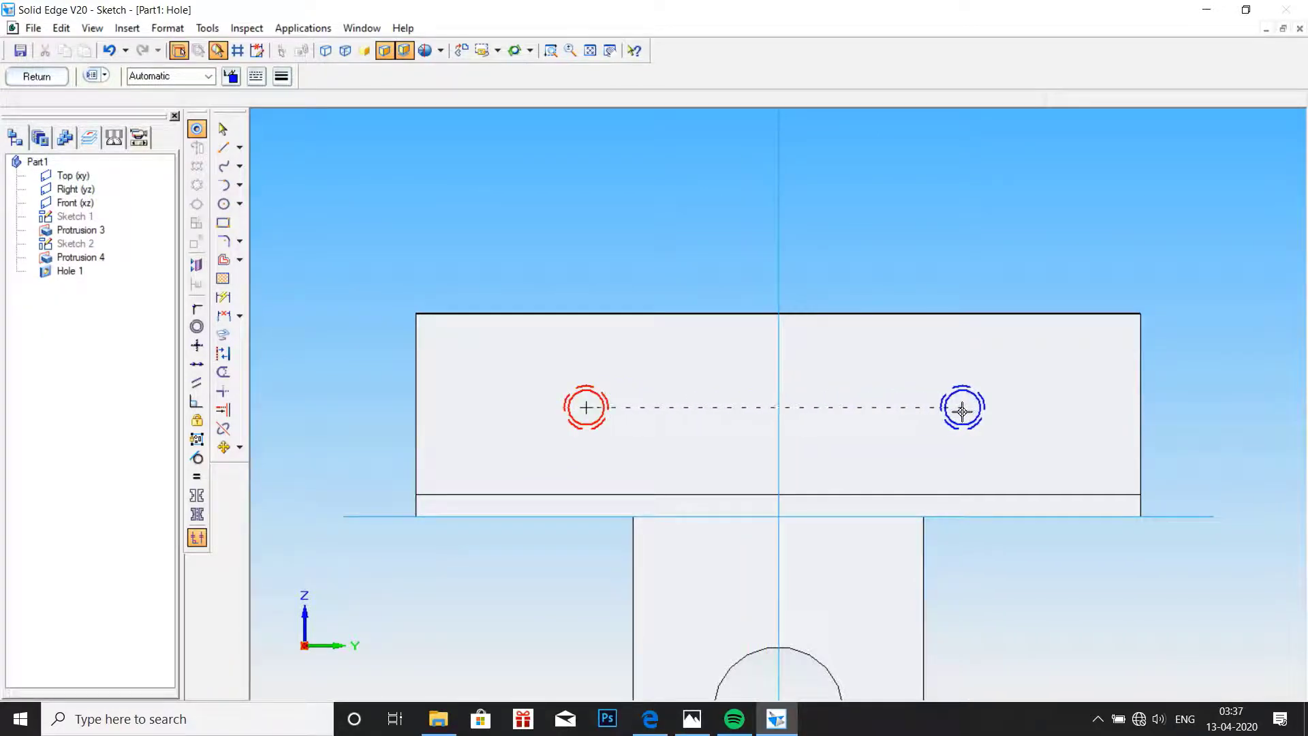
pyautogui.click(962, 408)
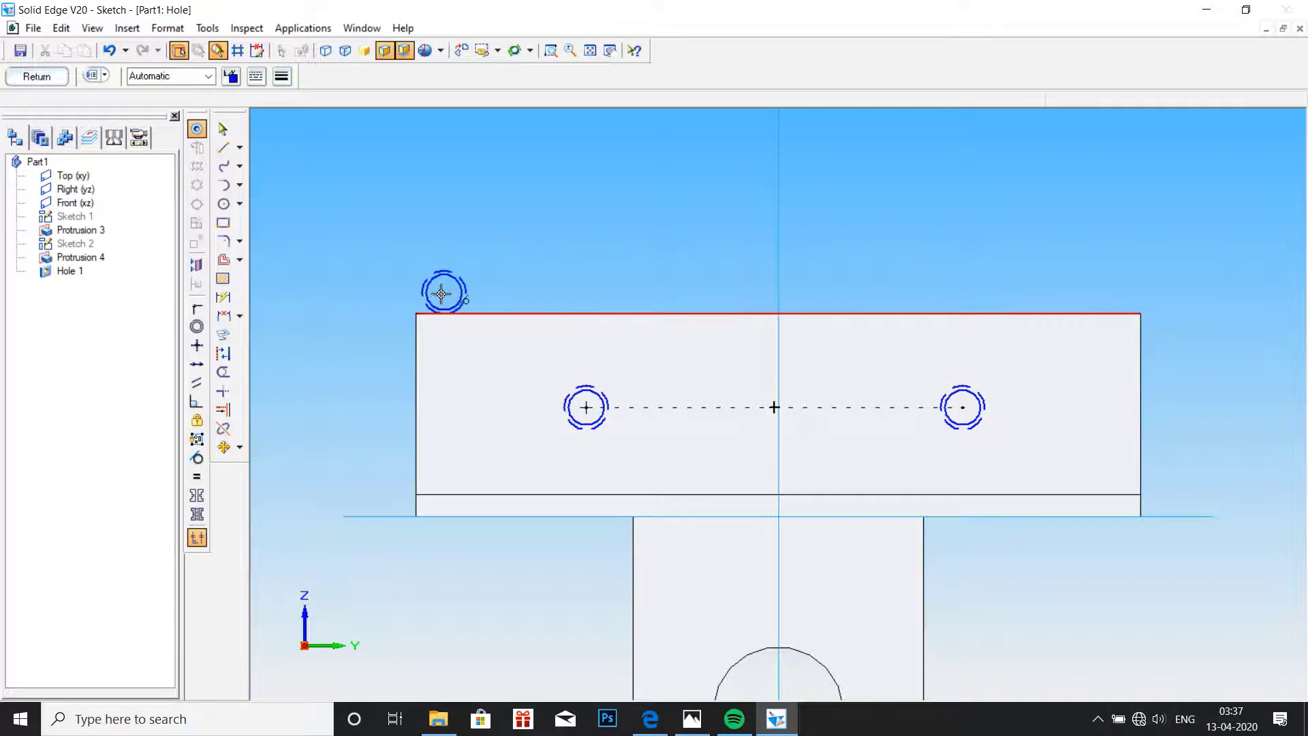
pyautogui.click(222, 298)
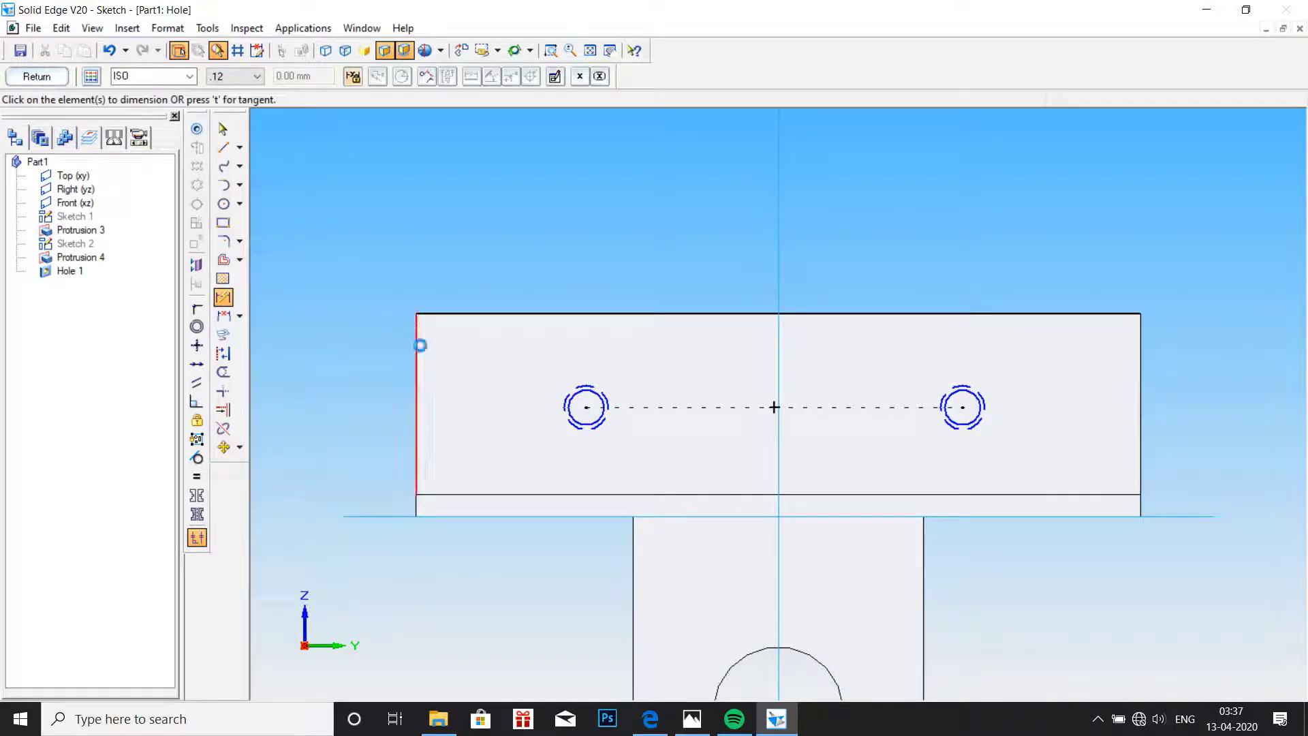
pyautogui.click(577, 394)
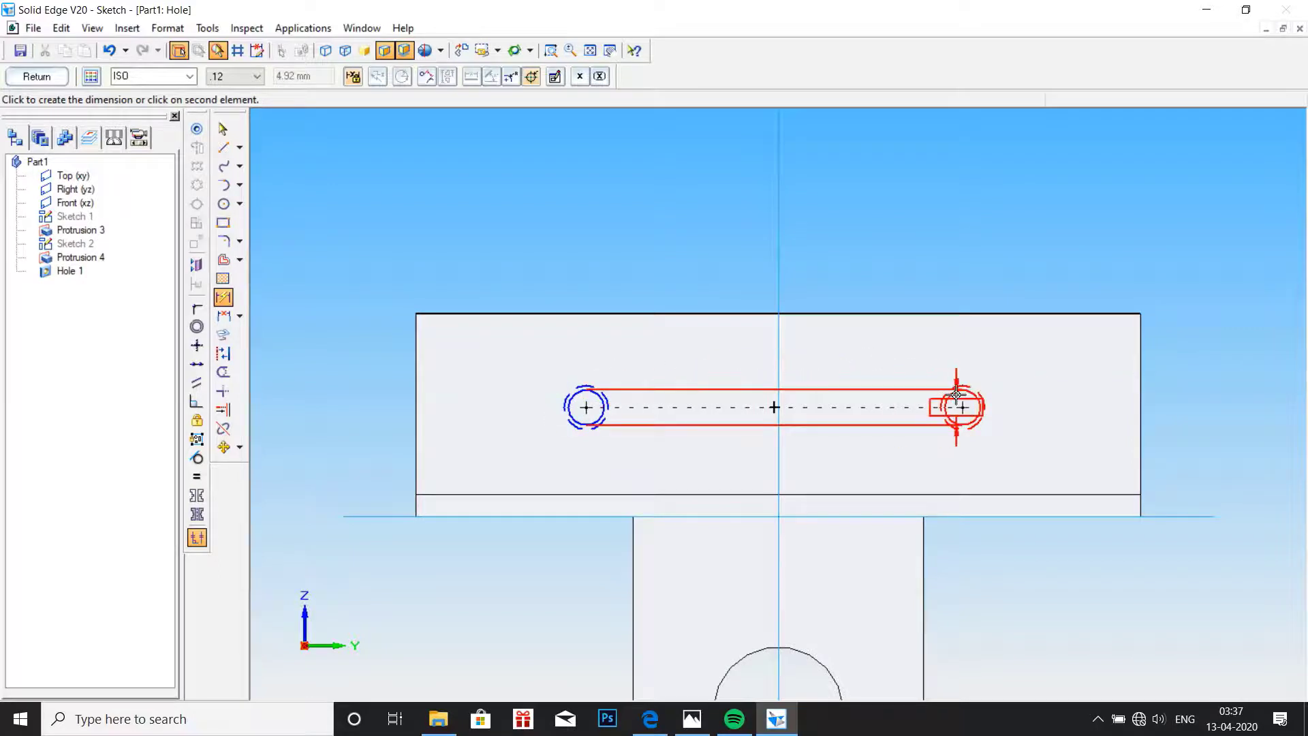
pyautogui.click(960, 405)
pyautogui.click(821, 240)
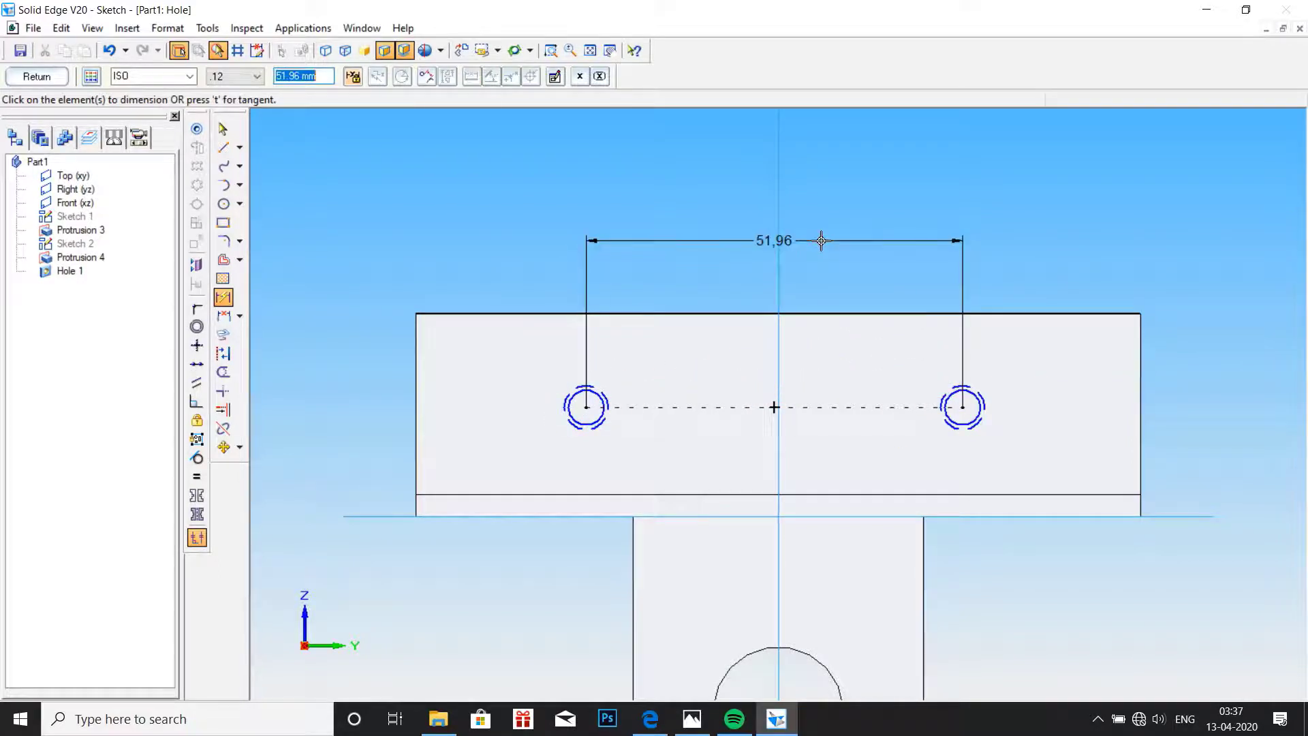
pyautogui.write('60')
pyautogui.press('Return')
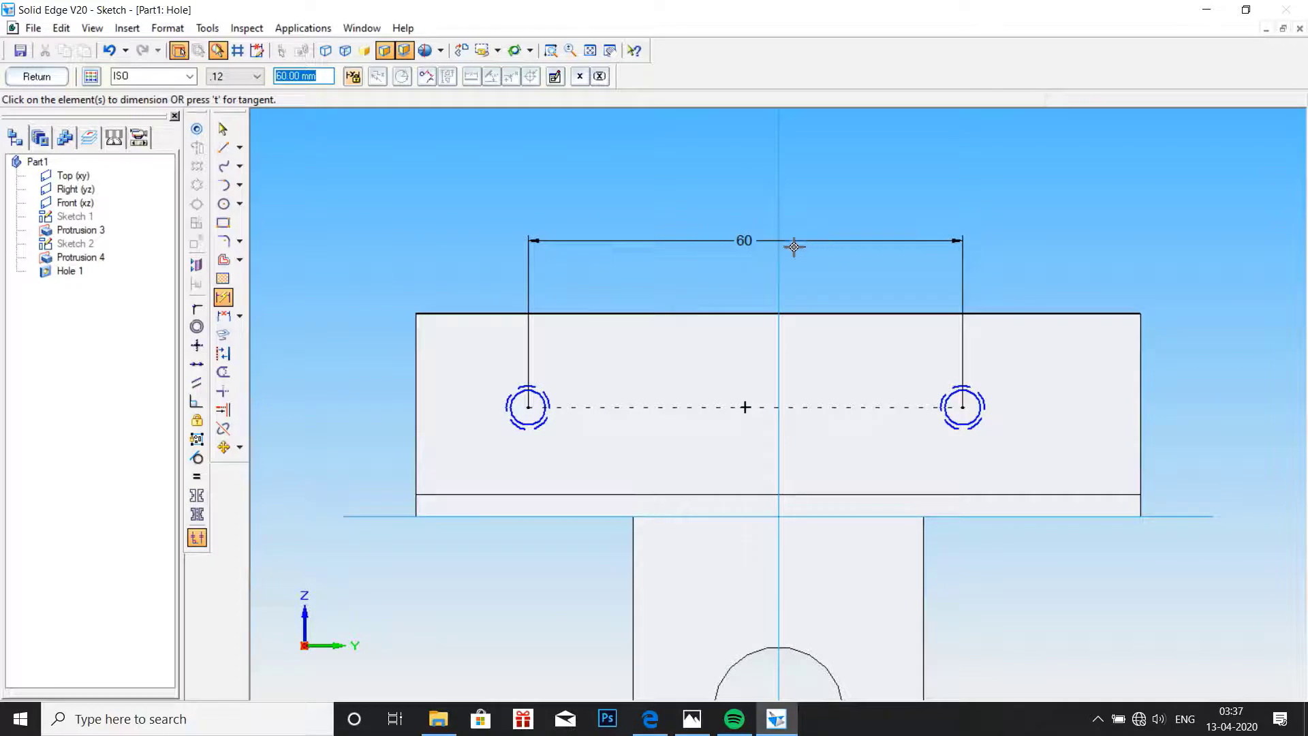
# Dimension the left hole's centre 30 mm from the vertical centre line.
pyautogui.click(527, 401)
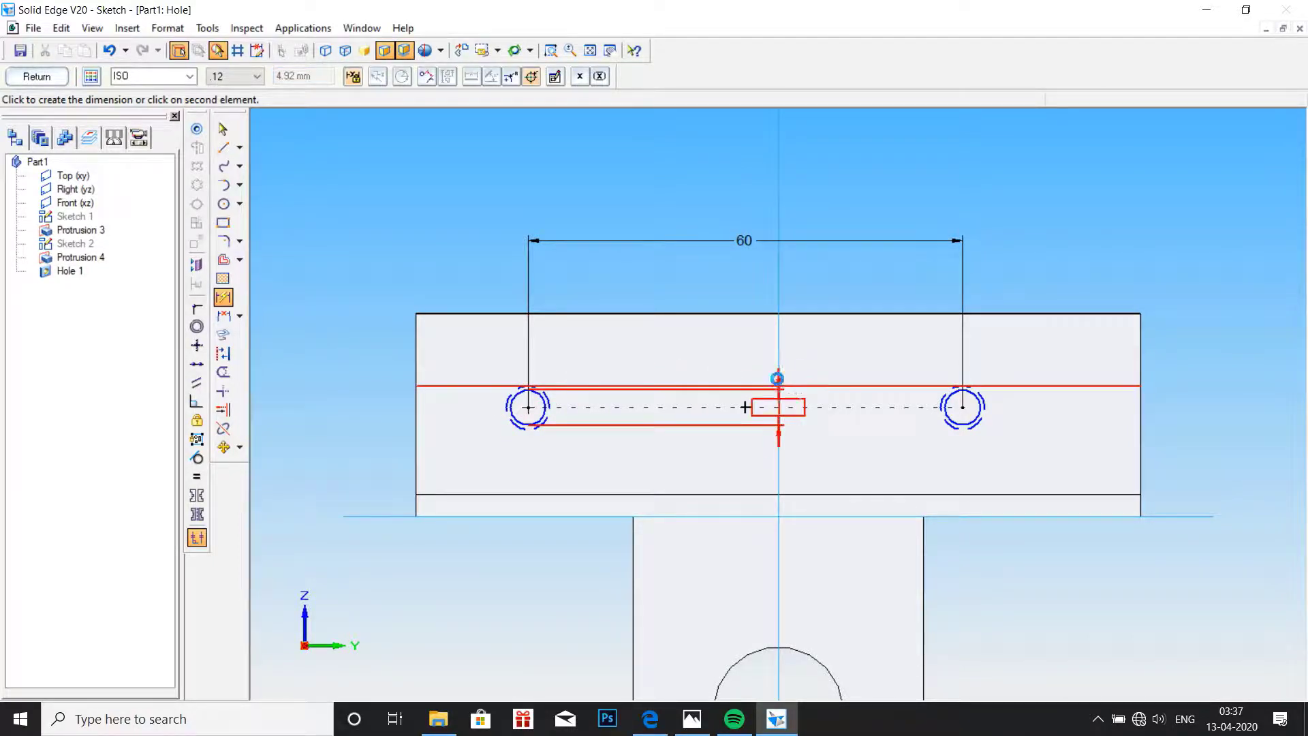
pyautogui.click(778, 376)
pyautogui.click(700, 216)
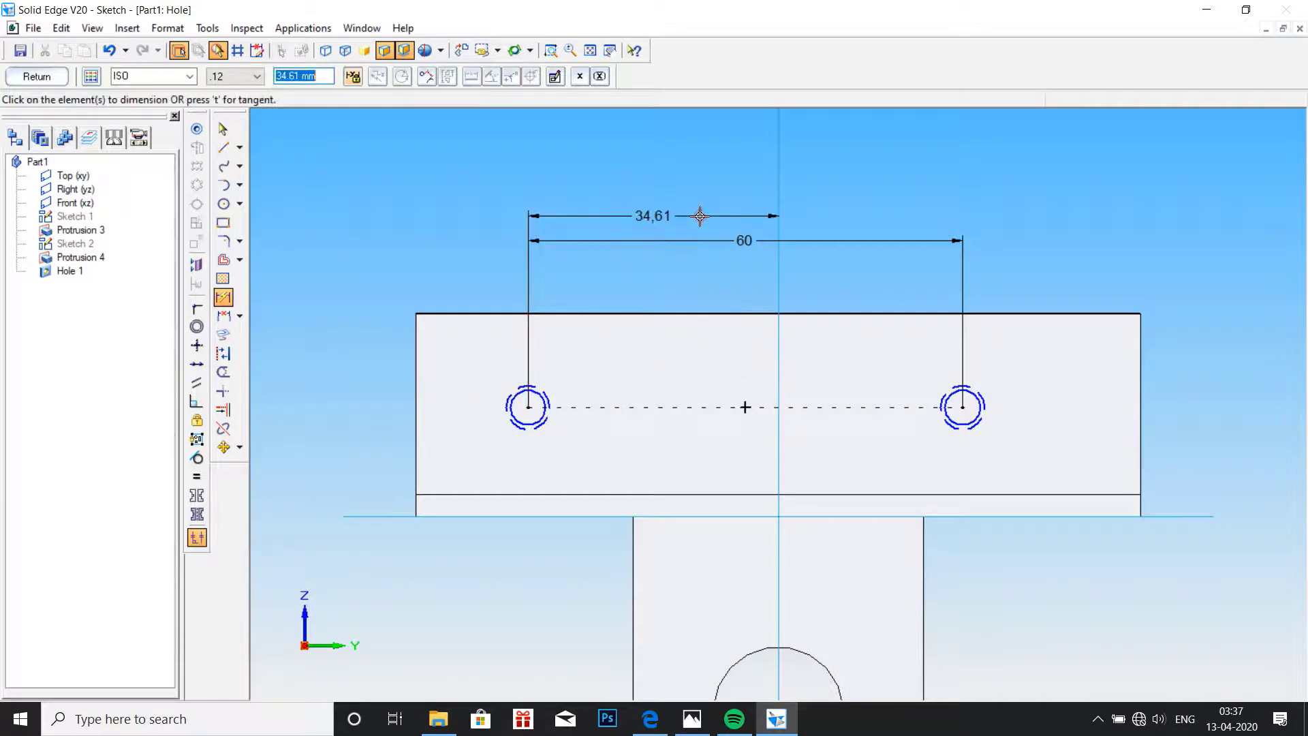
pyautogui.write('30')
pyautogui.press('Return')
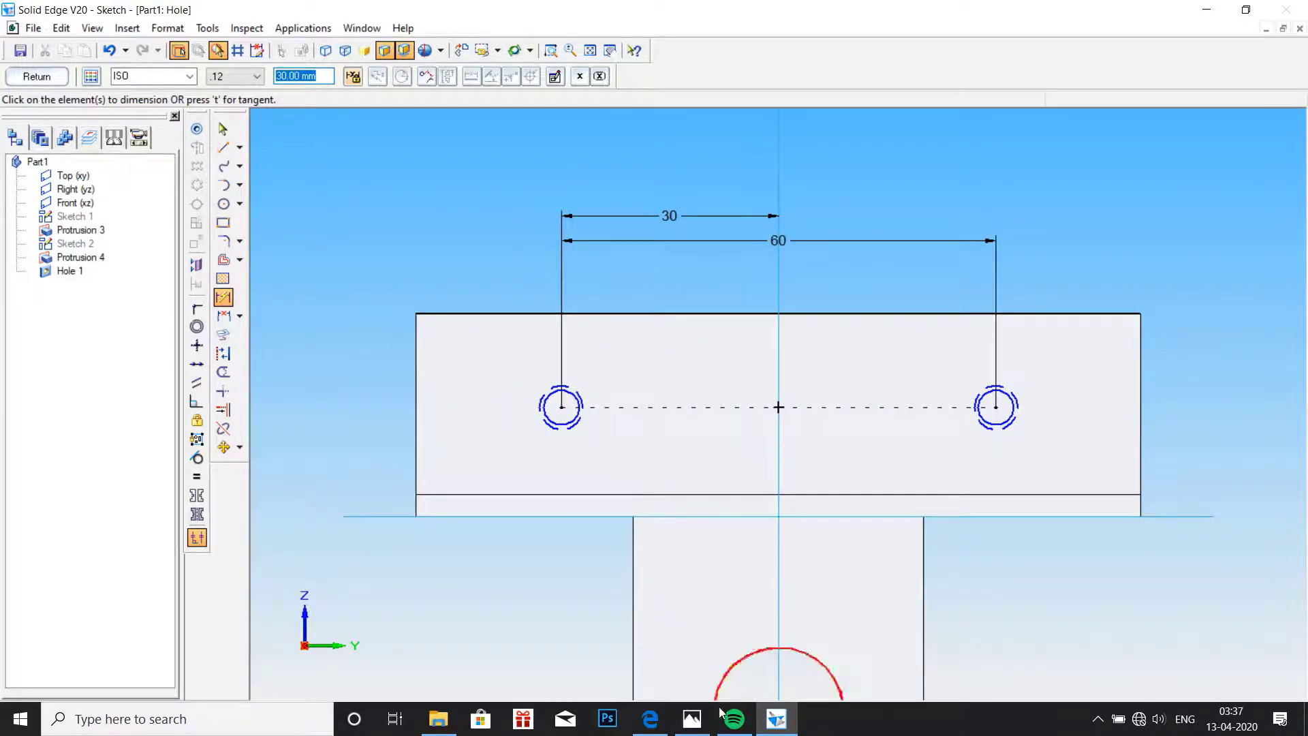
# Check the hole height in the drawing and dimension the left hole's centre 15.5 mm above the upper body's bottom edge.
pyautogui.click(695, 716)
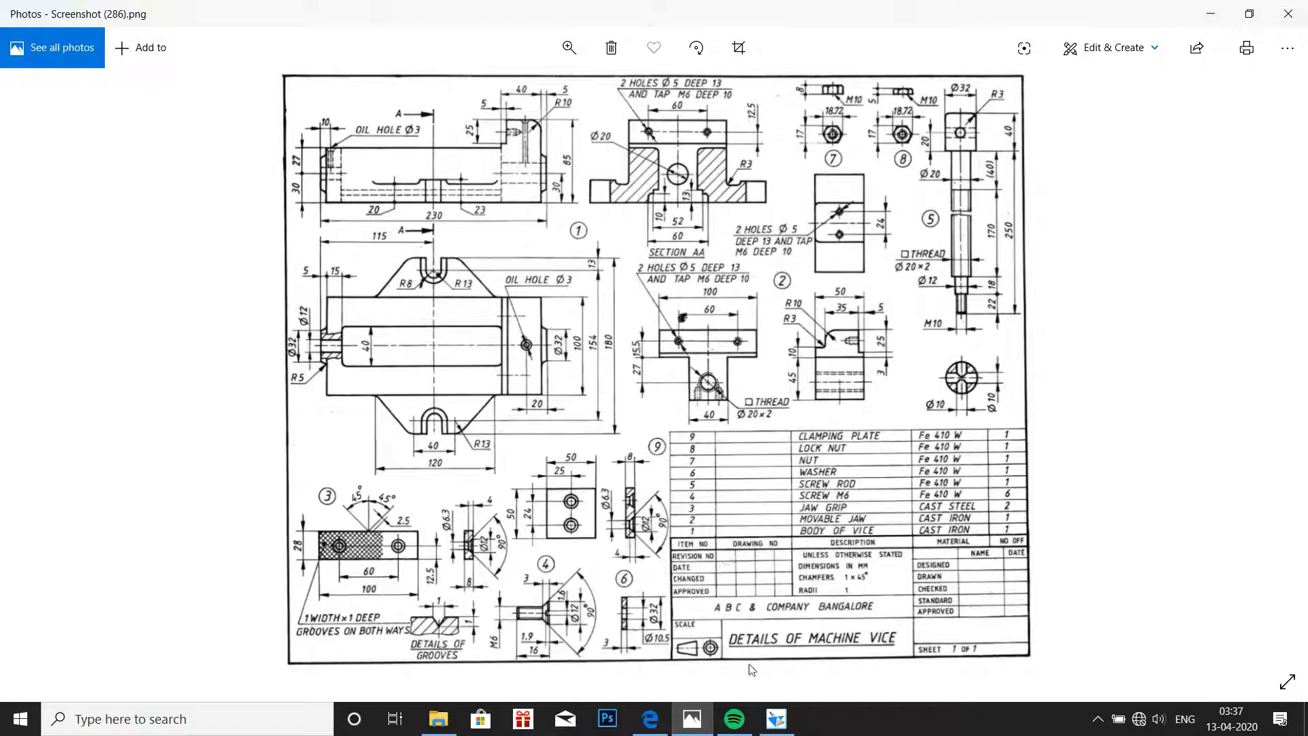
pyautogui.click(777, 719)
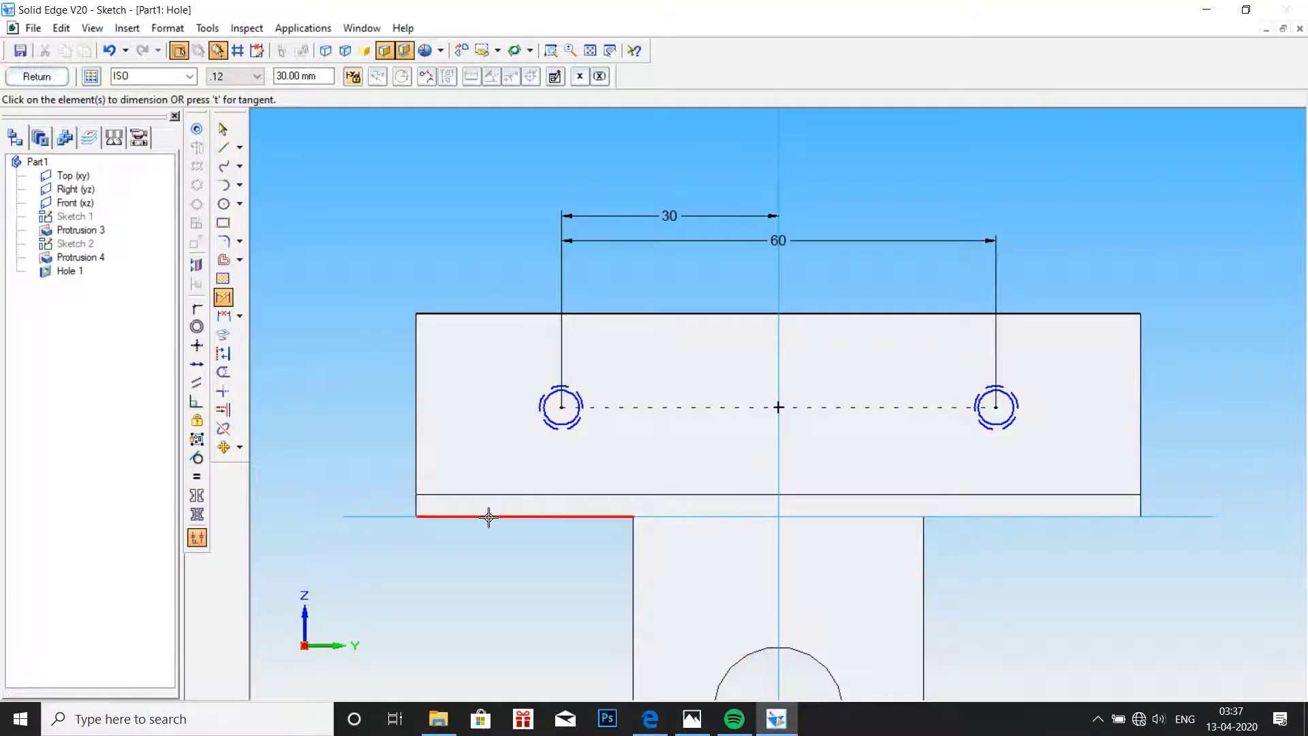
pyautogui.click(538, 408)
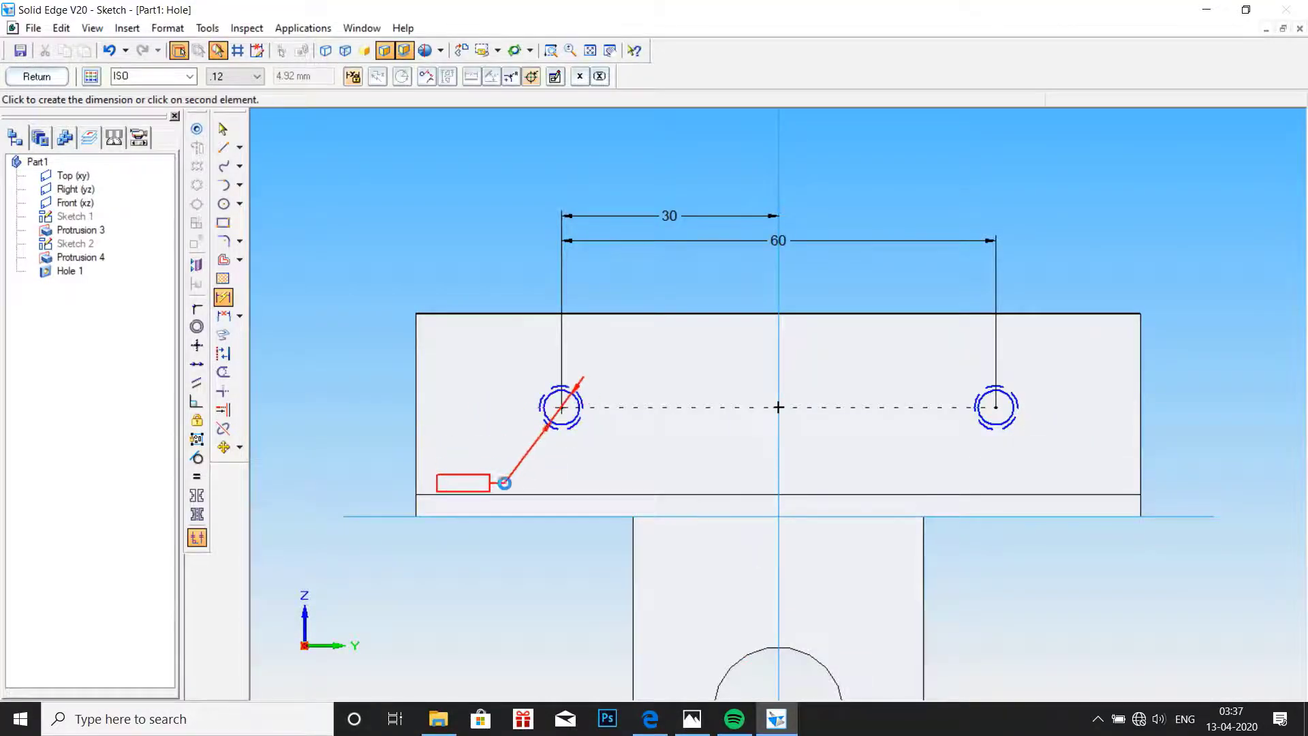
pyautogui.click(505, 515)
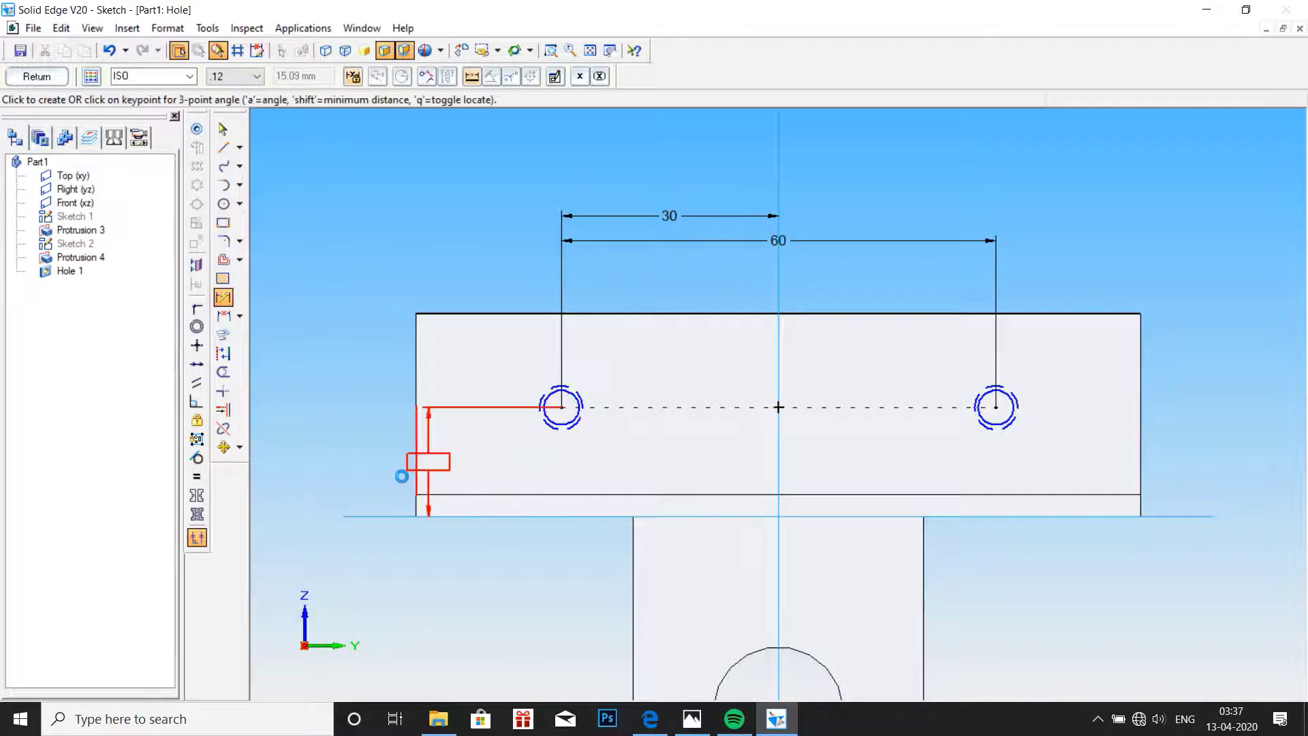
pyautogui.click(362, 465)
pyautogui.write('15.5')
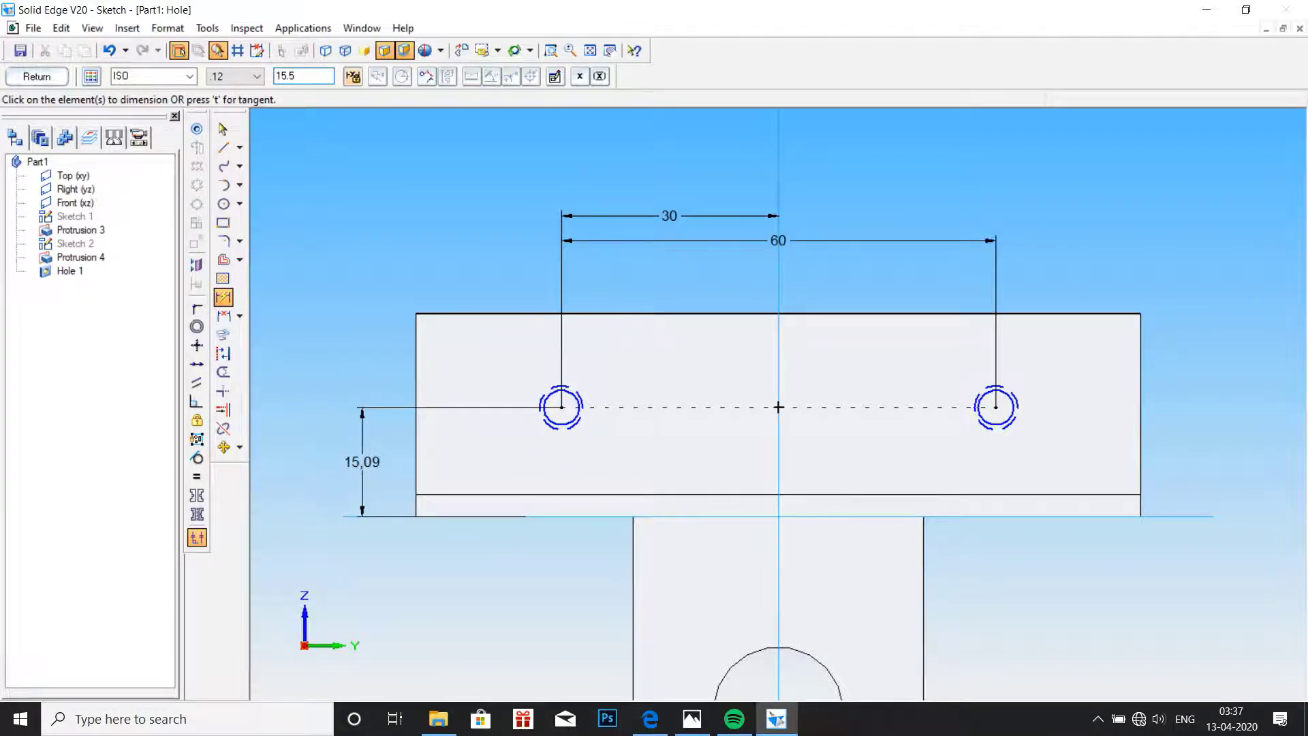
pyautogui.press('Return')
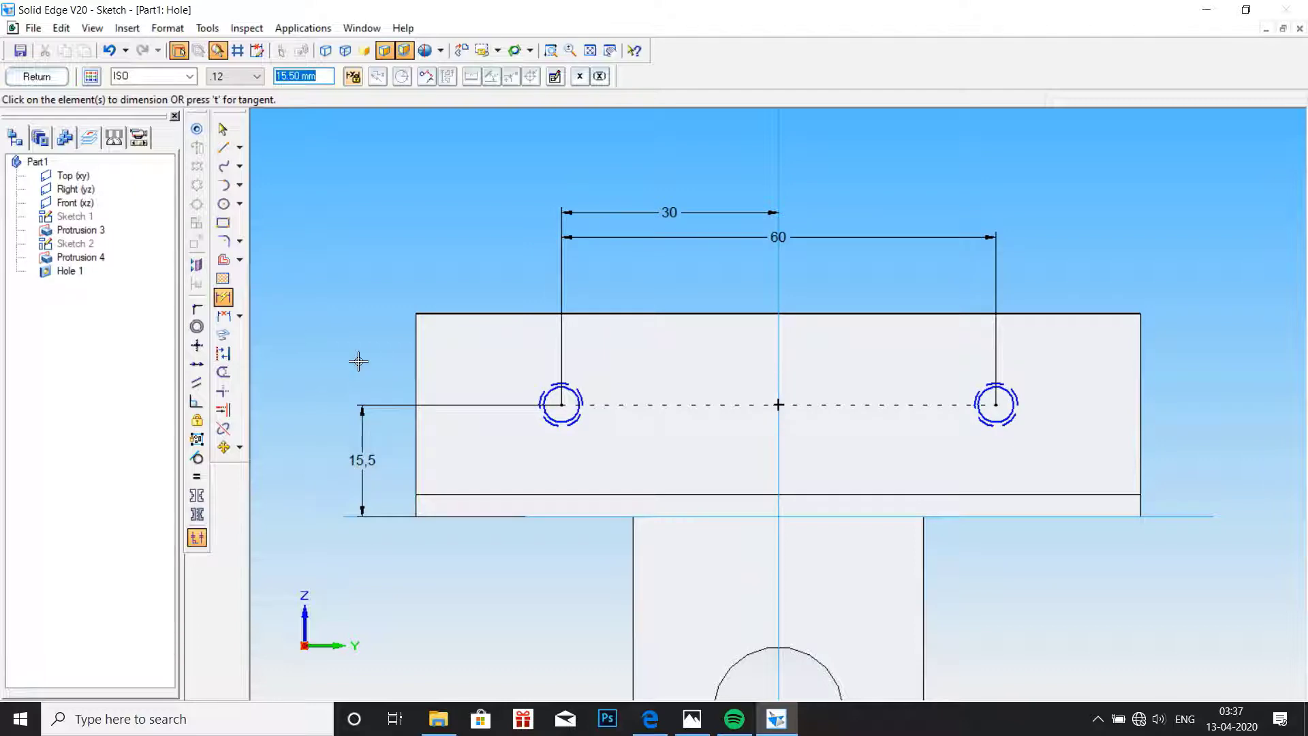
# Exit the hole sketch, cut the two tapped holes inward into the gripping face and finish the feature.
pyautogui.click(39, 77)
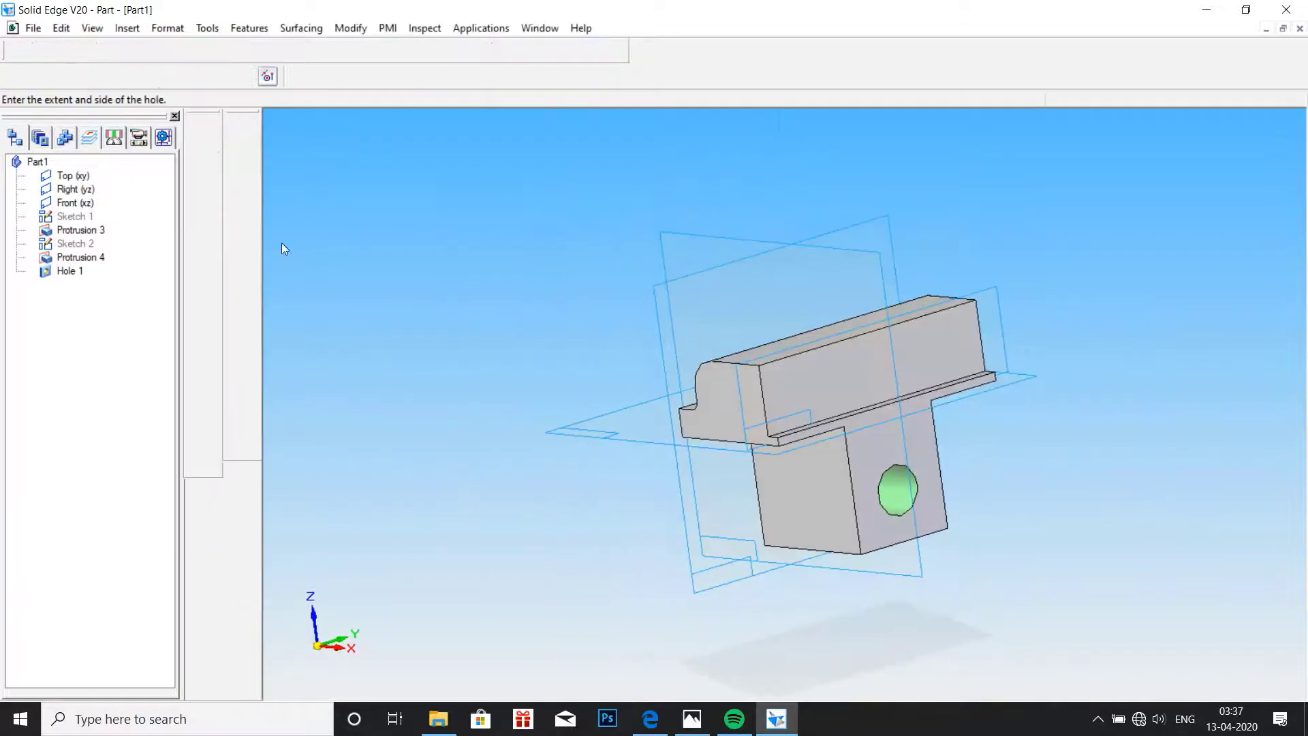
pyautogui.click(439, 358)
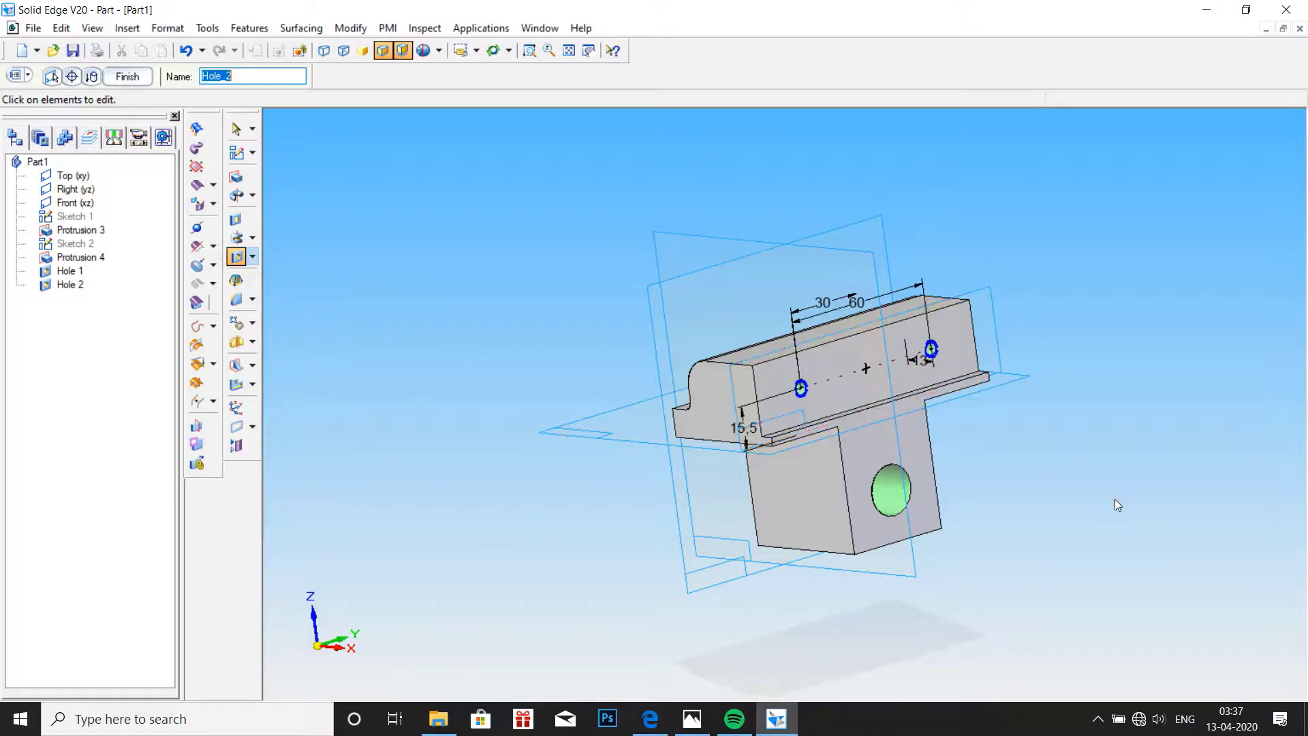
pyautogui.click(127, 76)
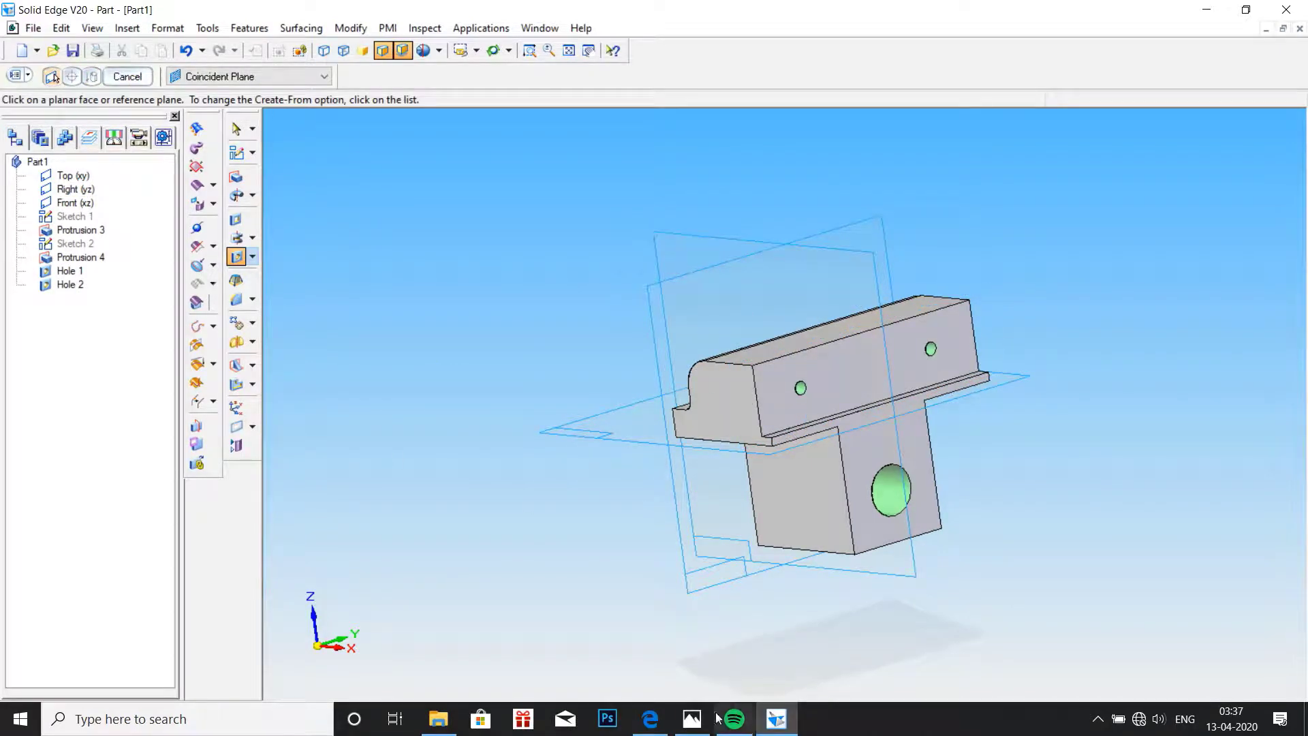
# Check the underside hole callout in the drawing and start the hole sketch on the lower block's bottom face.
pyautogui.click(692, 719)
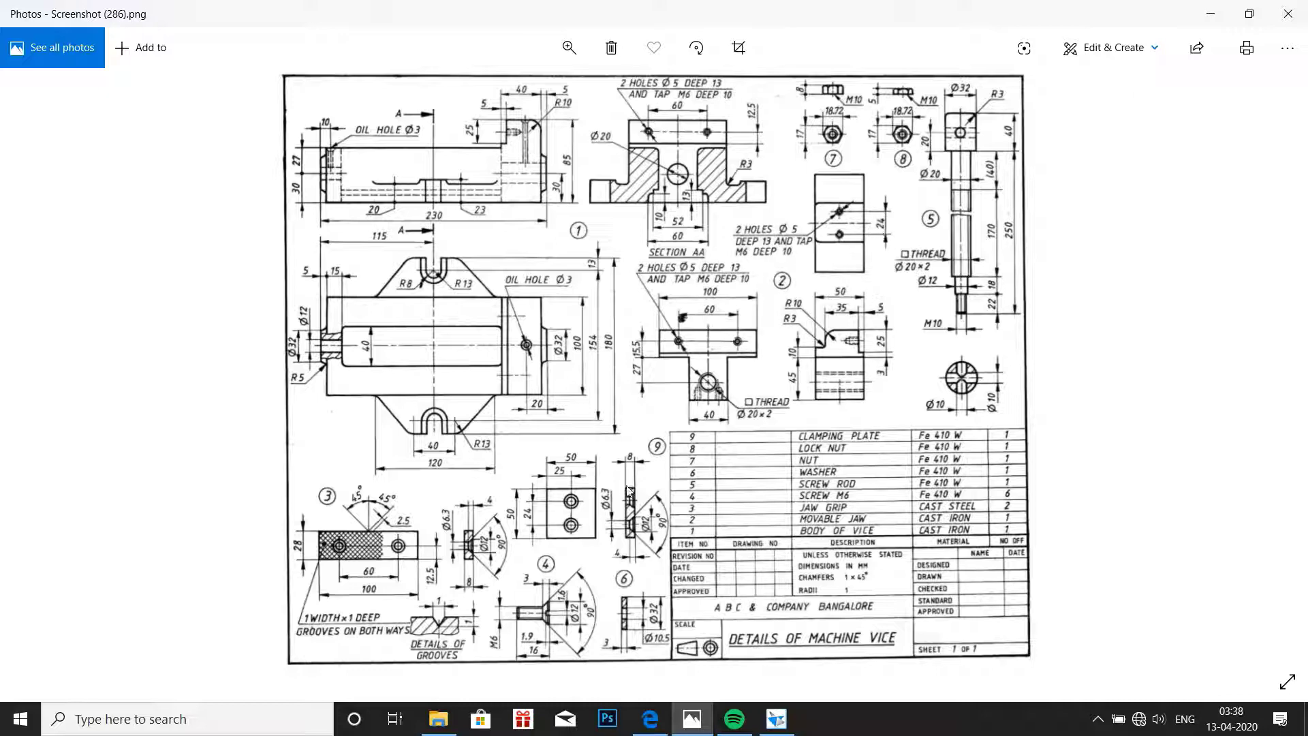
pyautogui.click(771, 717)
pyautogui.moveTo(754, 645); pyautogui.dragTo(896, 543, button='middle')
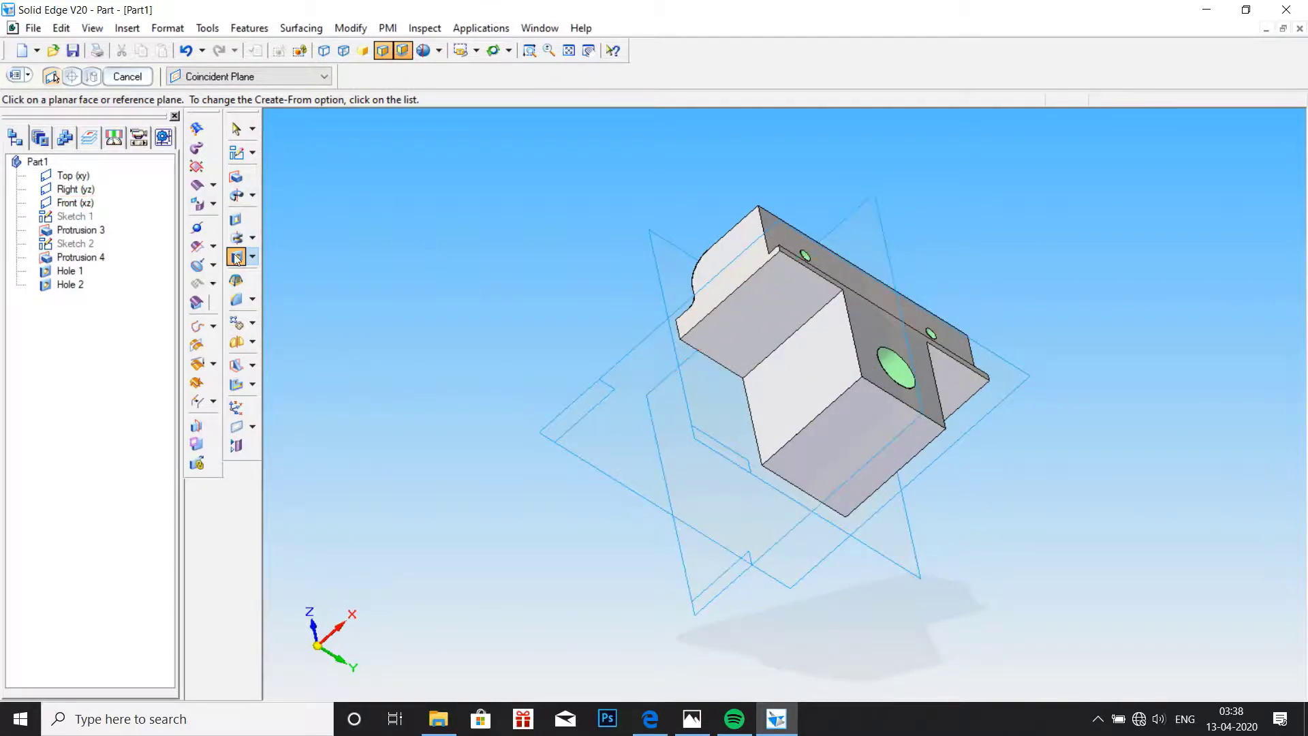
pyautogui.click(813, 444)
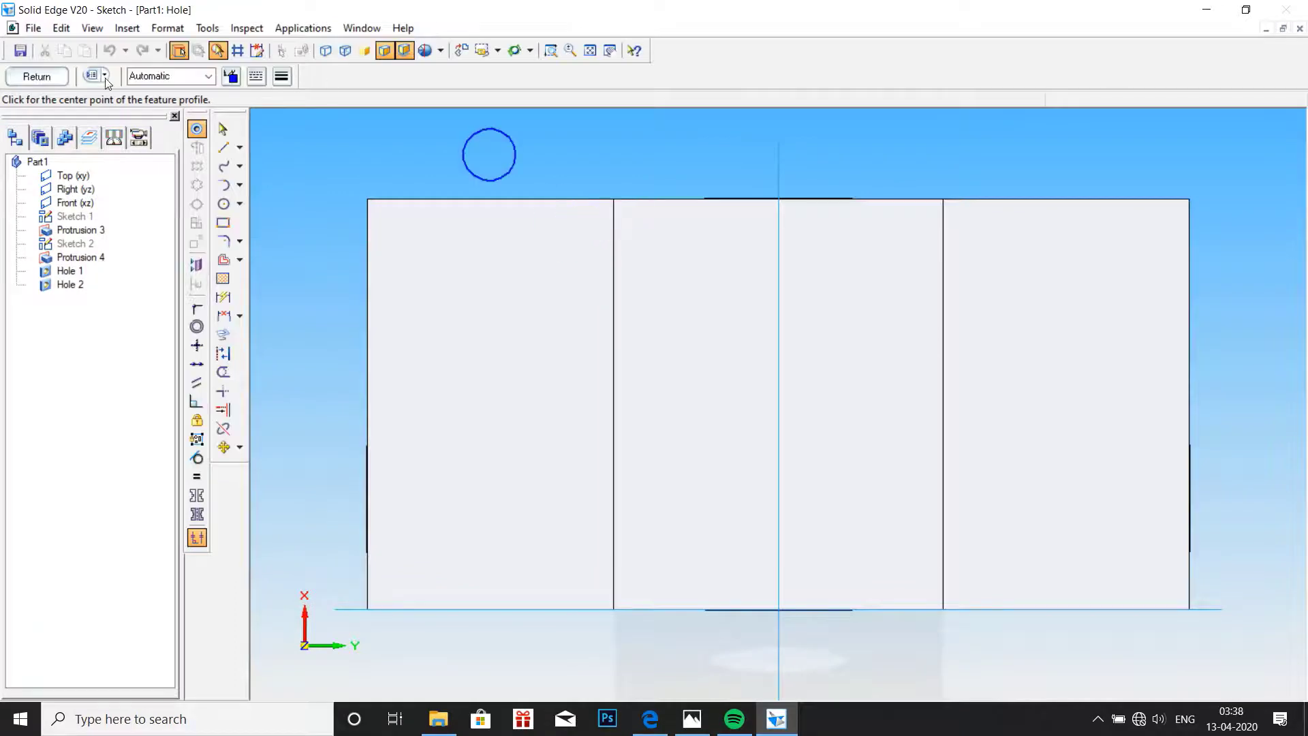
# Set the hole type to Threaded in mm, with a 5 mm diameter and an M6 standard thread.
pyautogui.click(197, 128)
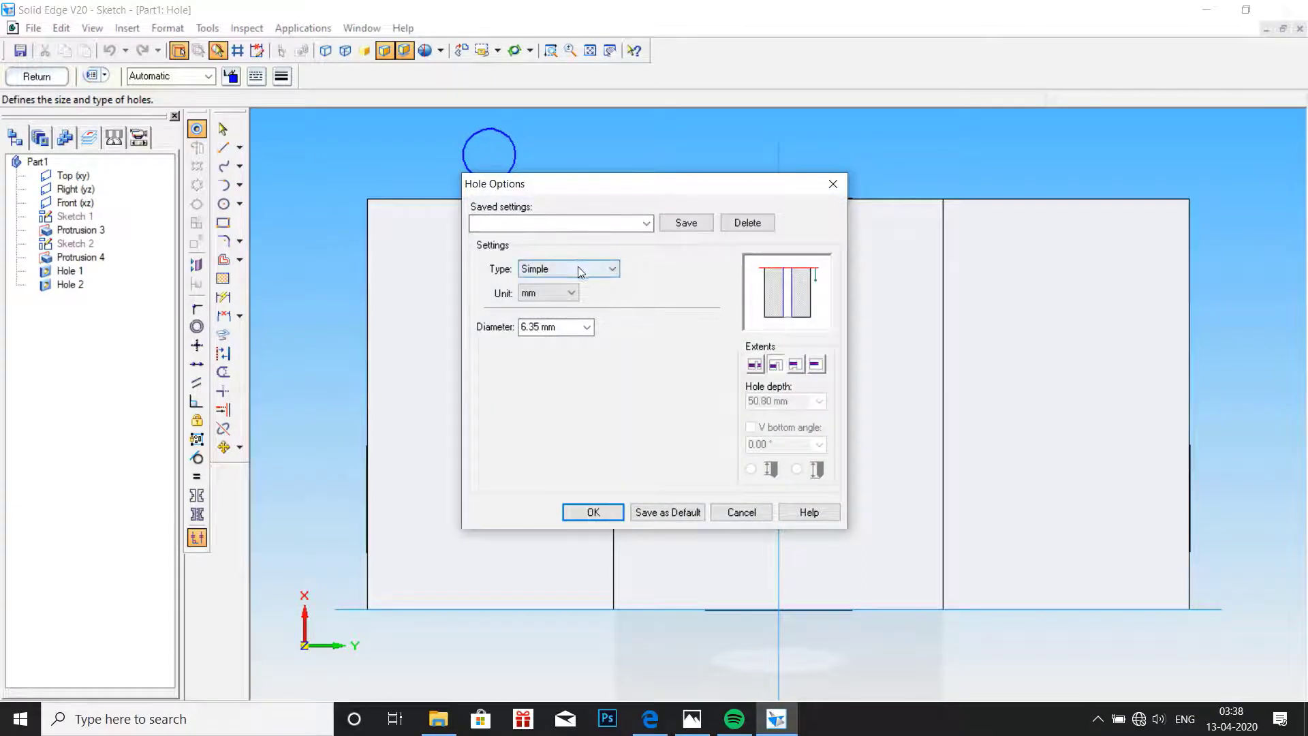
pyautogui.click(578, 267)
pyautogui.click(553, 294)
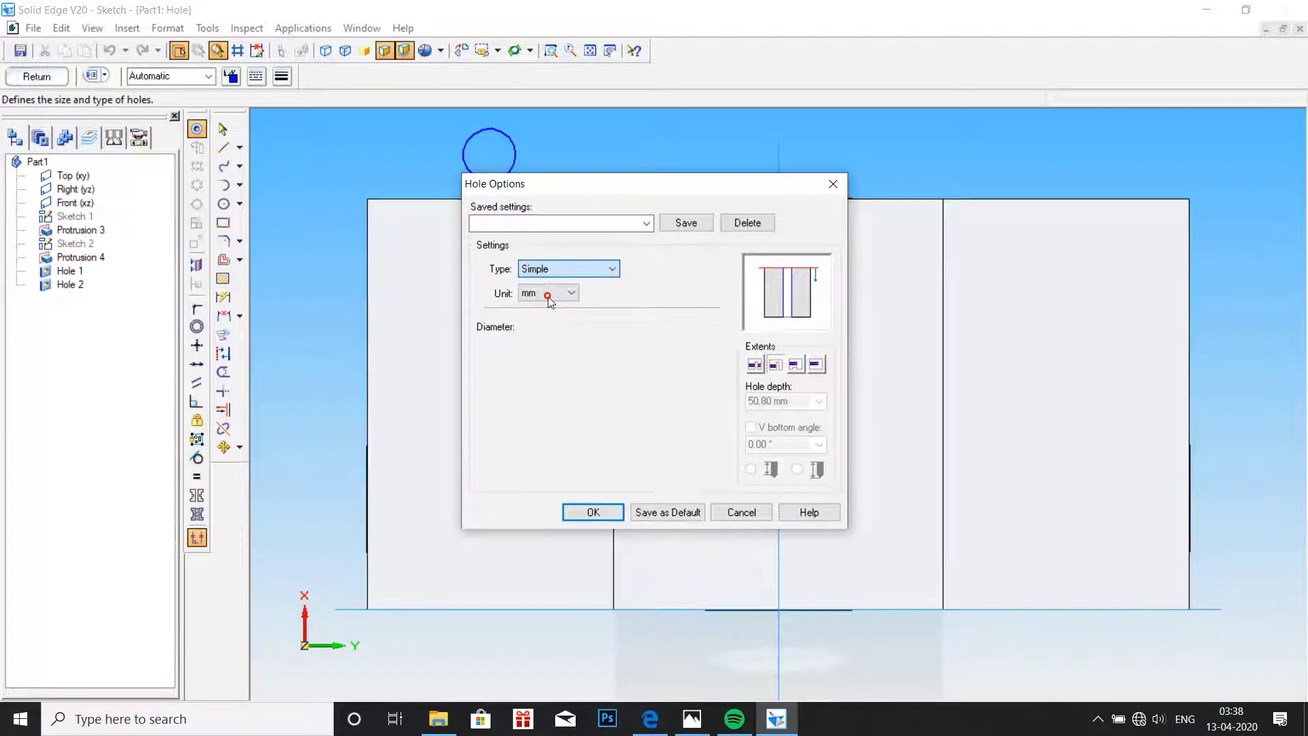
pyautogui.click(555, 327)
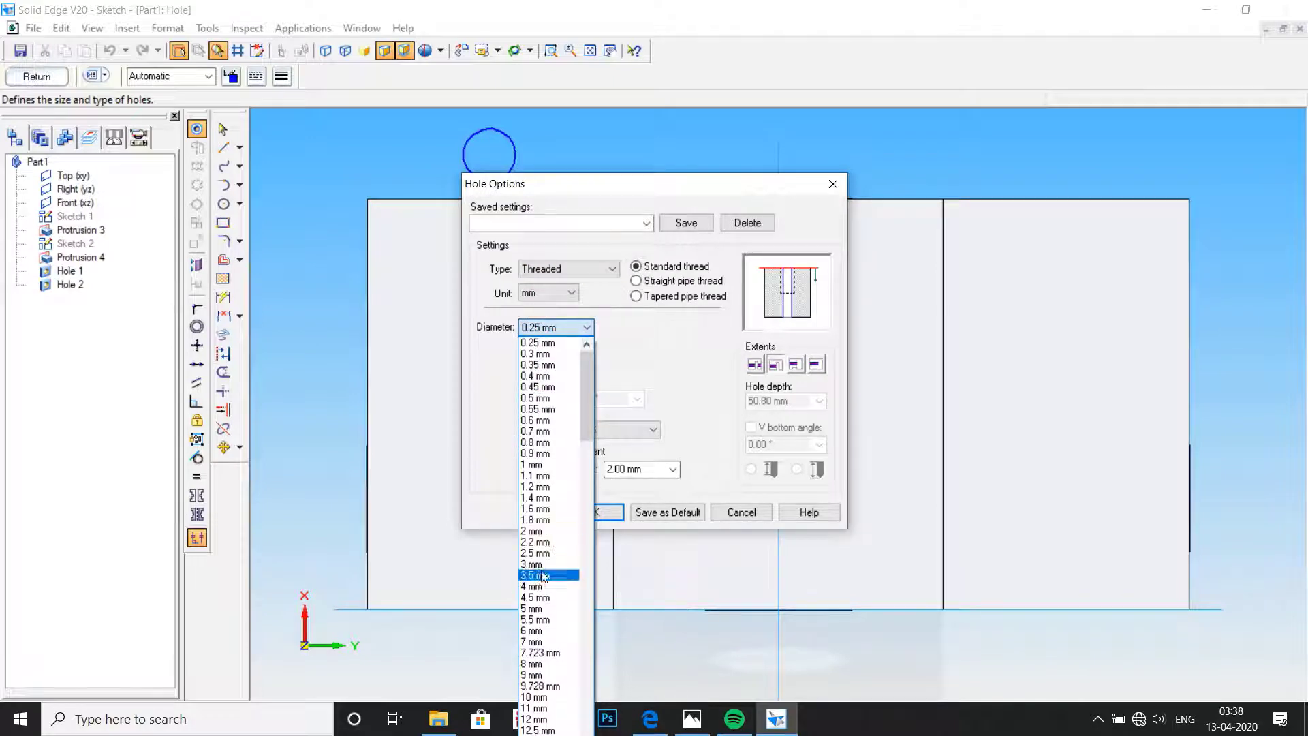
pyautogui.click(537, 609)
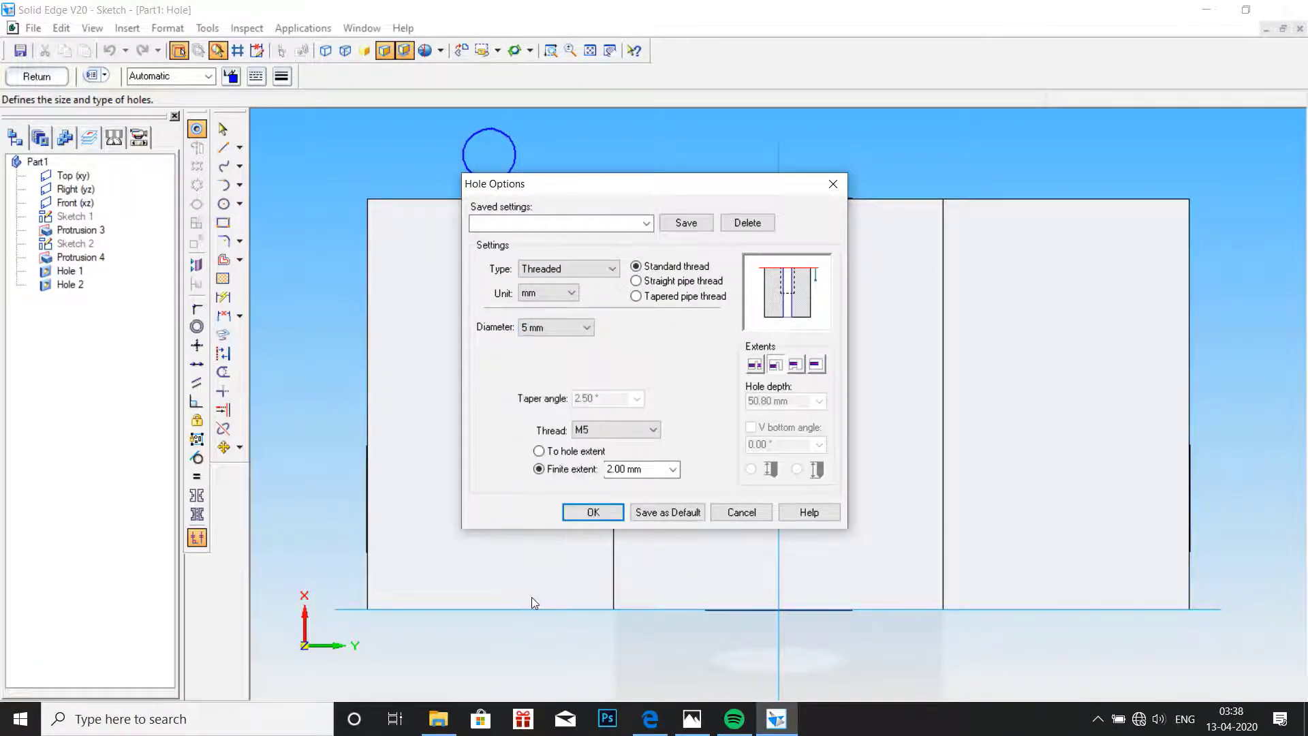
pyautogui.click(647, 431)
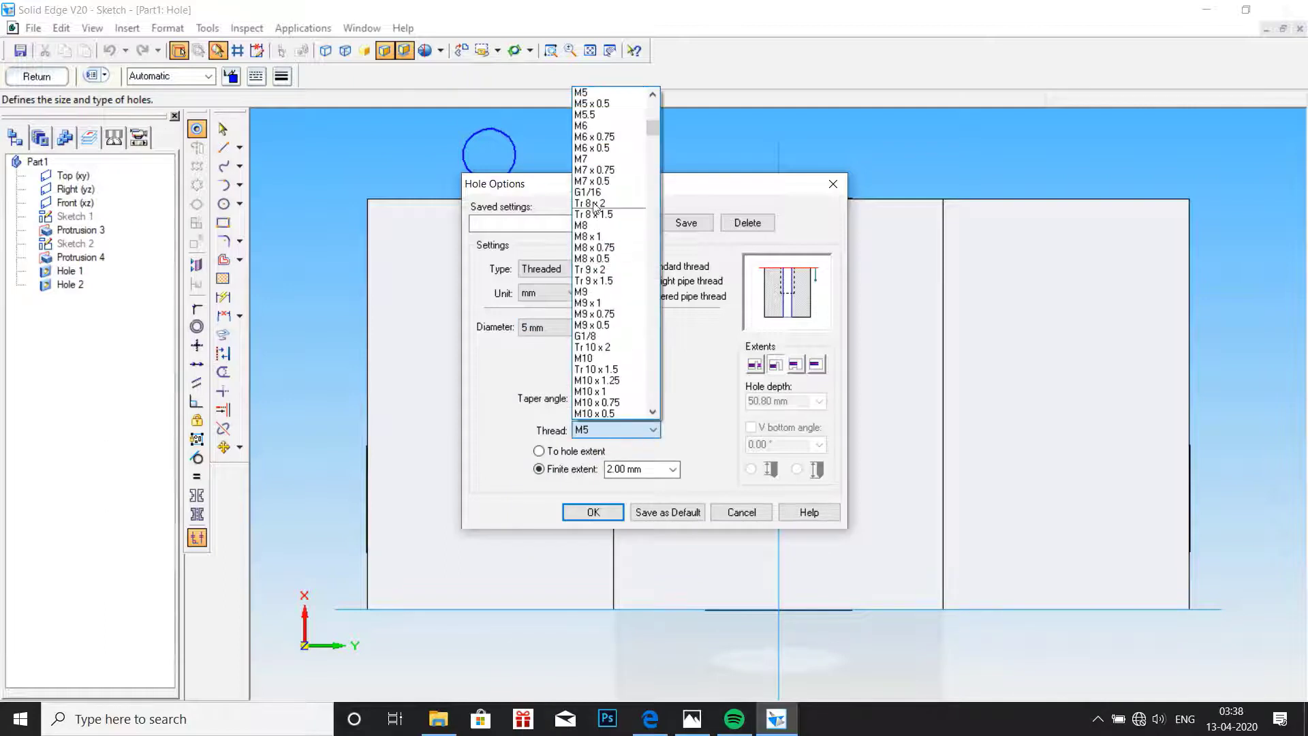
pyautogui.click(583, 125)
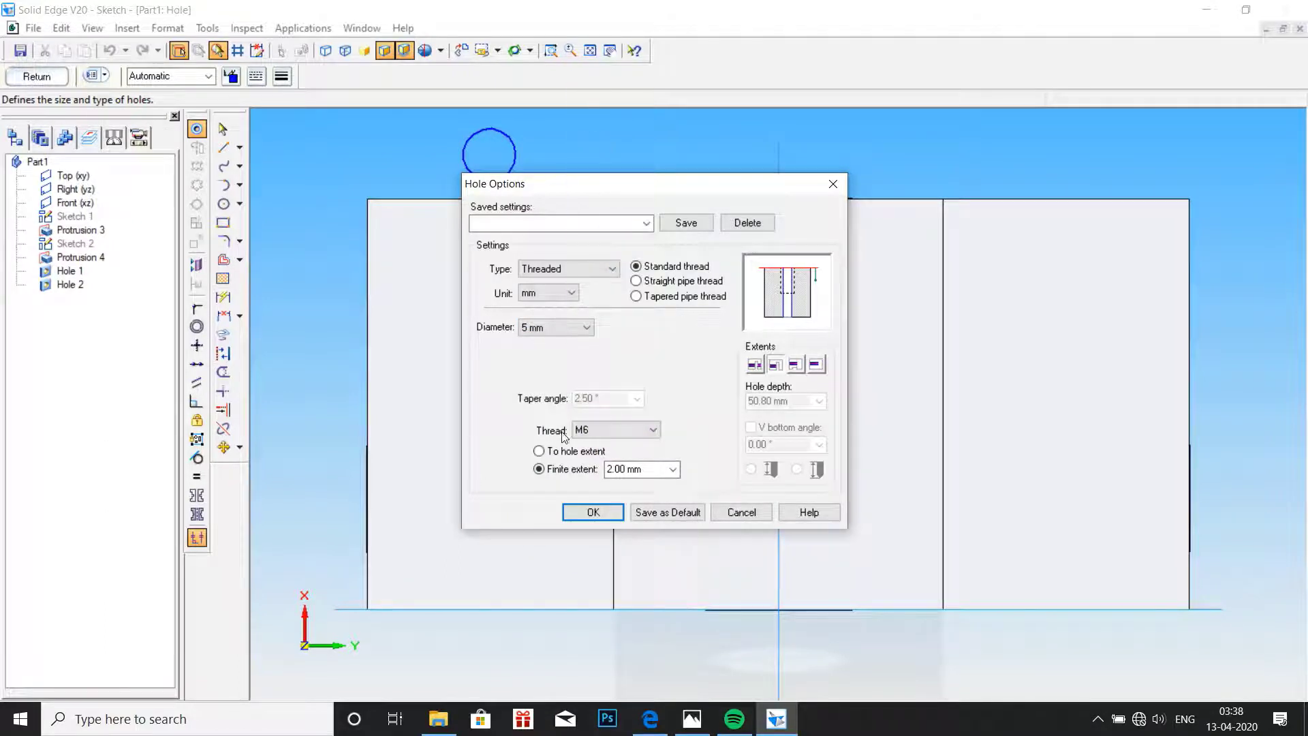
# Set the finite thread extent to 10 mm and the hole to a finite depth of 13 mm, and accept the options.
pyautogui.moveTo(609, 469); pyautogui.dragTo(628, 471)
pyautogui.write('10')
pyautogui.click(816, 364)
pyautogui.click(802, 399)
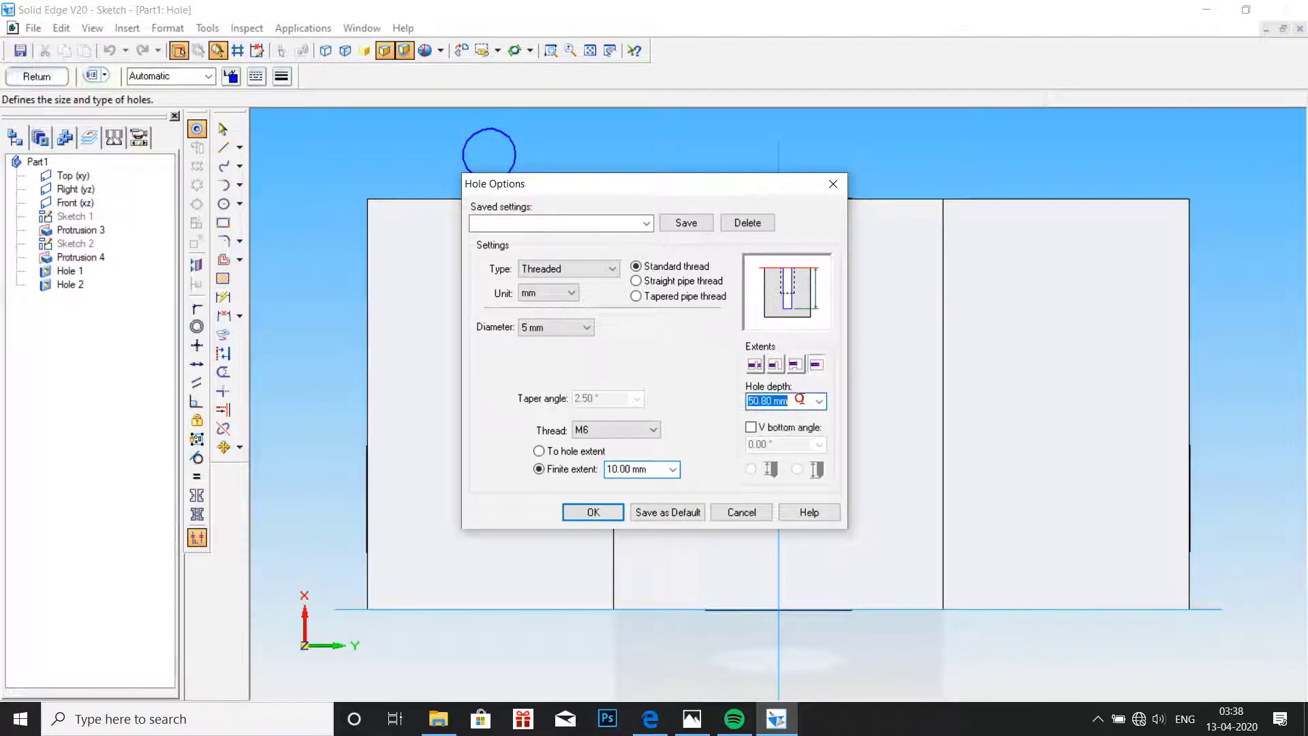
pyautogui.write('13')
pyautogui.click(607, 514)
# Place two level holes on either side of the vertical centre line and dimension their centres 24 mm apart, checking the spacing in the drawing.
pyautogui.click(686, 403)
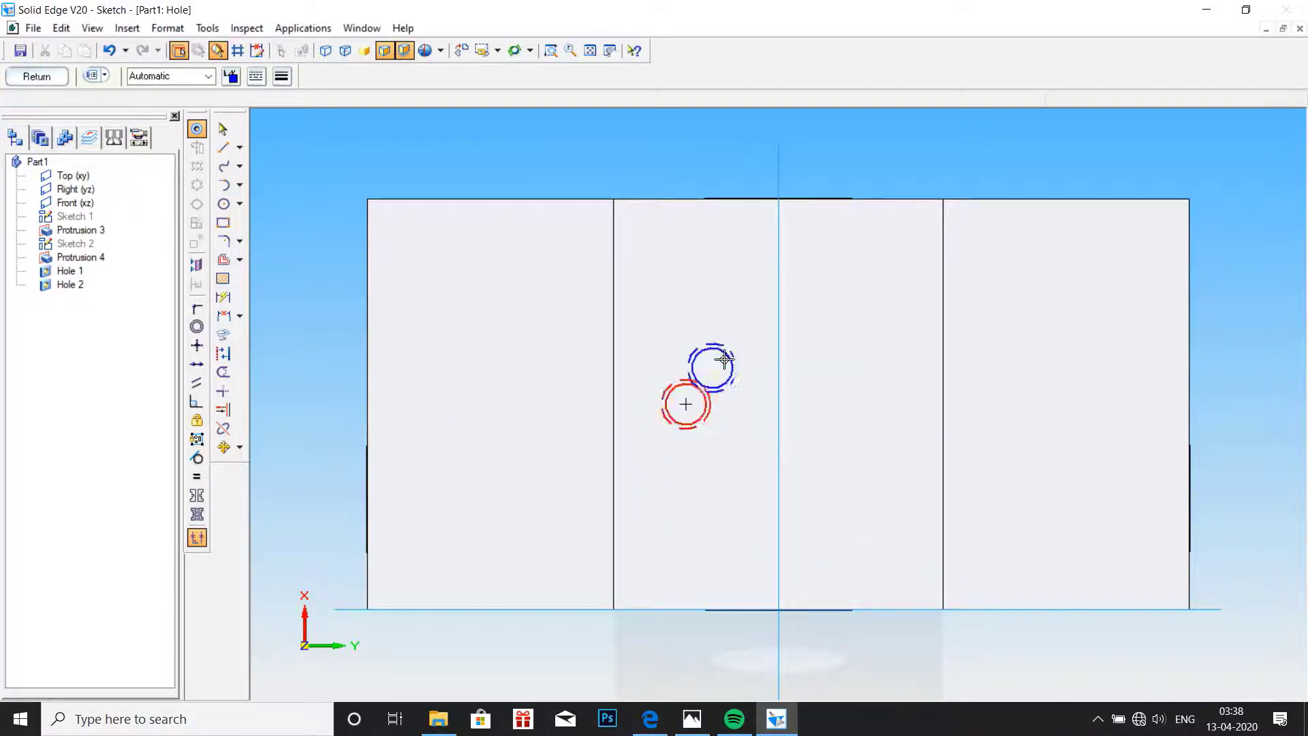
pyautogui.click(864, 403)
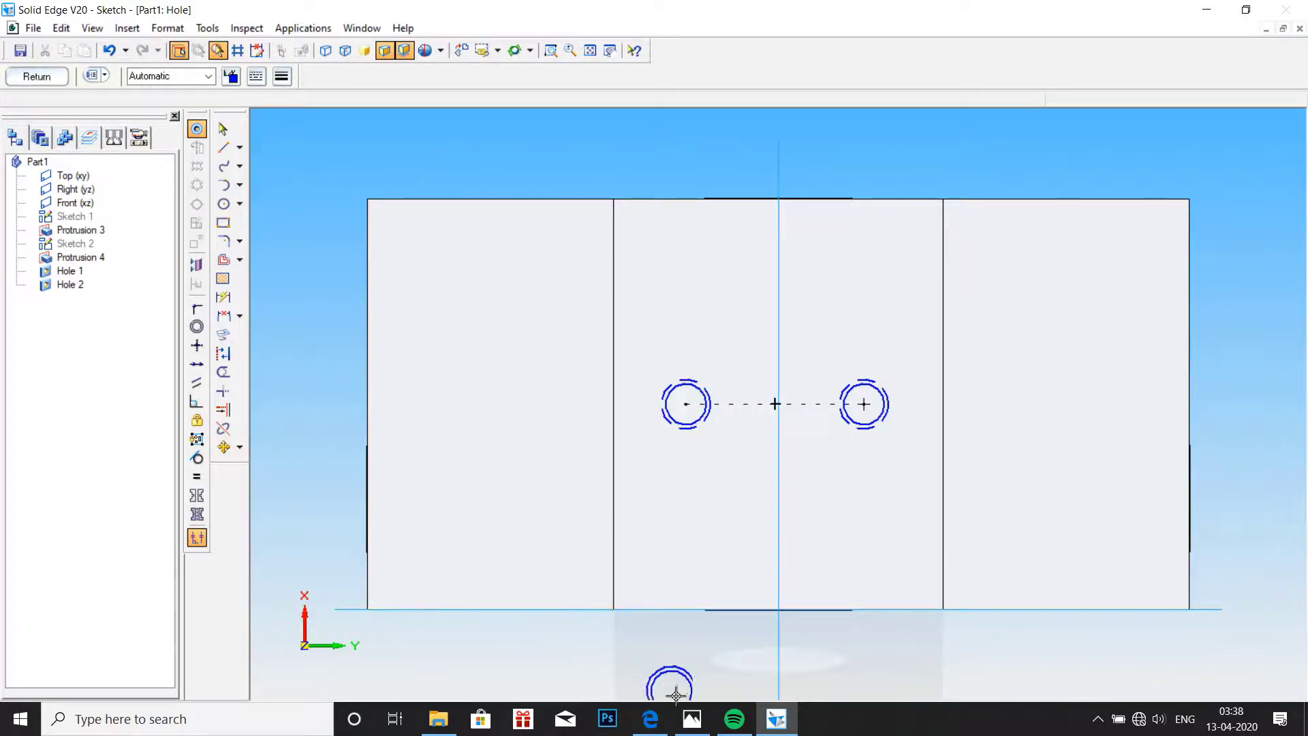
pyautogui.click(691, 719)
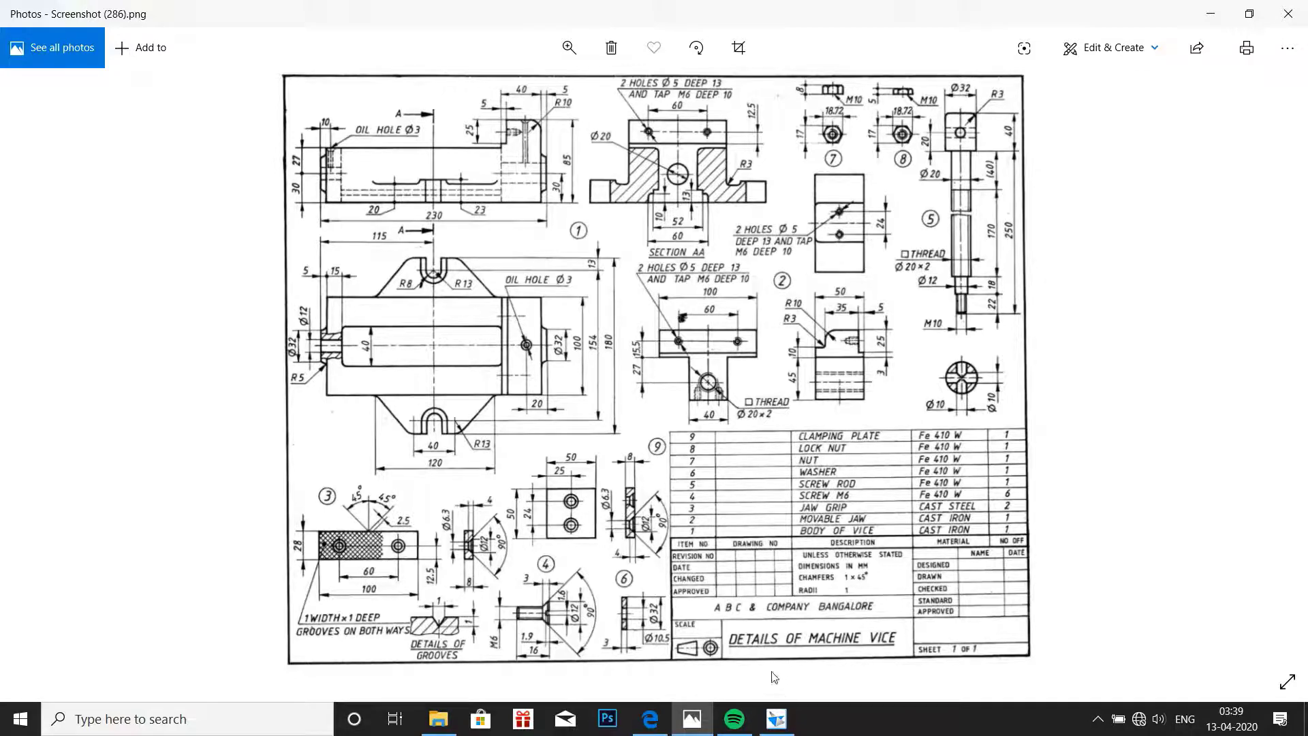
pyautogui.click(775, 721)
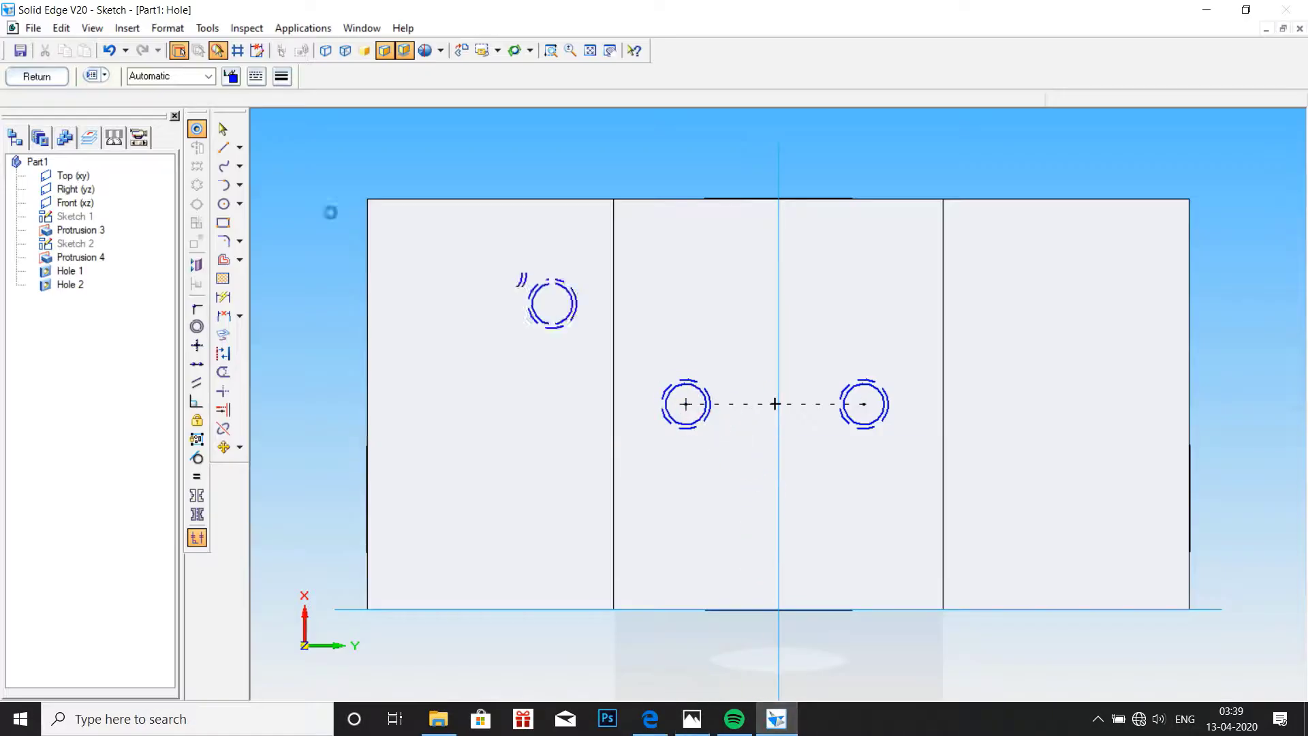
pyautogui.click(222, 298)
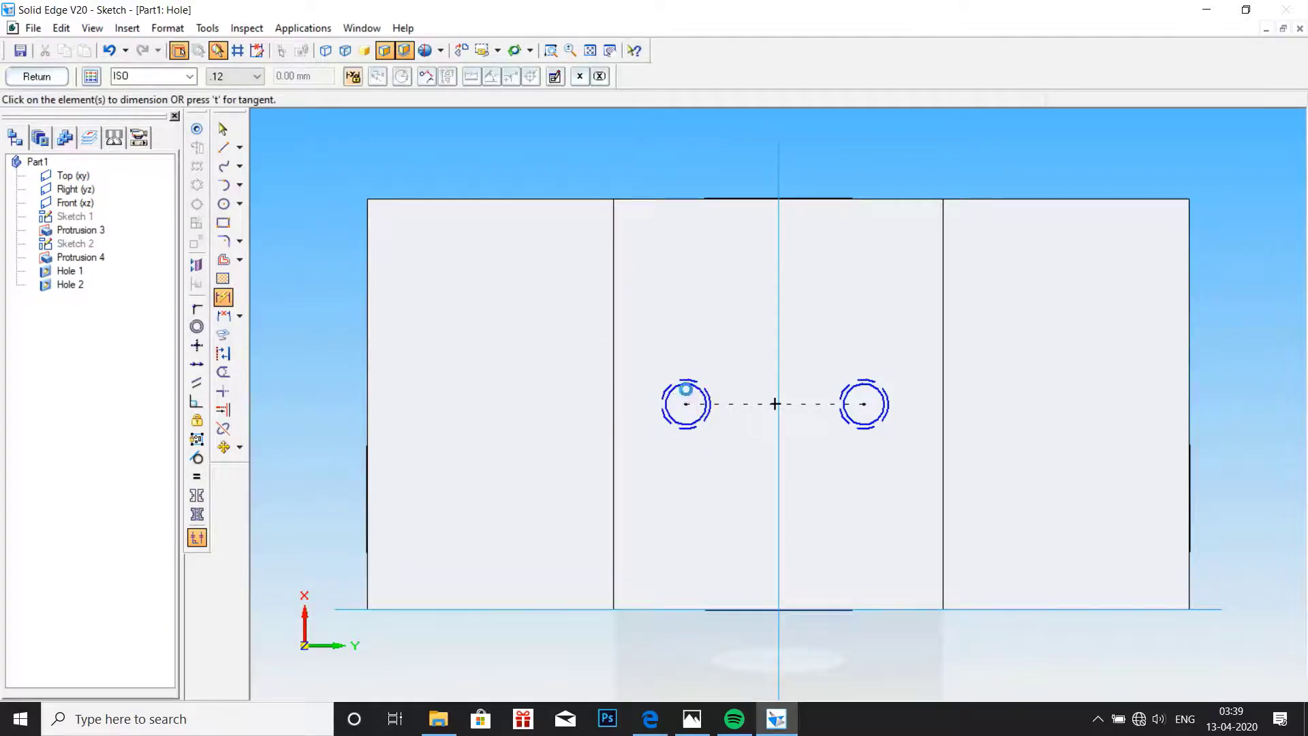
pyautogui.click(685, 396)
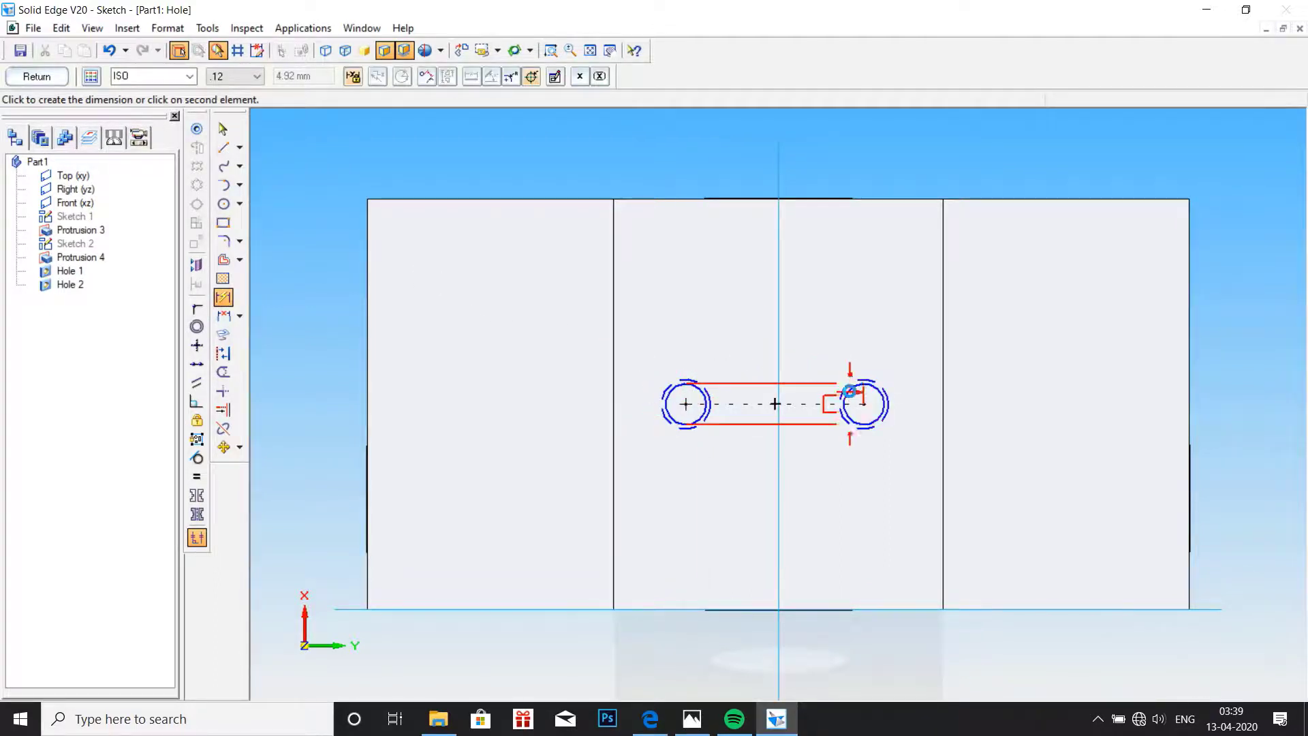
pyautogui.click(852, 381)
pyautogui.click(781, 173)
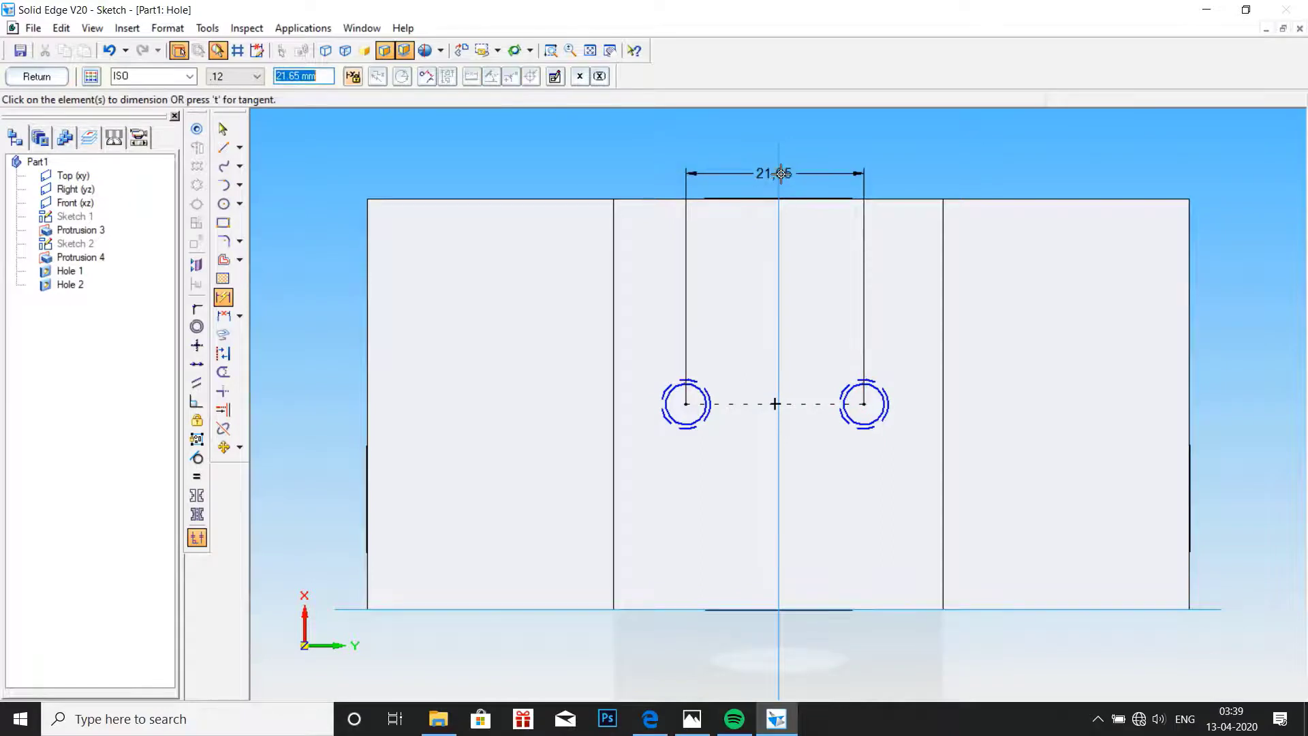
pyautogui.write('24')
pyautogui.press('Return')
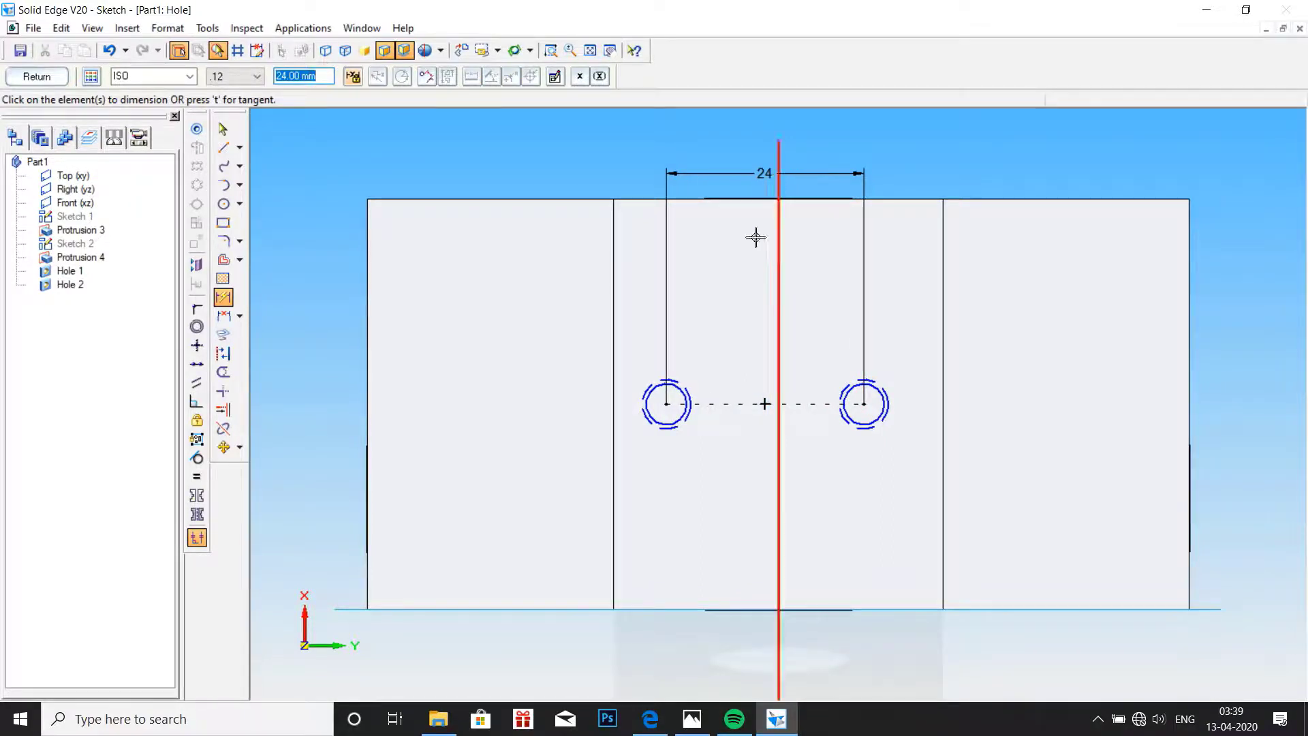
# Dimension the left hole's centre 12 mm from the vertical centre line.
pyautogui.click(684, 385)
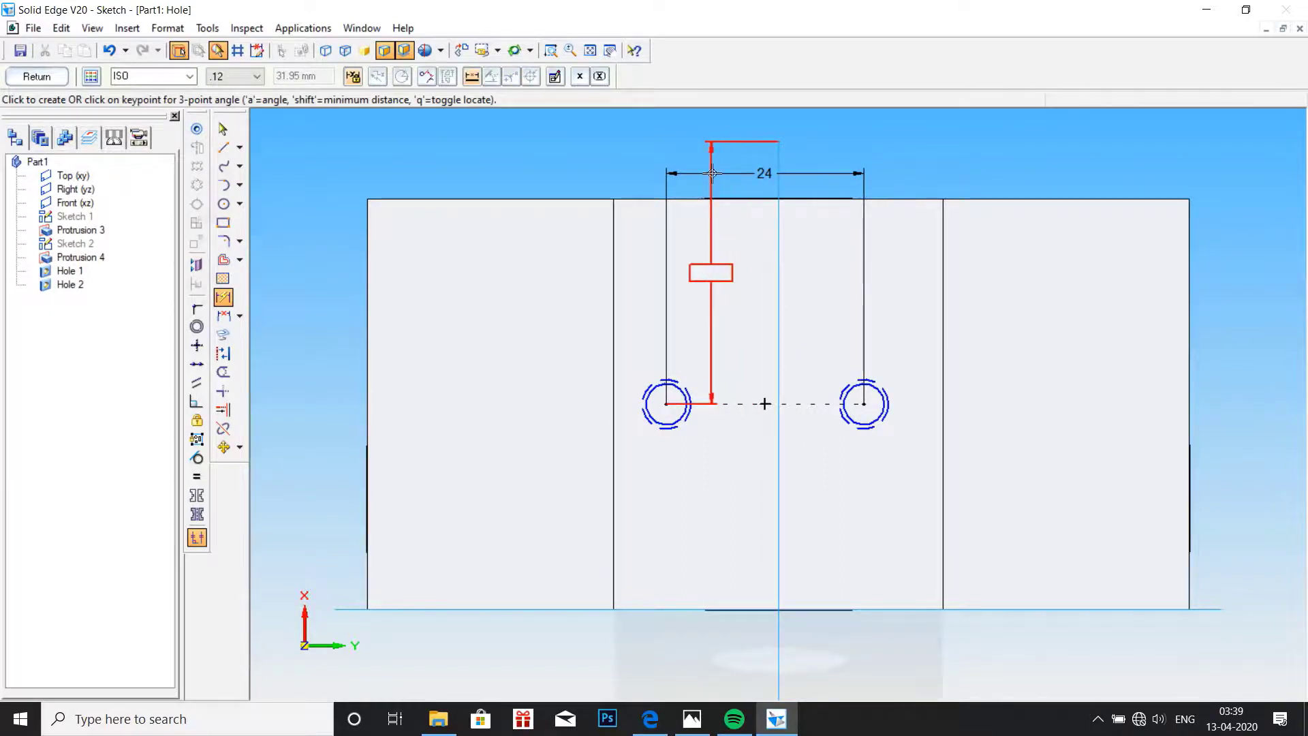
pyautogui.click(703, 144)
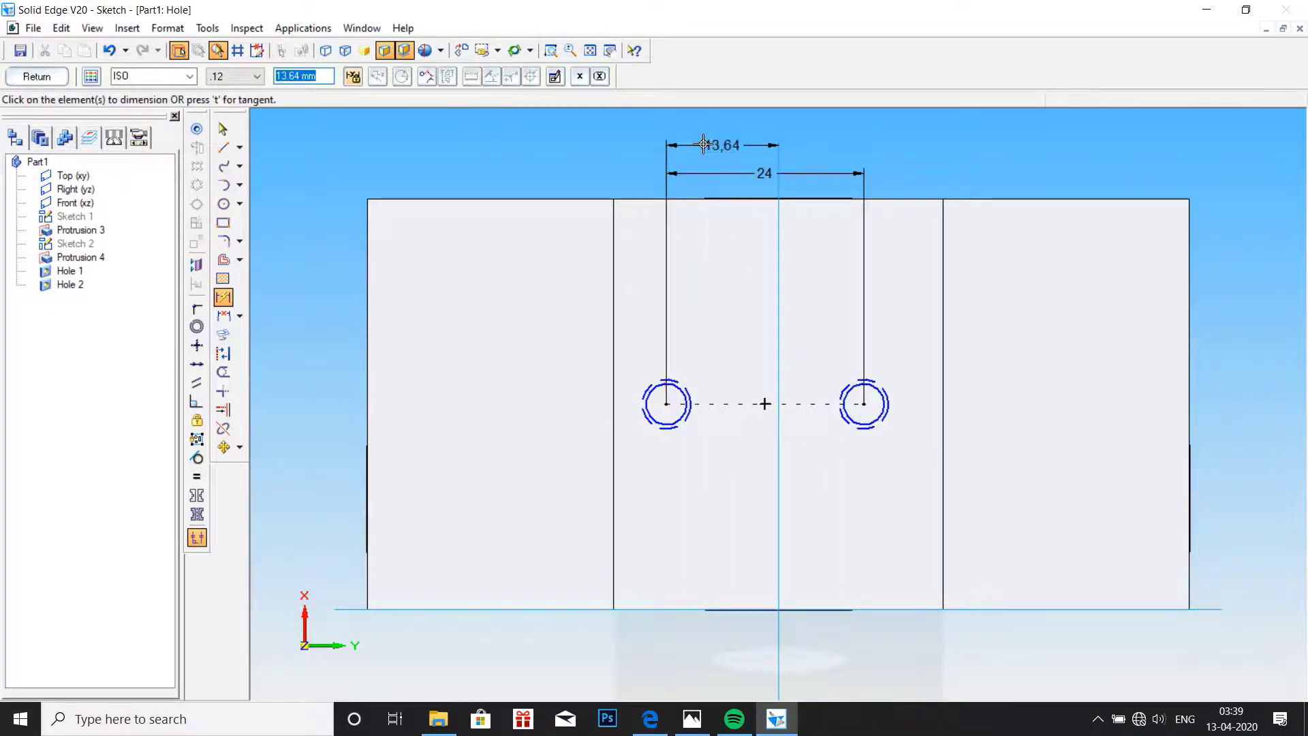
pyautogui.write('12')
pyautogui.press('Return')
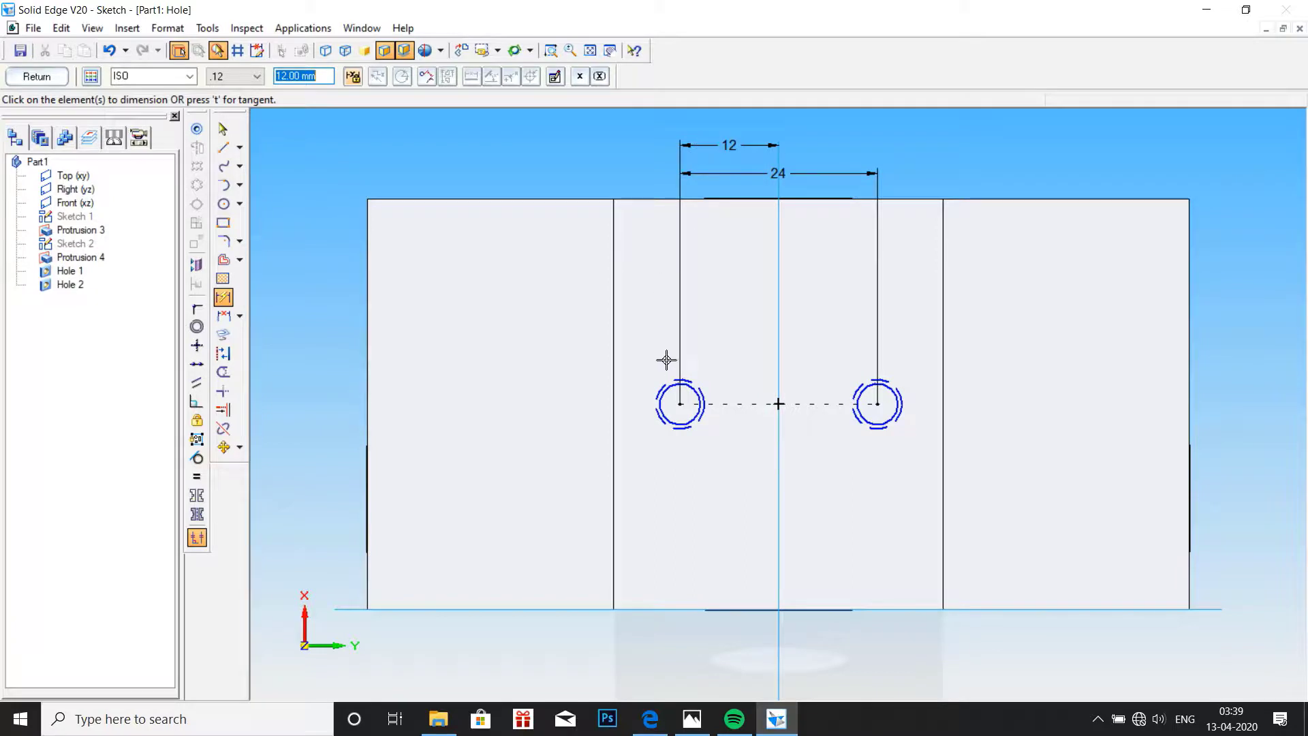
# Dimension the left hole's centre 25 mm above the face's lower edge.
pyautogui.click(669, 381)
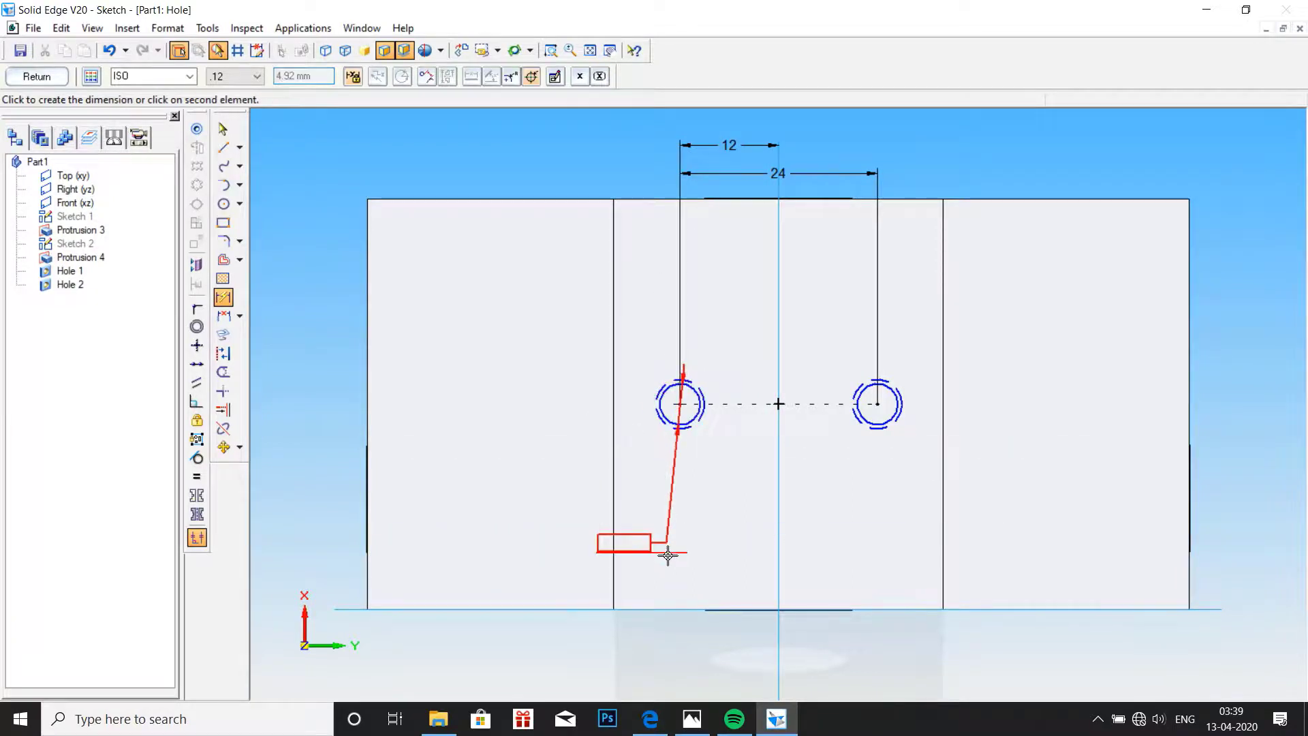
pyautogui.click(647, 607)
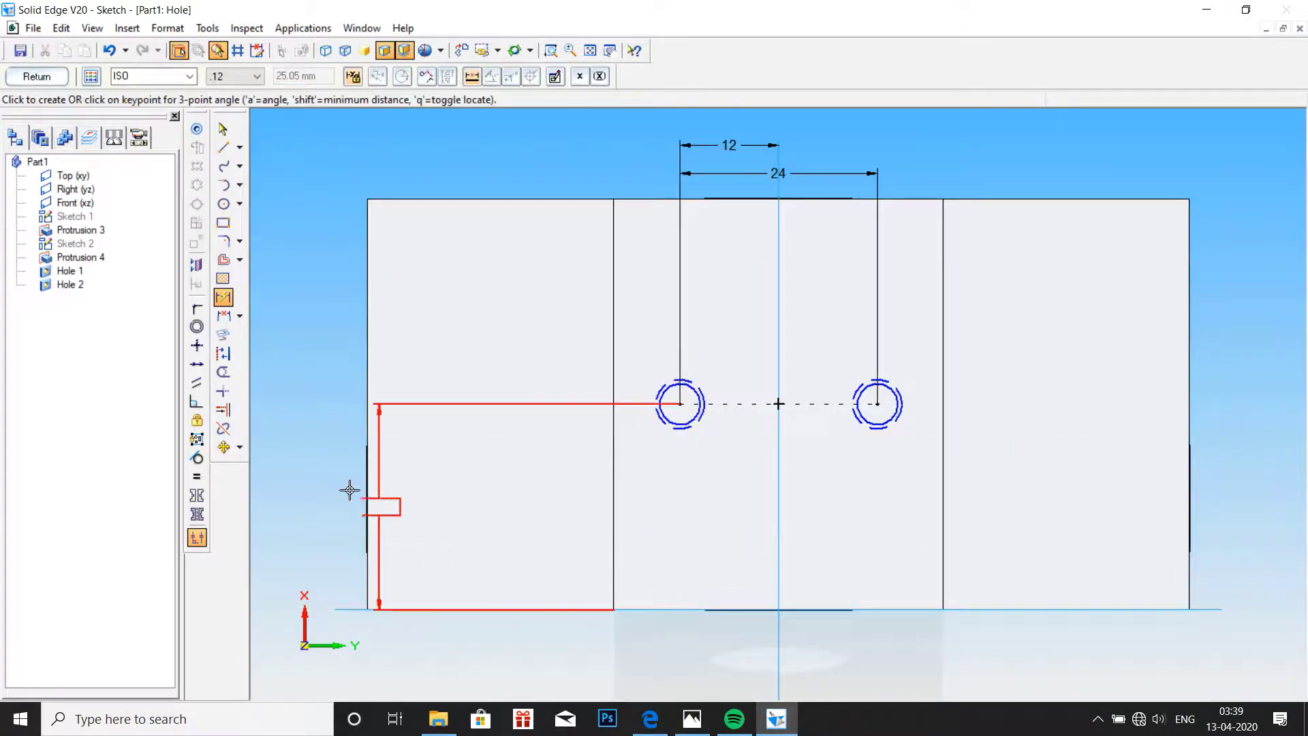
pyautogui.click(311, 481)
pyautogui.write('25')
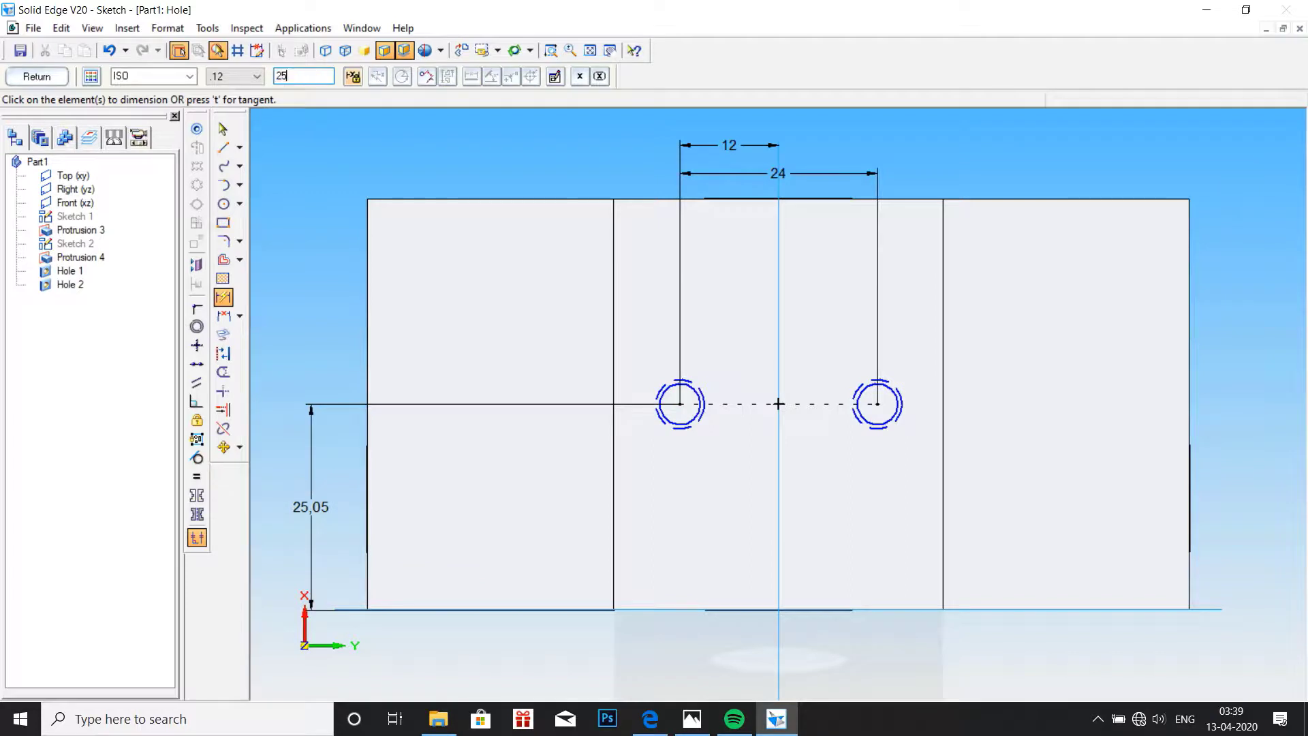
pyautogui.press('Return')
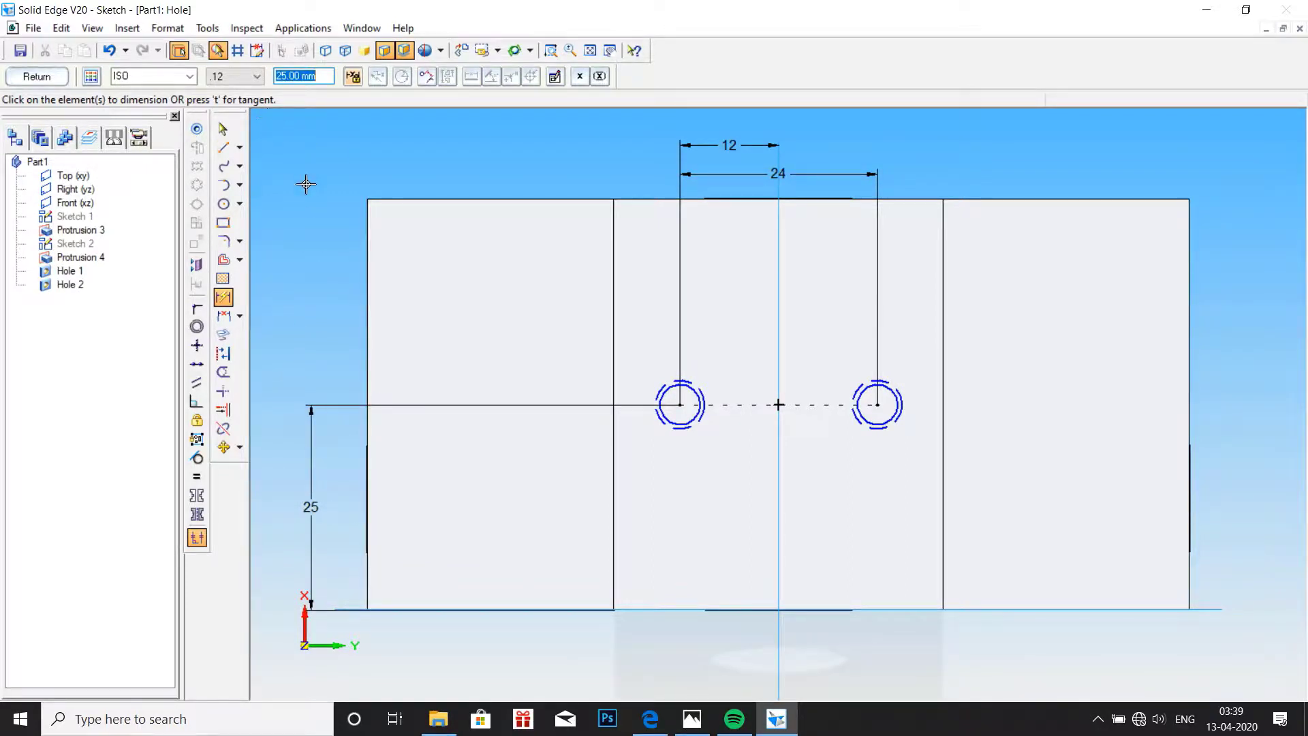
# Exit the hole sketch, cut the two tapped holes 13 mm into the underside and finish the feature.
pyautogui.click(223, 129)
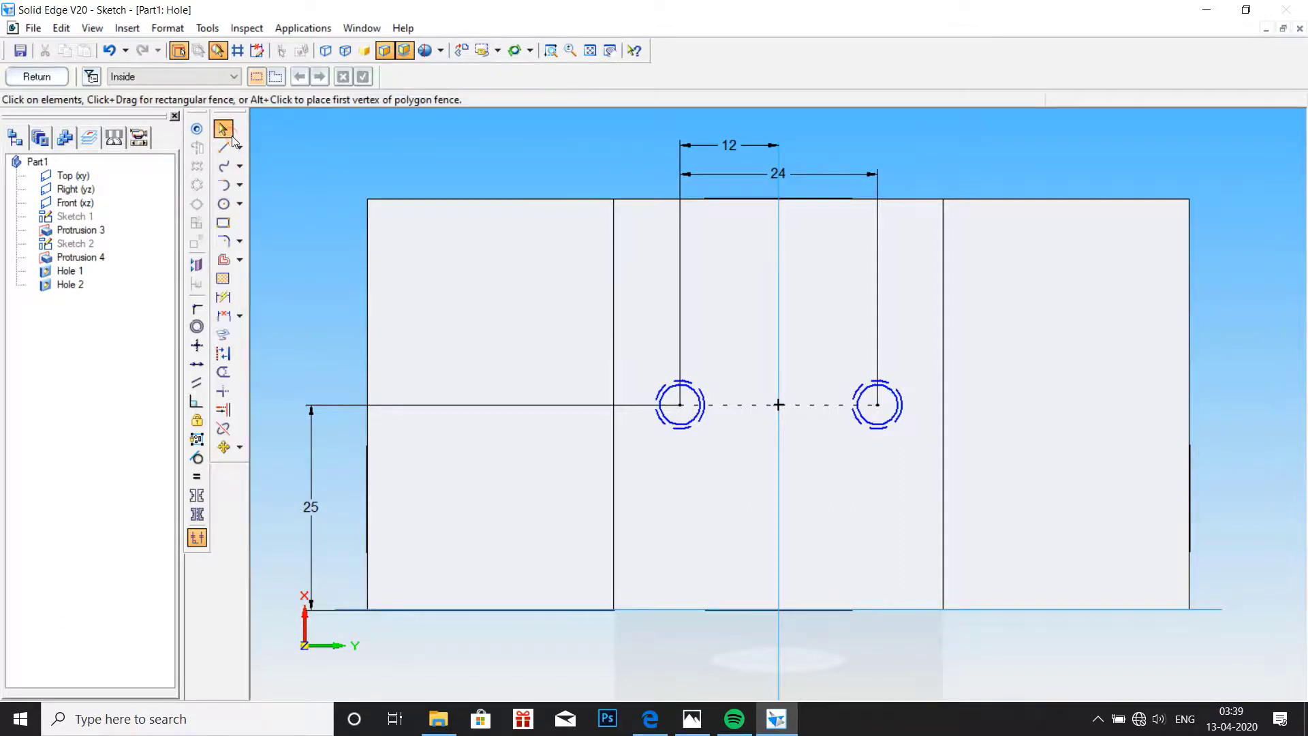
pyautogui.click(38, 76)
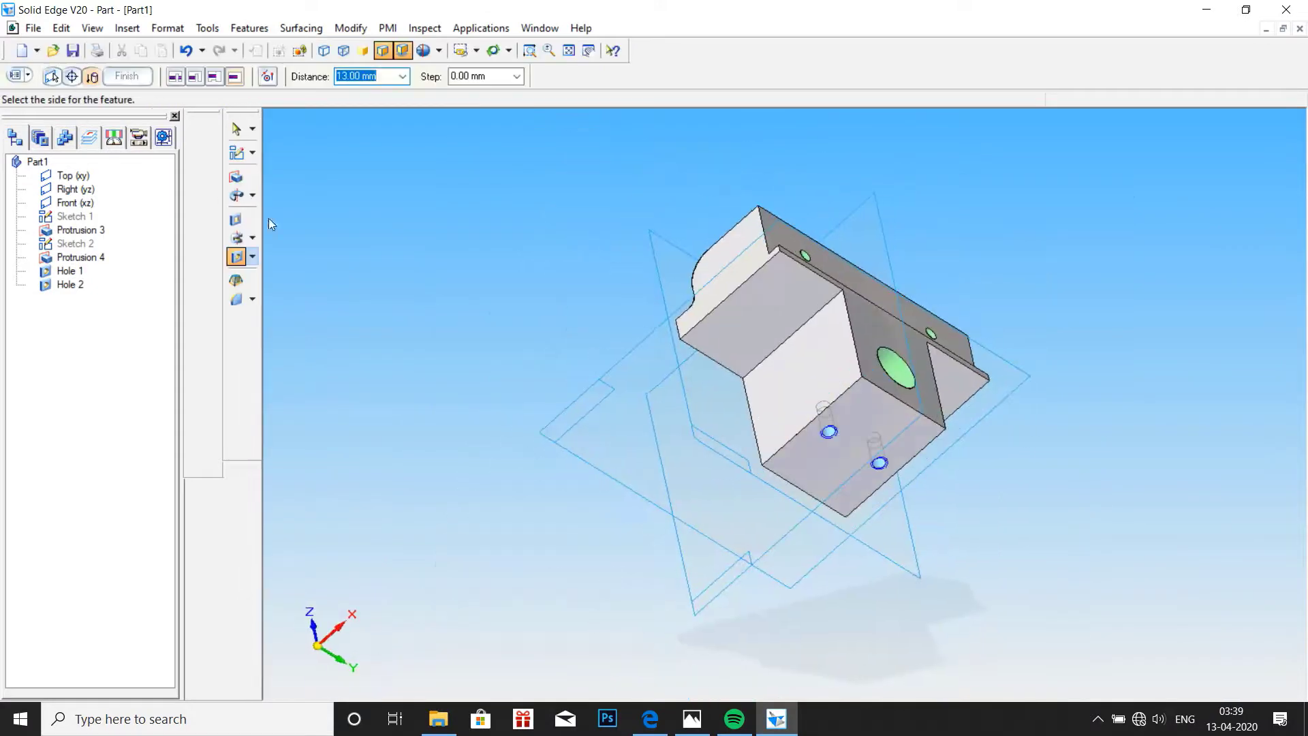
pyautogui.rightClick(437, 280)
pyautogui.moveTo(437, 280); pyautogui.dragTo(734, 459, button='middle')
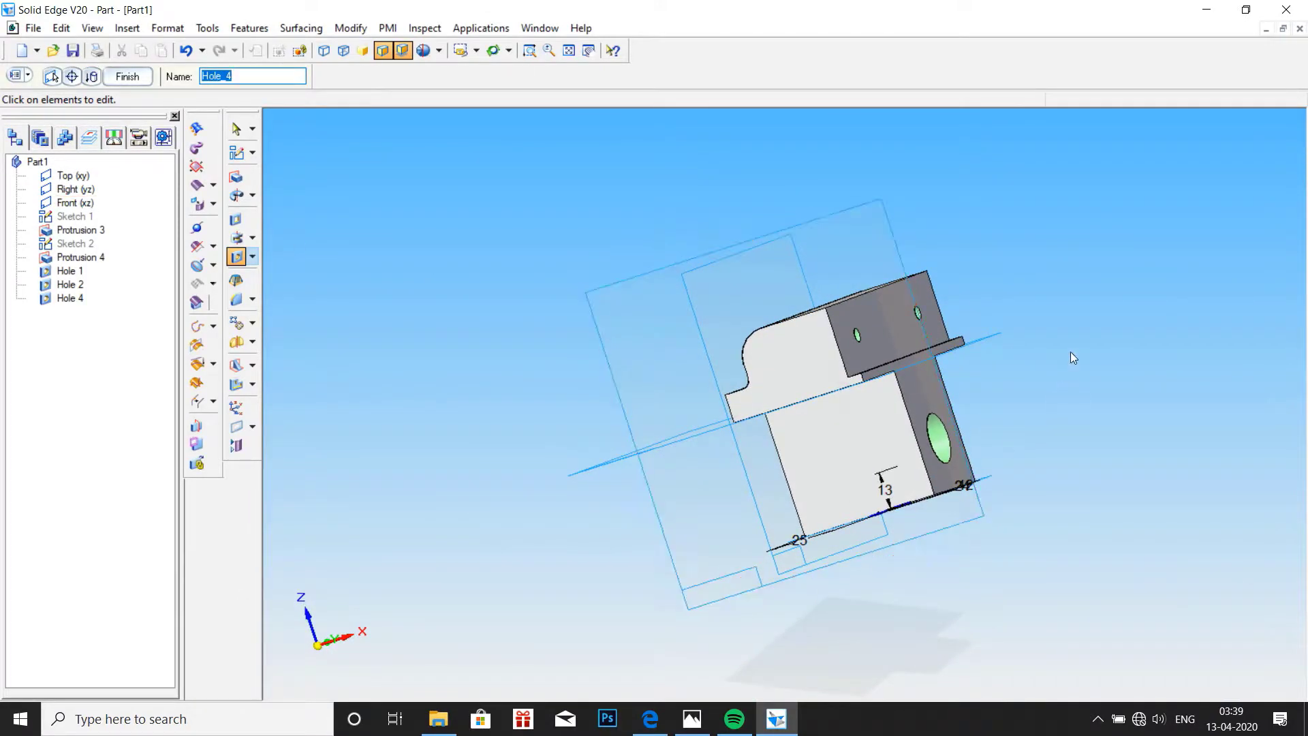
pyautogui.moveTo(1071, 351); pyautogui.dragTo(1010, 337, button='middle')
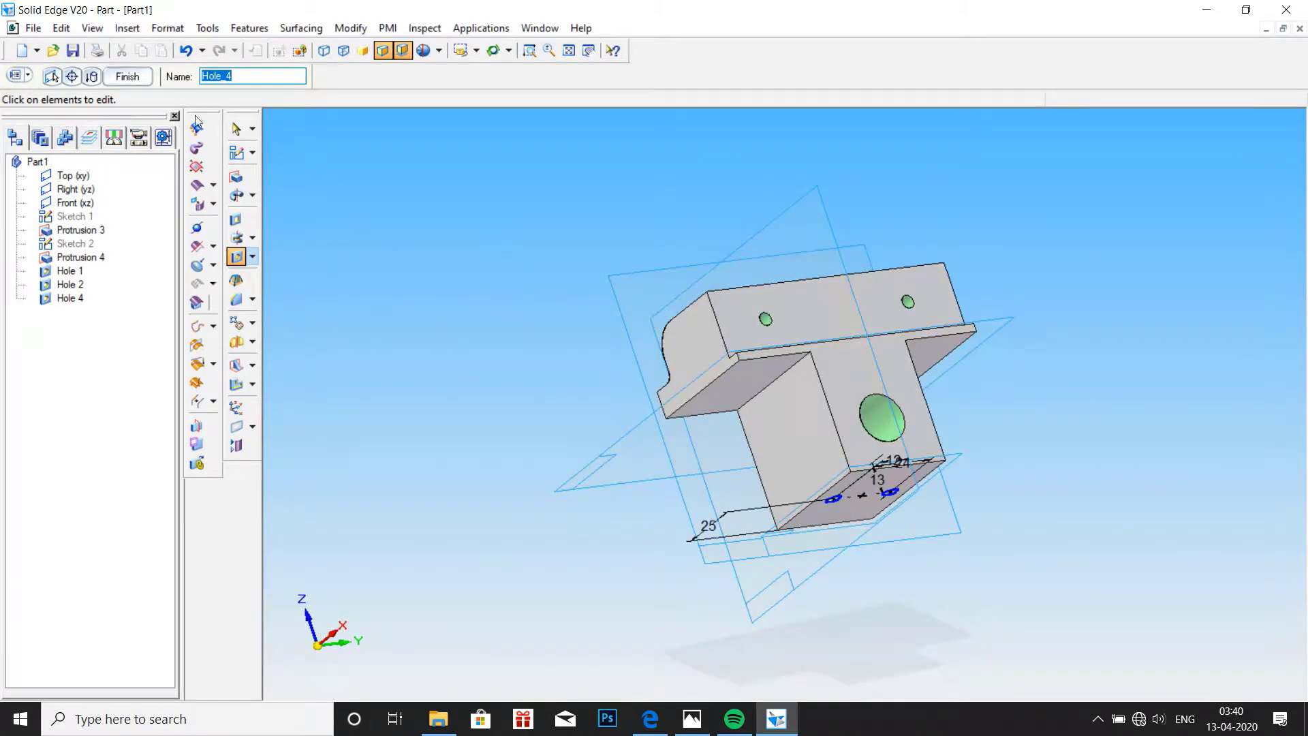
pyautogui.click(136, 82)
pyautogui.moveTo(326, 302); pyautogui.dragTo(435, 334, button='middle')
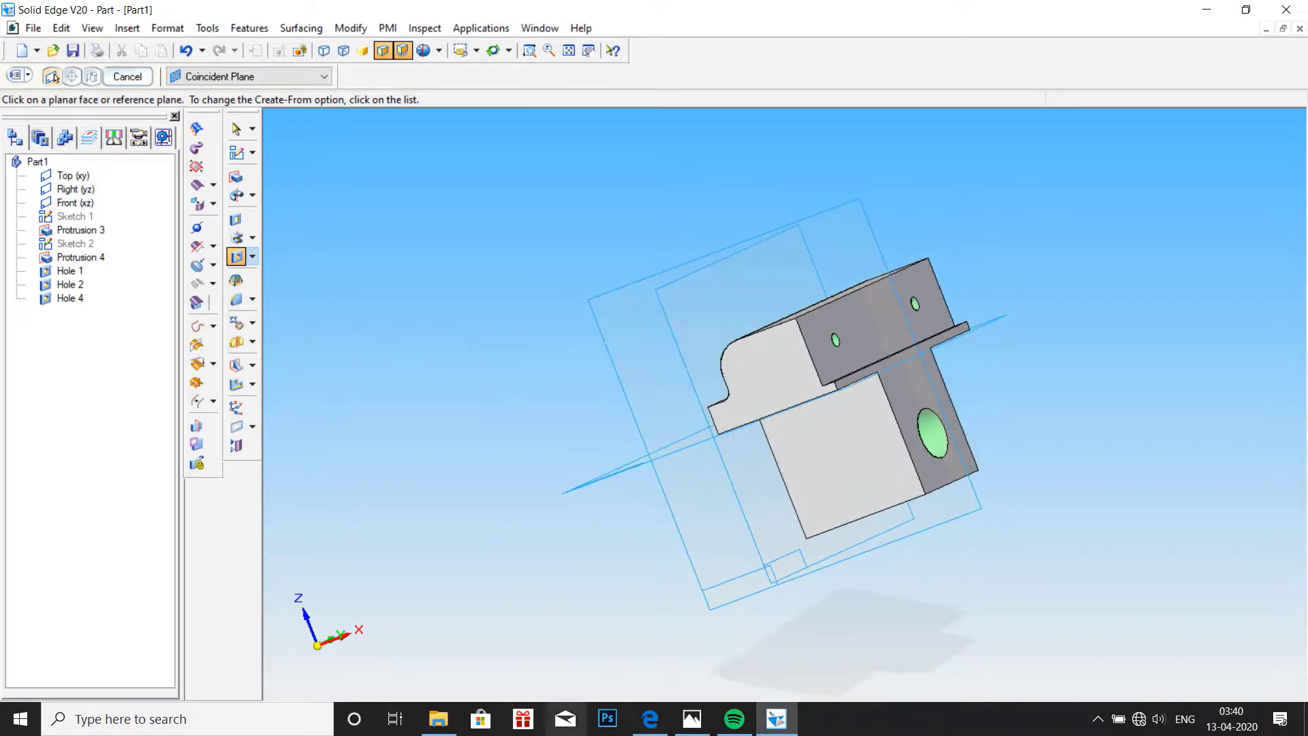
# Check the movable jaw in the detail drawing and apply the material "cast iron" to the model.
pyautogui.click(692, 720)
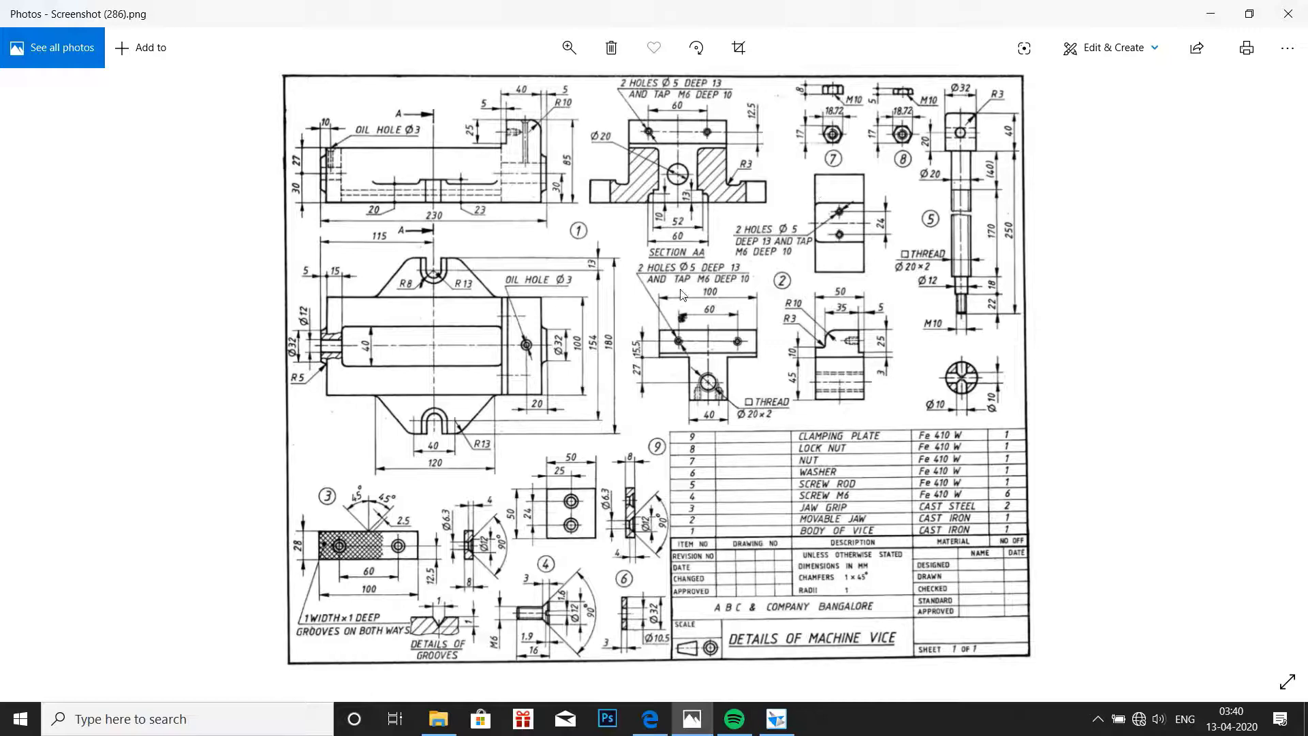
pyautogui.click(761, 715)
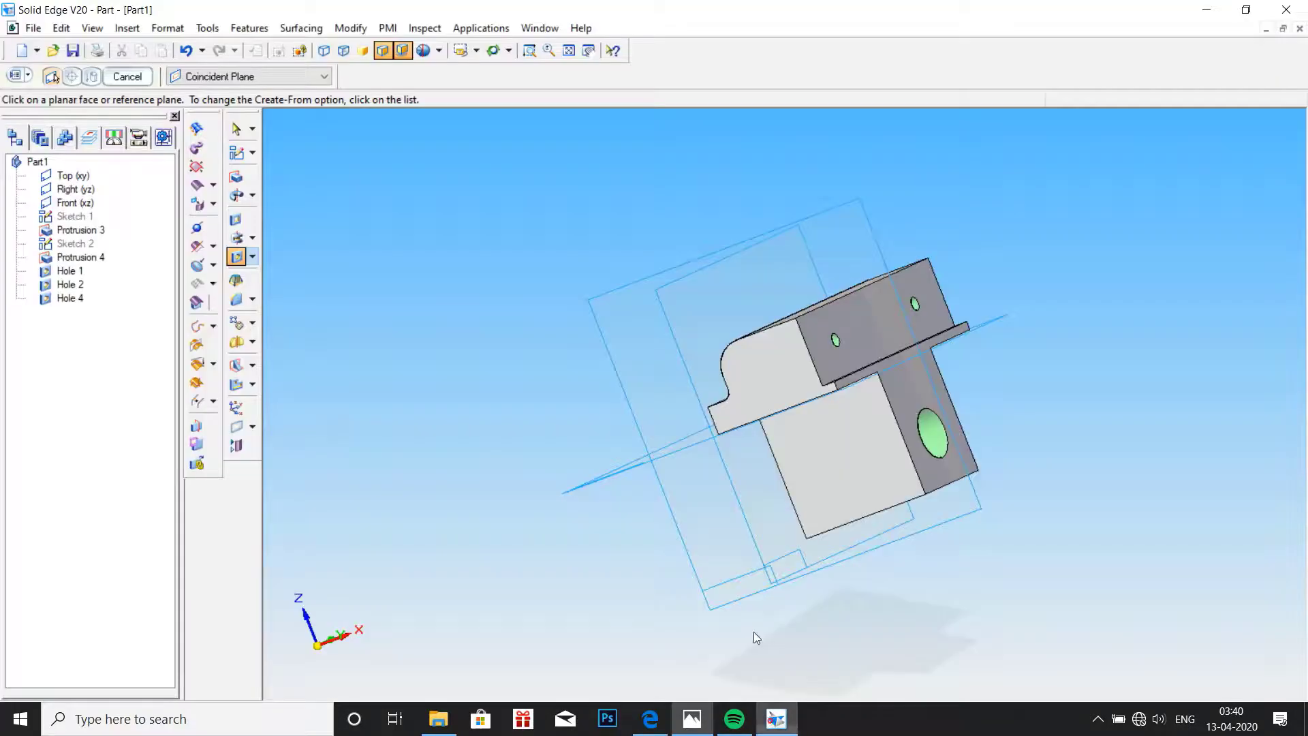
pyautogui.click(199, 28)
pyautogui.click(274, 231)
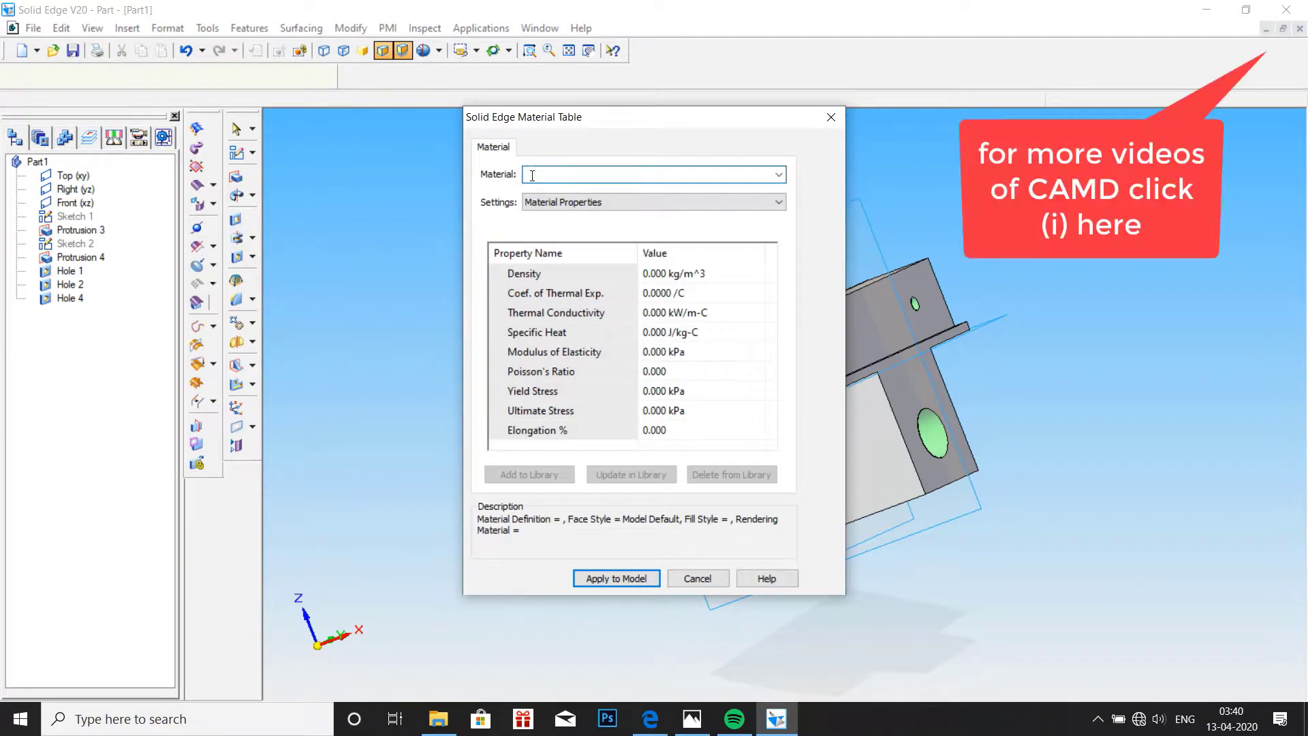
pyautogui.click(532, 175)
pyautogui.write('cast ')
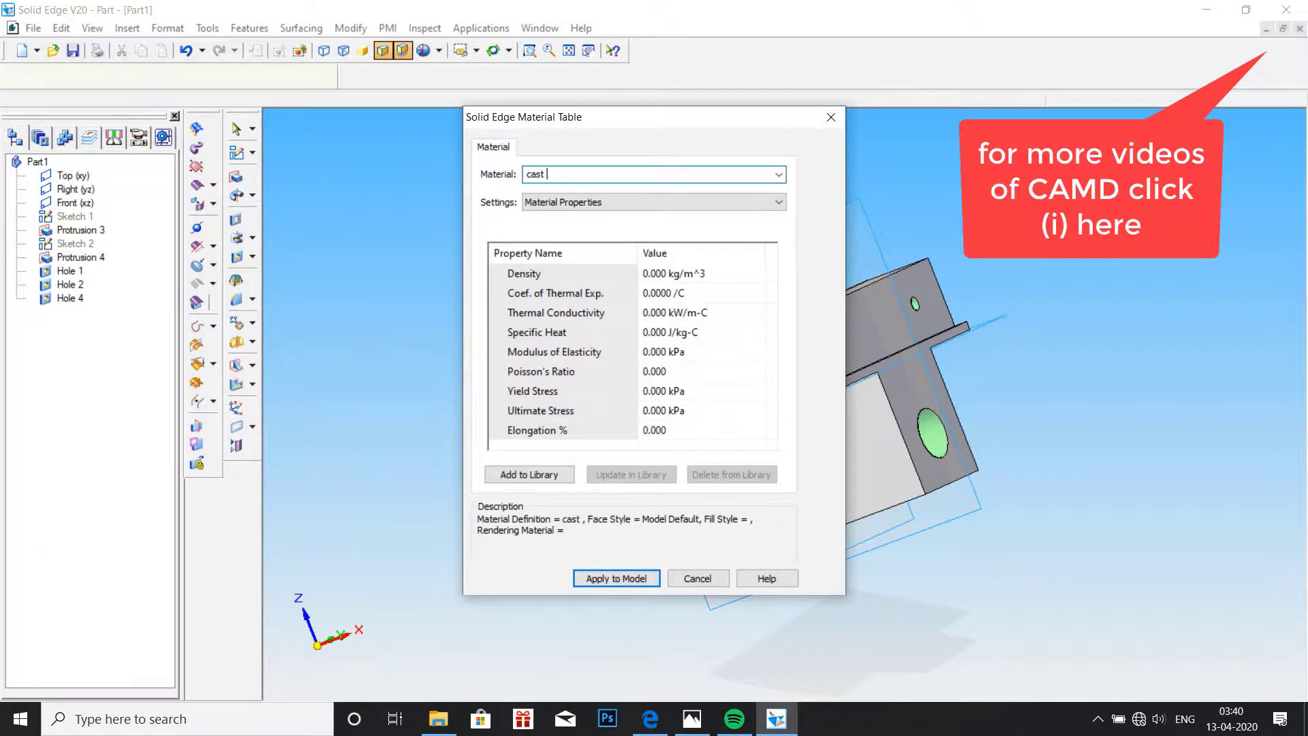
pyautogui.write('iron')
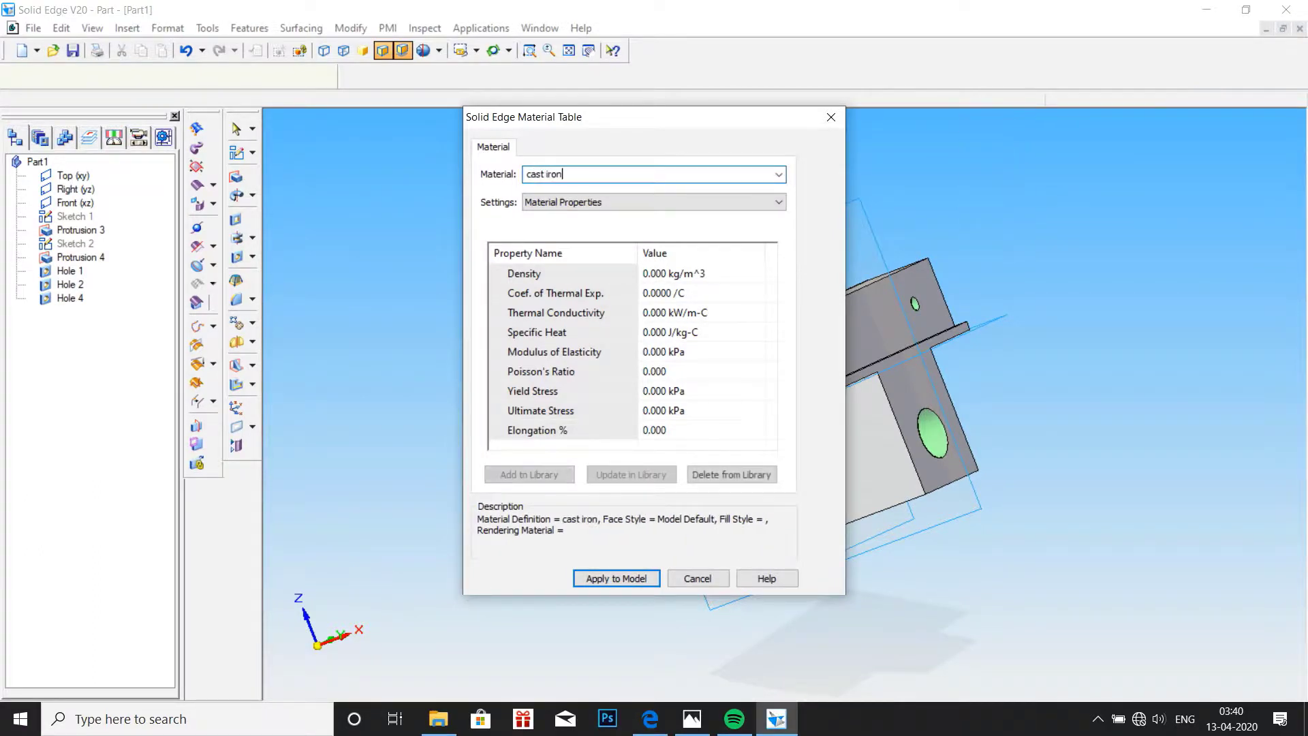
pyautogui.click(599, 578)
# Open the part's file properties and set the summary title to "movable jaw".
pyautogui.click(34, 28)
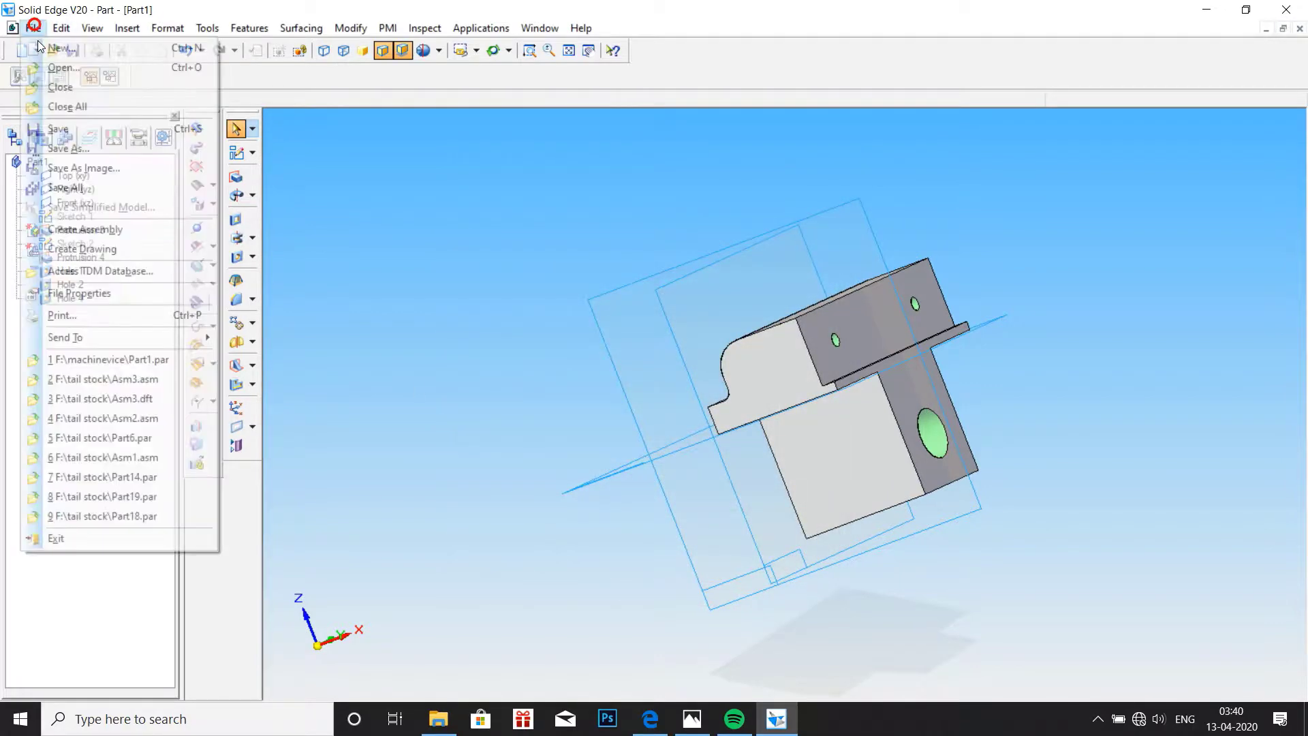
pyautogui.click(63, 294)
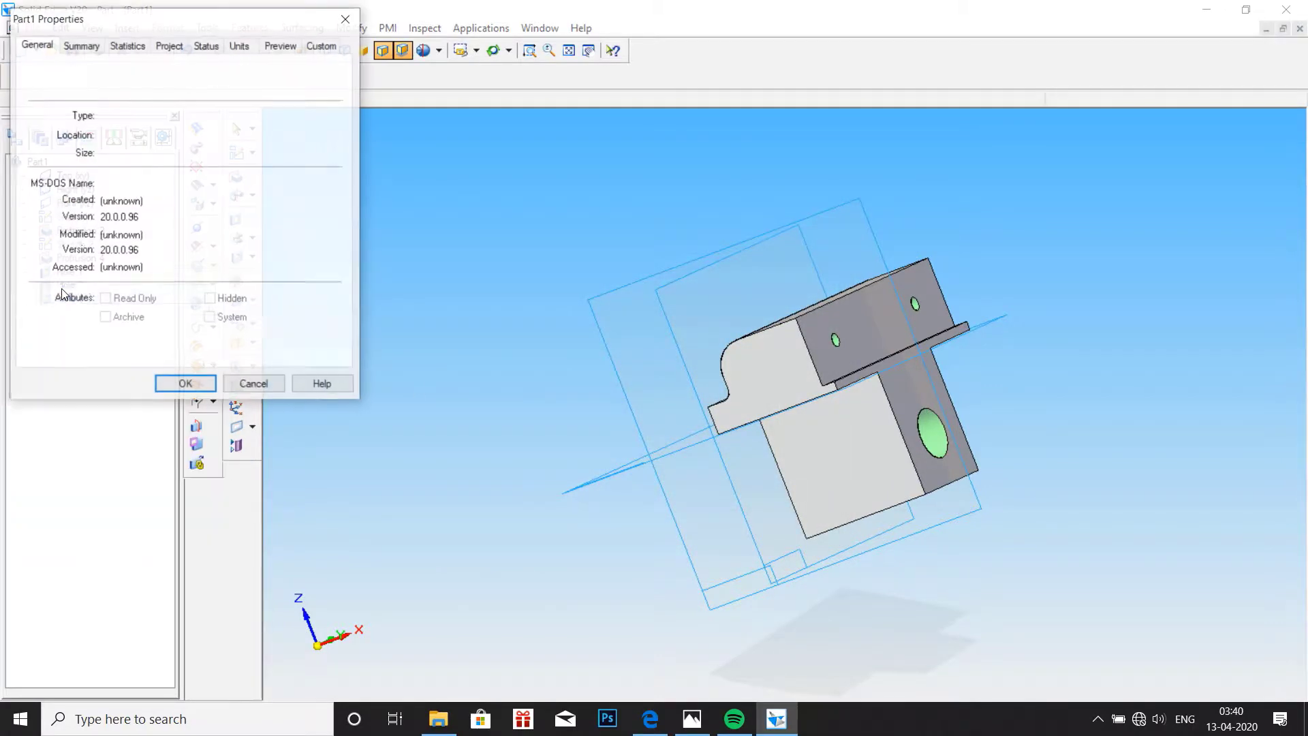
pyautogui.click(80, 45)
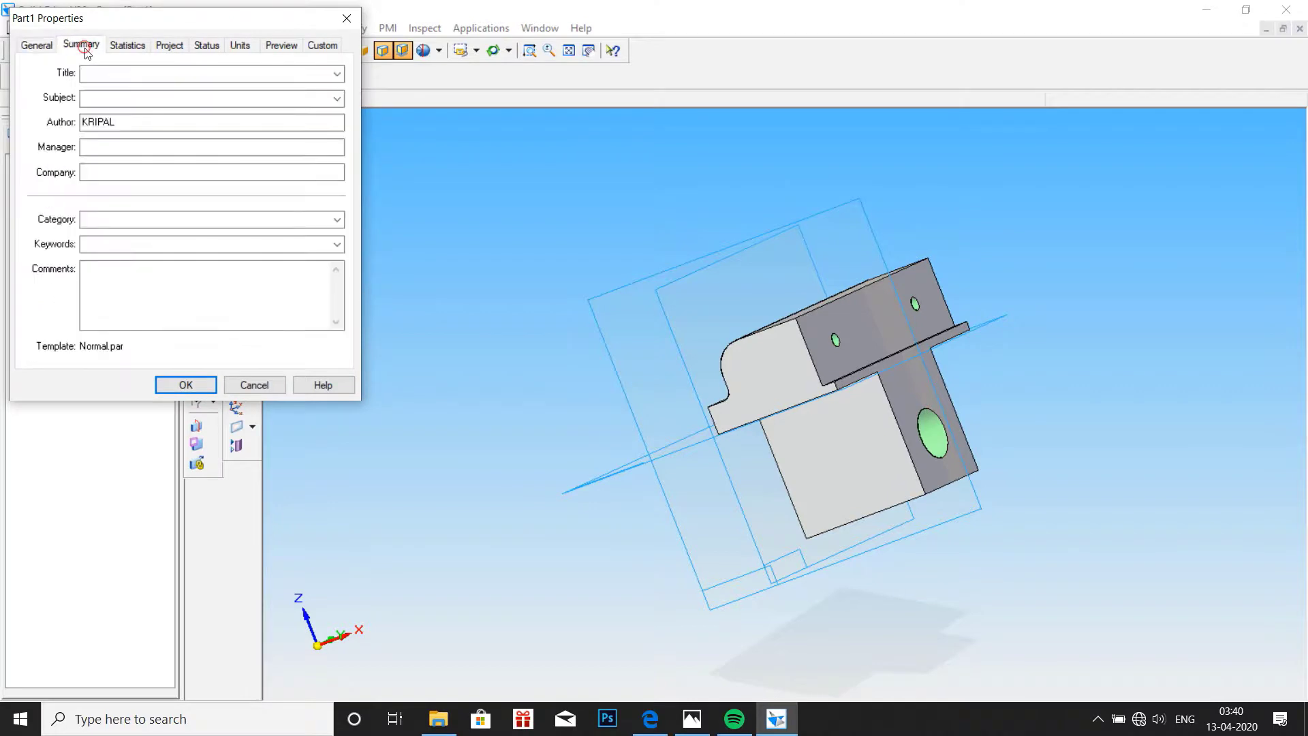
pyautogui.click(93, 73)
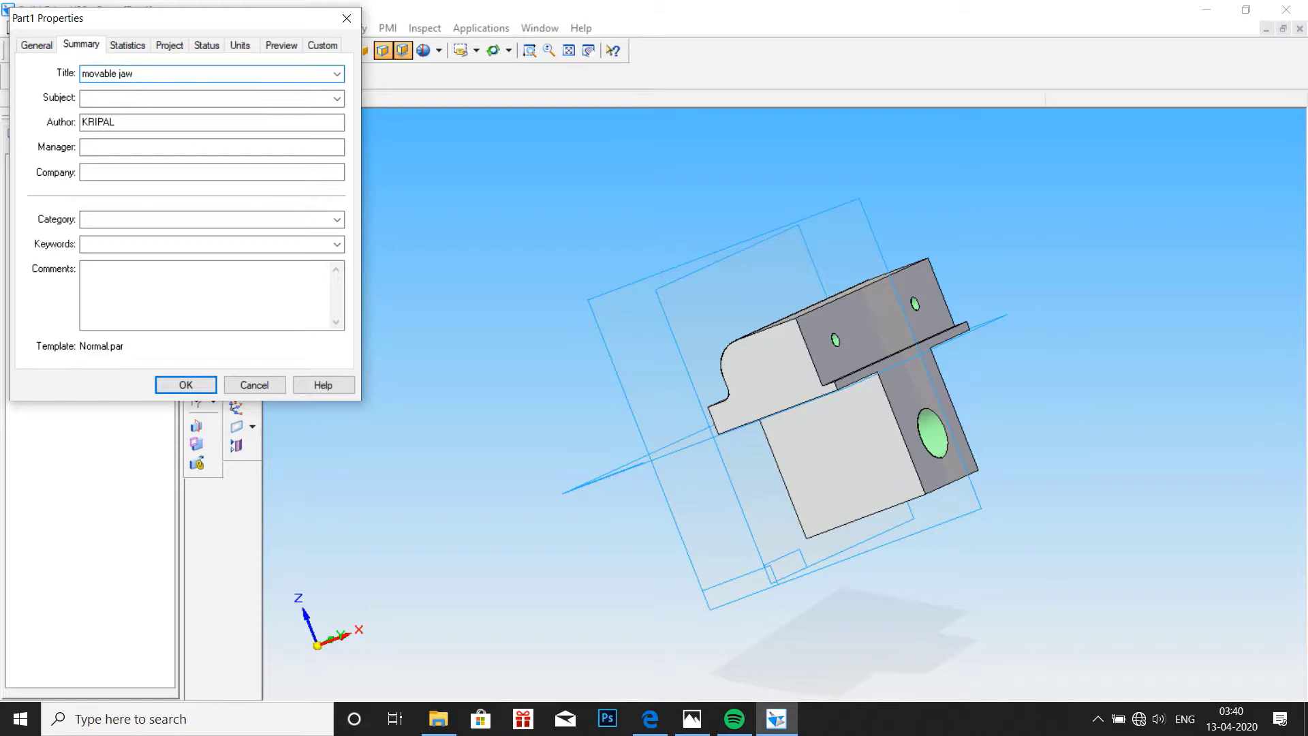
# Set the project's document number to 2 and project name to "movable jaw", and accept the file properties.
pyautogui.click(165, 46)
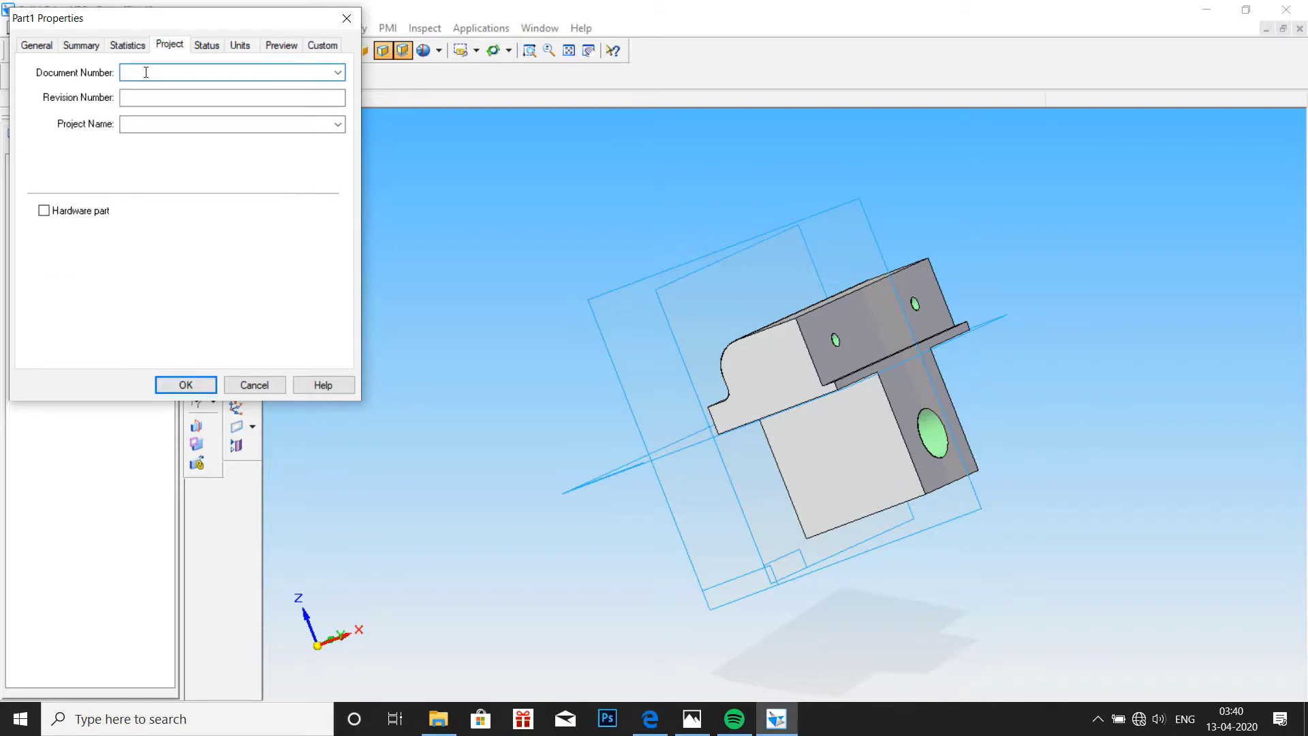
pyautogui.click(156, 118)
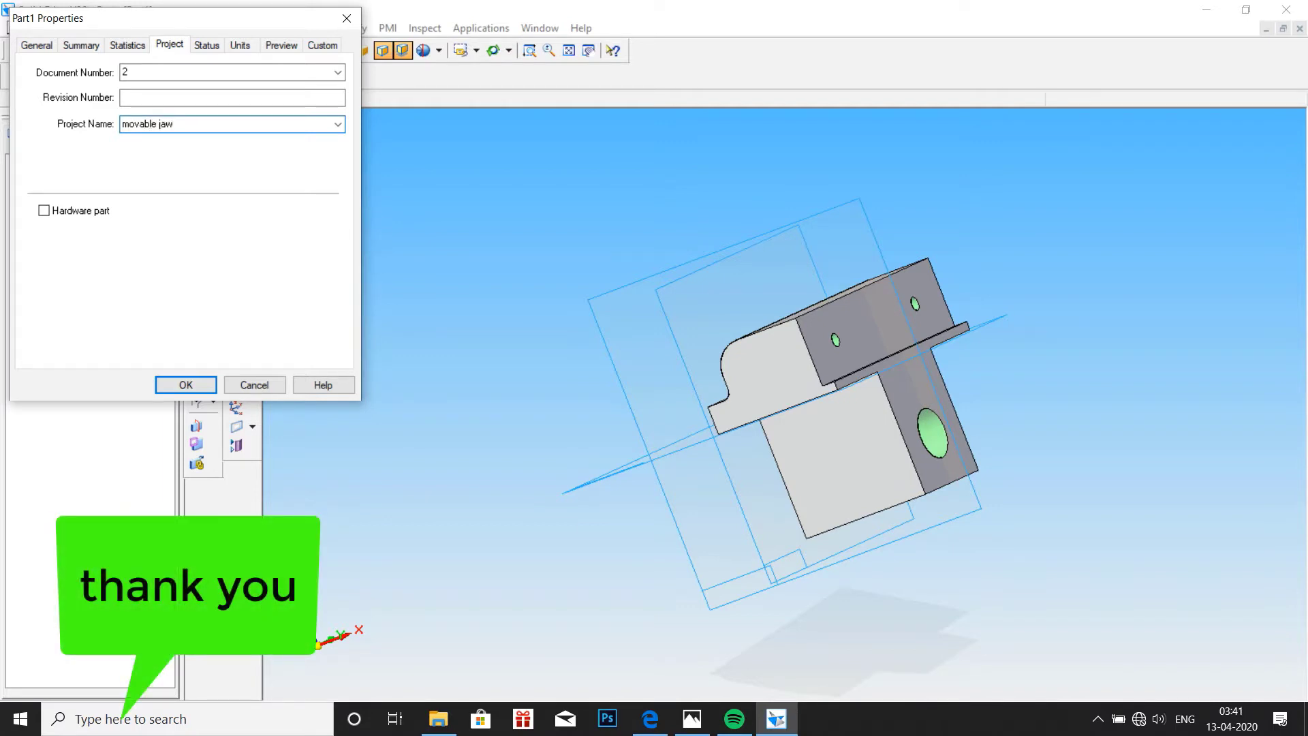
pyautogui.click(173, 386)
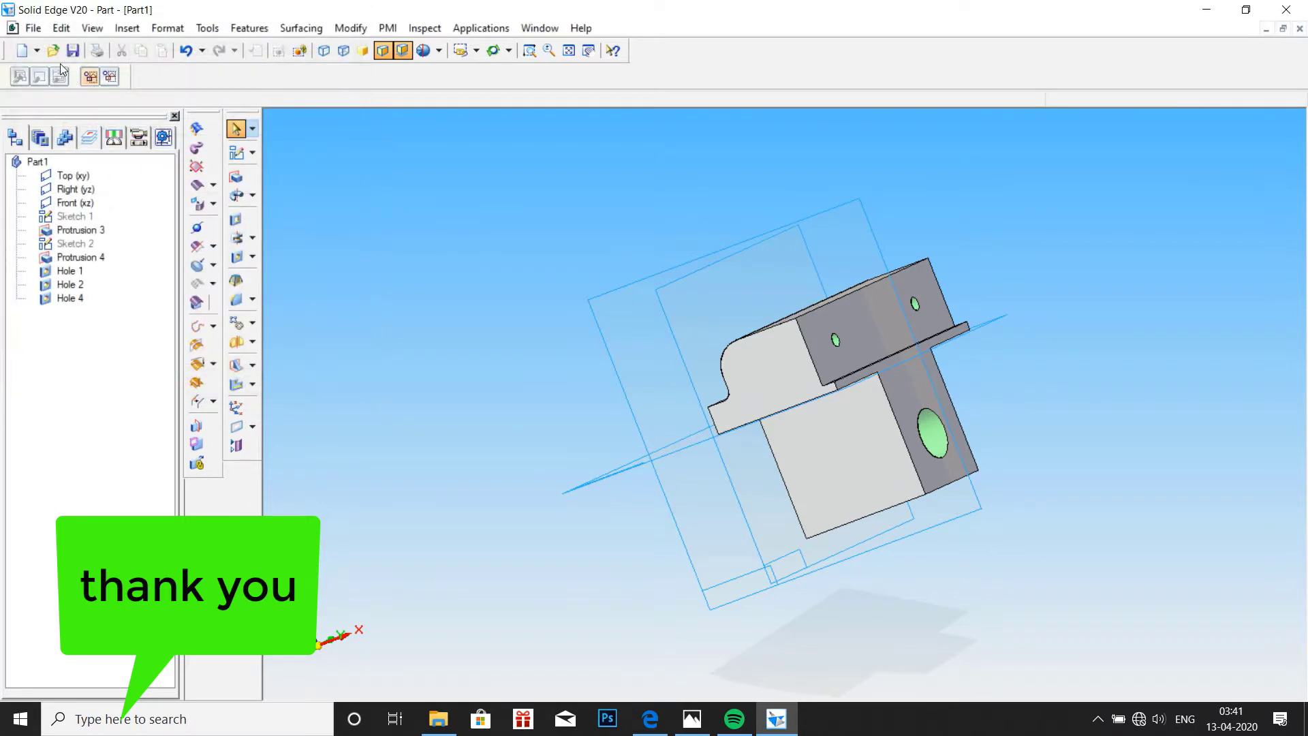